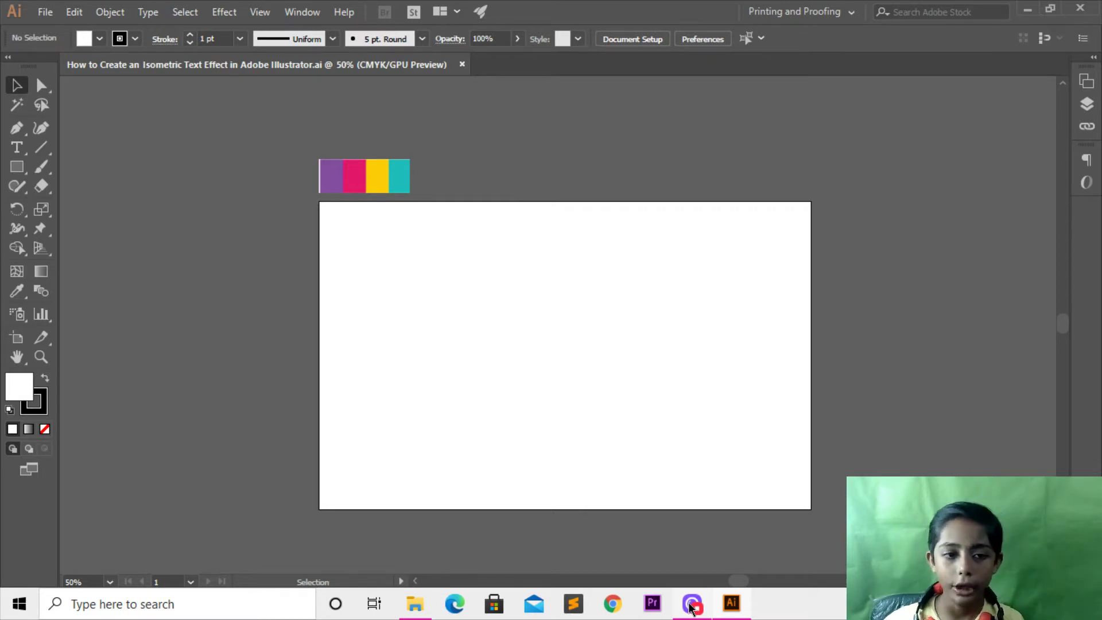
Zoom the view to 66.67% so the artboard and its four swatches fill more of the window.
key("ctrl+minus")
key("ctrl+plus")
key("ctrl+plus")
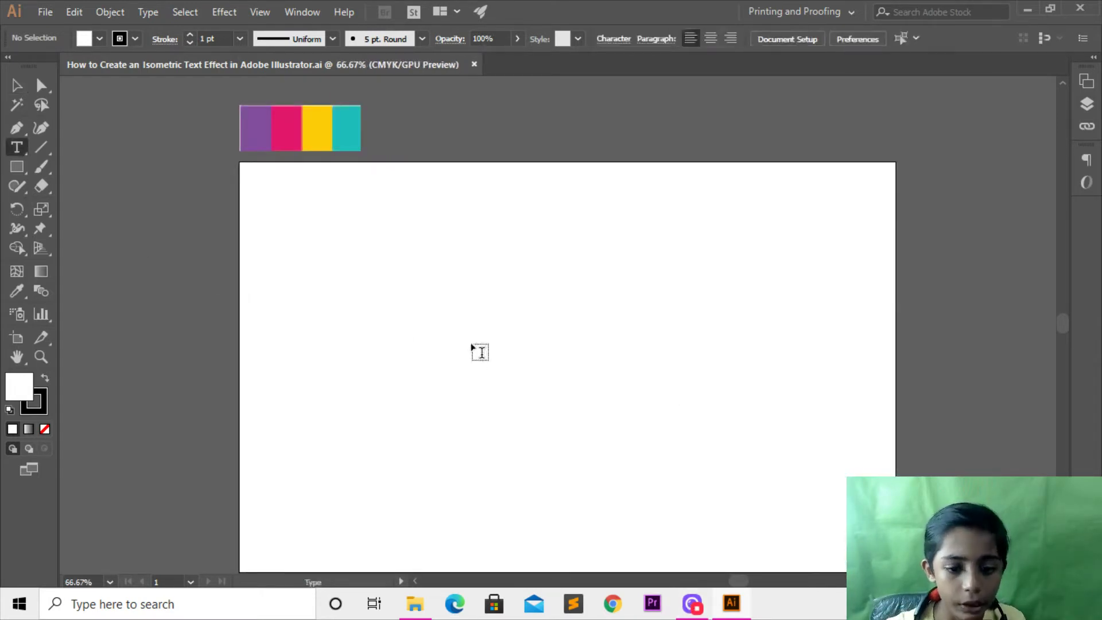
Add the word TYPE near the artboard centre and scale it up to about 217 pt.
left_click(471, 344)
key("BackSpace")
type("TYPE")
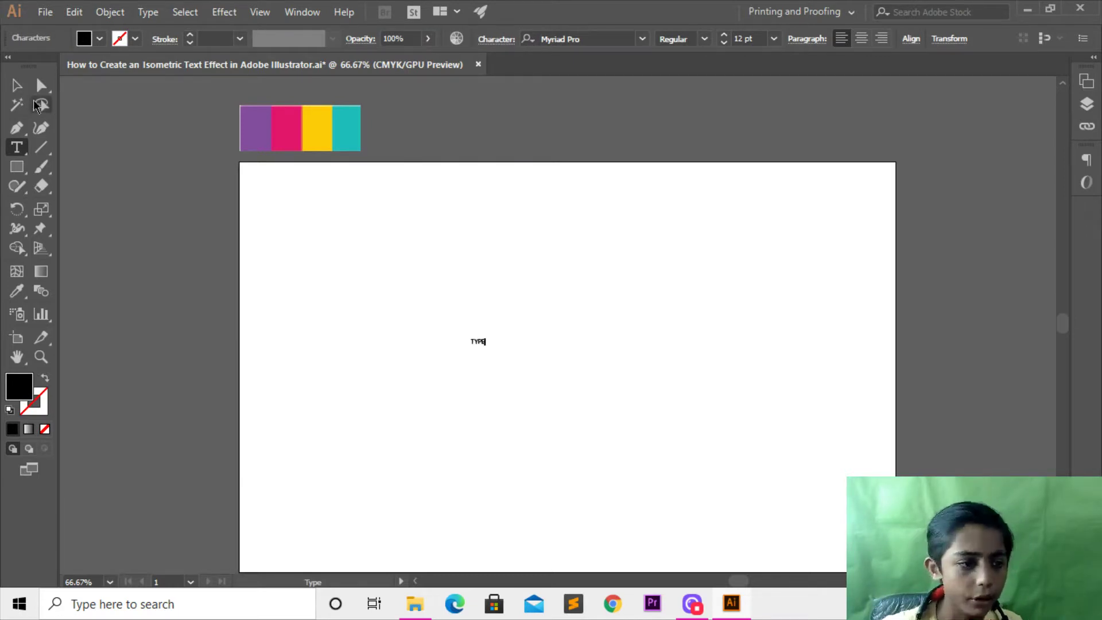
left_click(17, 85)
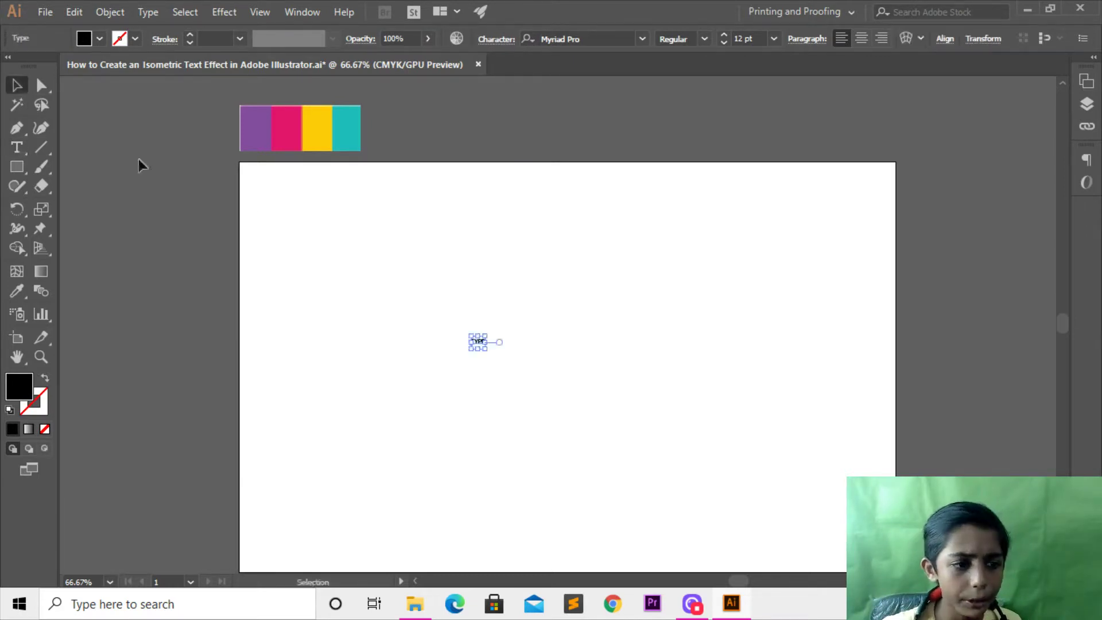
left_click_drag(490, 332, 646, 291)
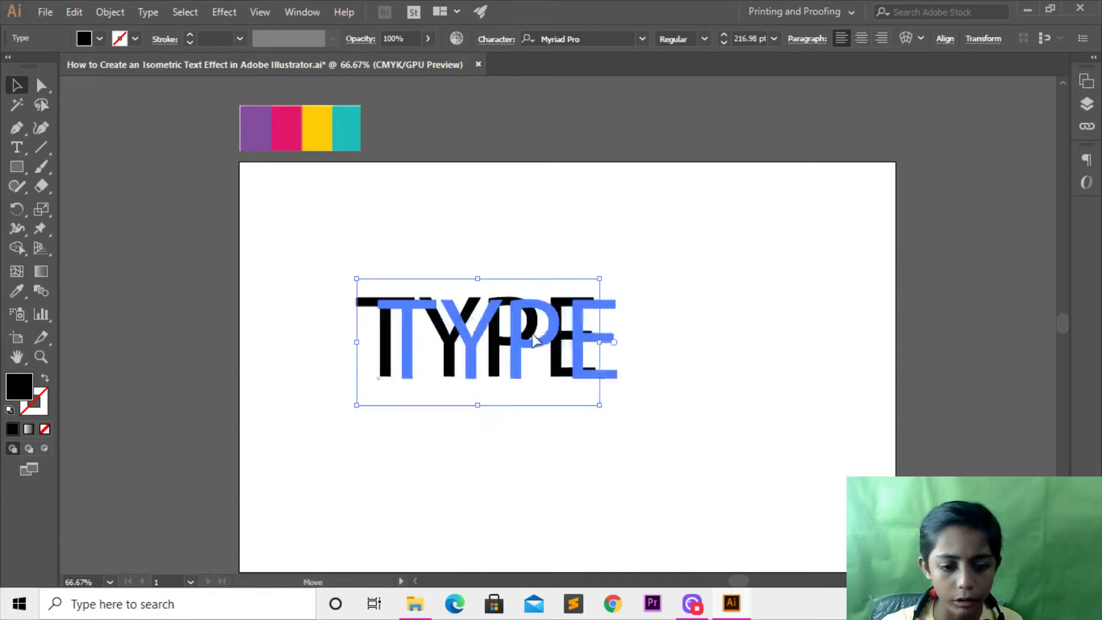
Set the TYPE lettering's font to Montserrat ExtraBold.
left_click(615, 39)
key("BackSpace")
type("M")
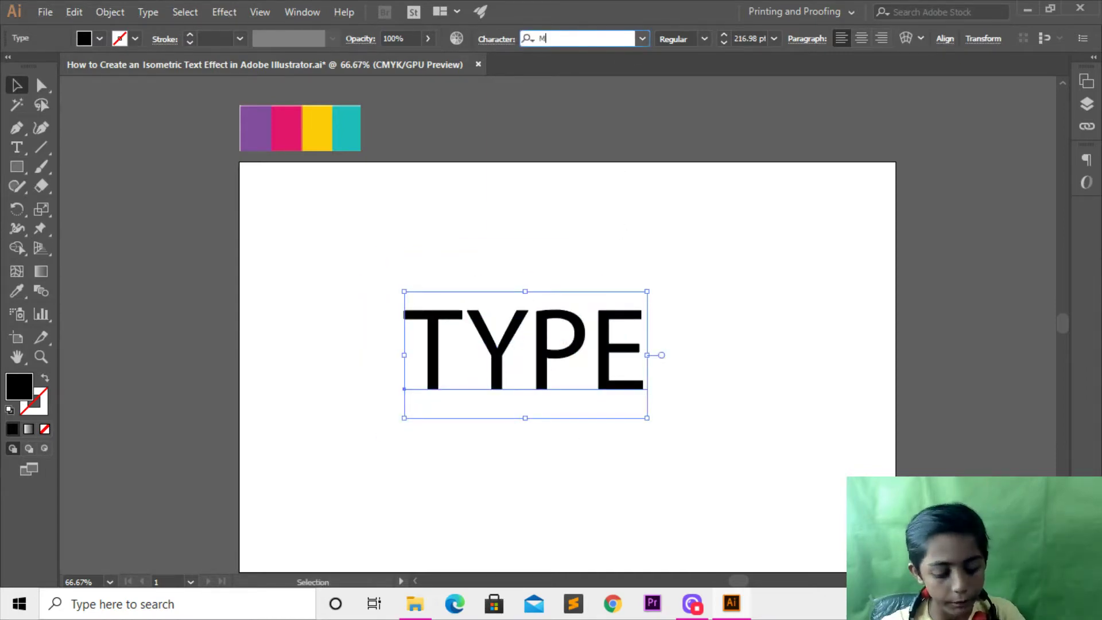
type("OB")
key("BackSpace")
type("N")
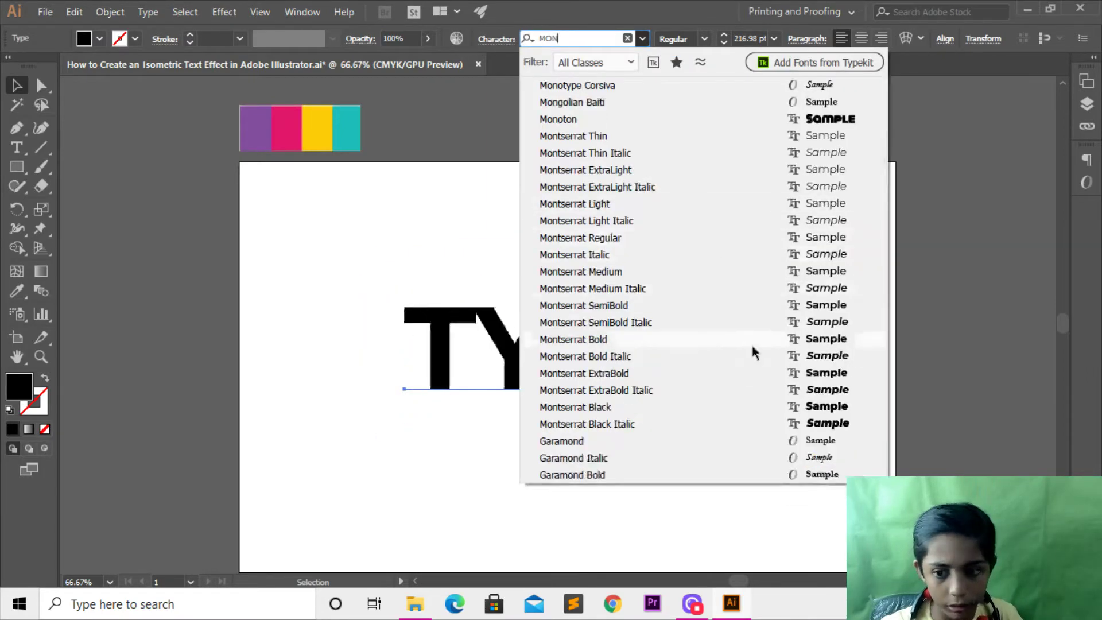
left_click(799, 407)
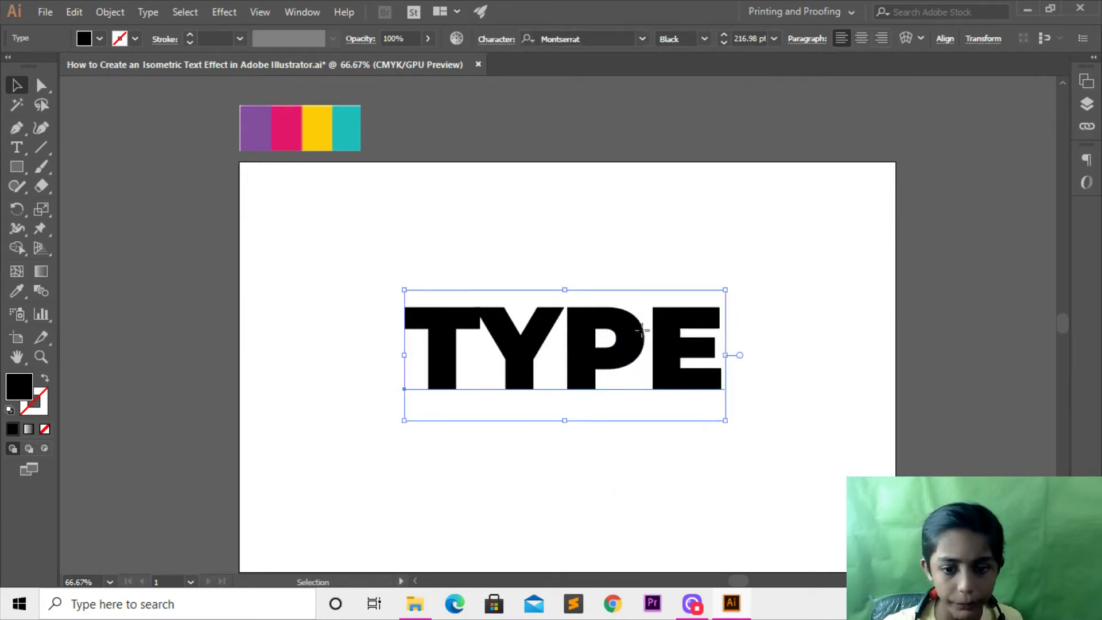
left_click(704, 39)
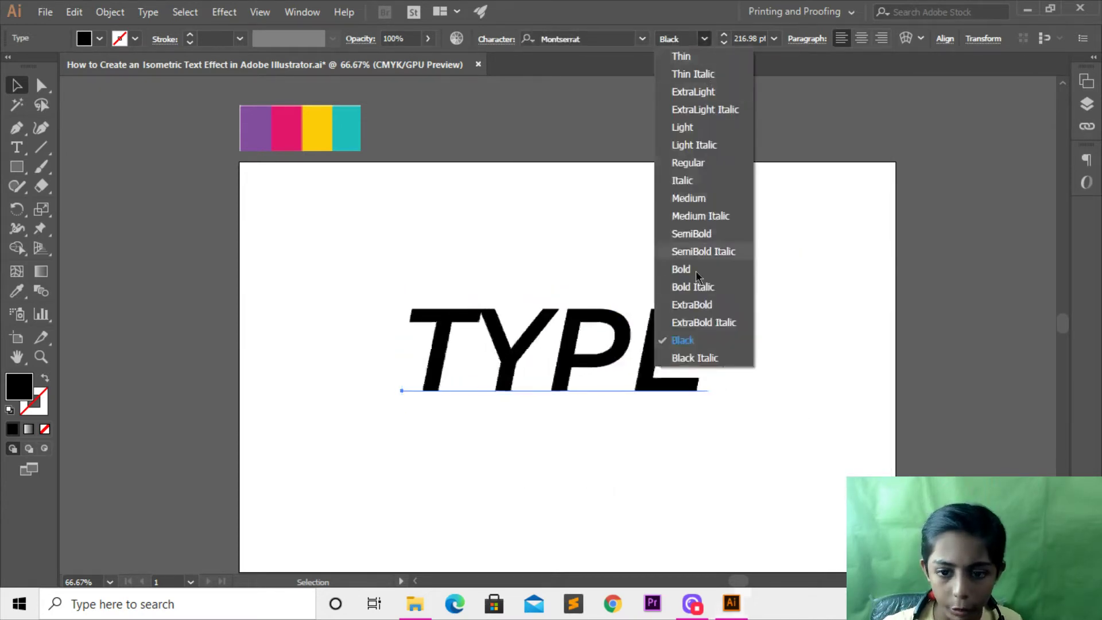
left_click(691, 304)
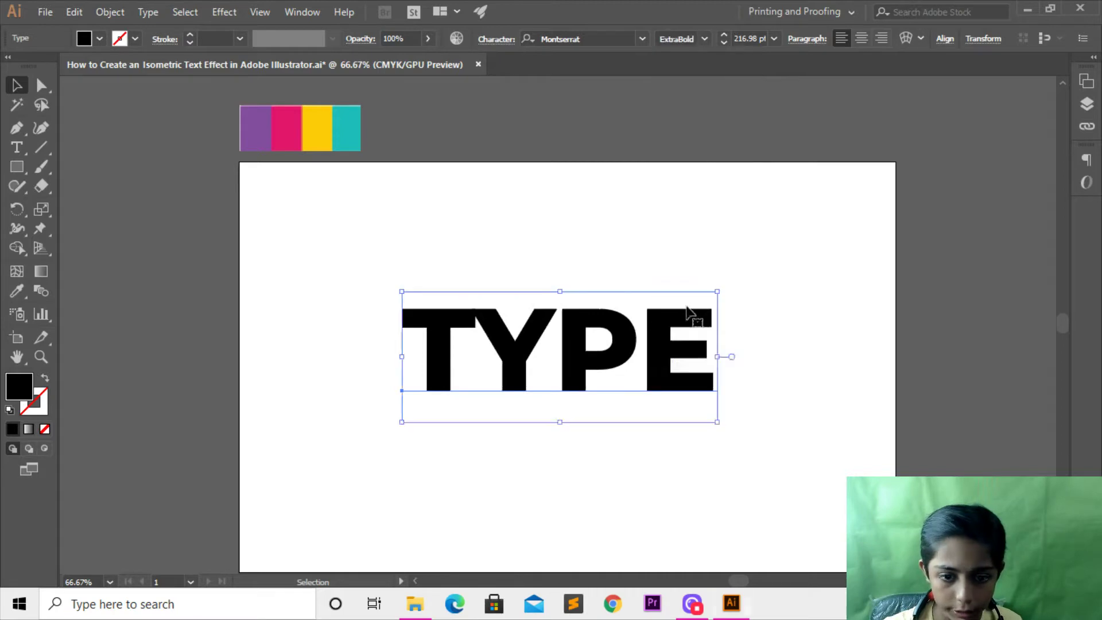
left_click(225, 12)
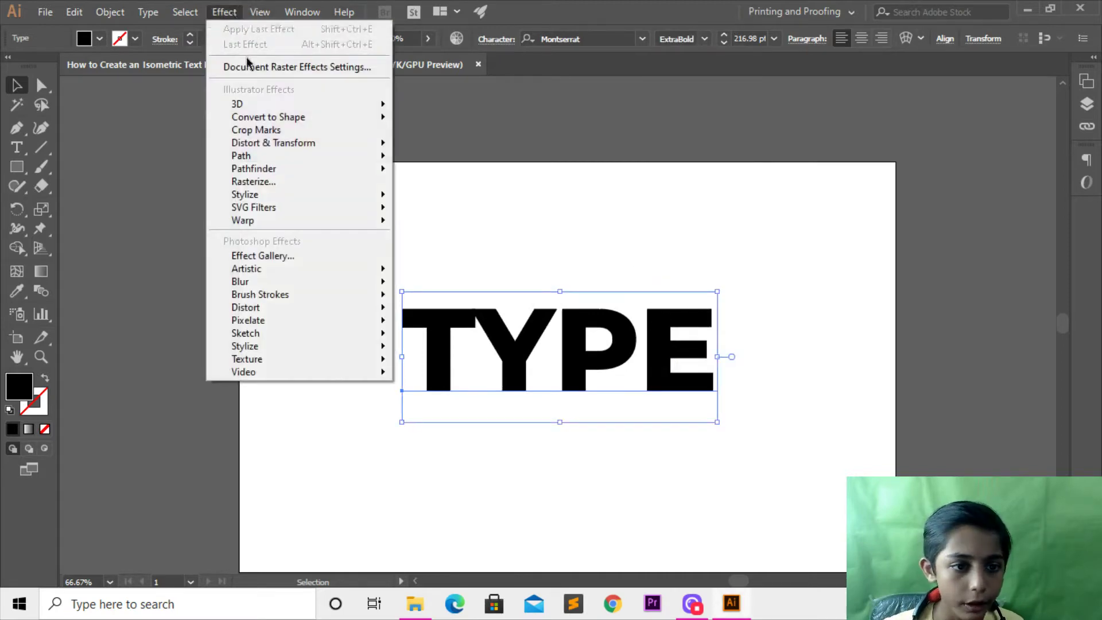
left_click(113, 12)
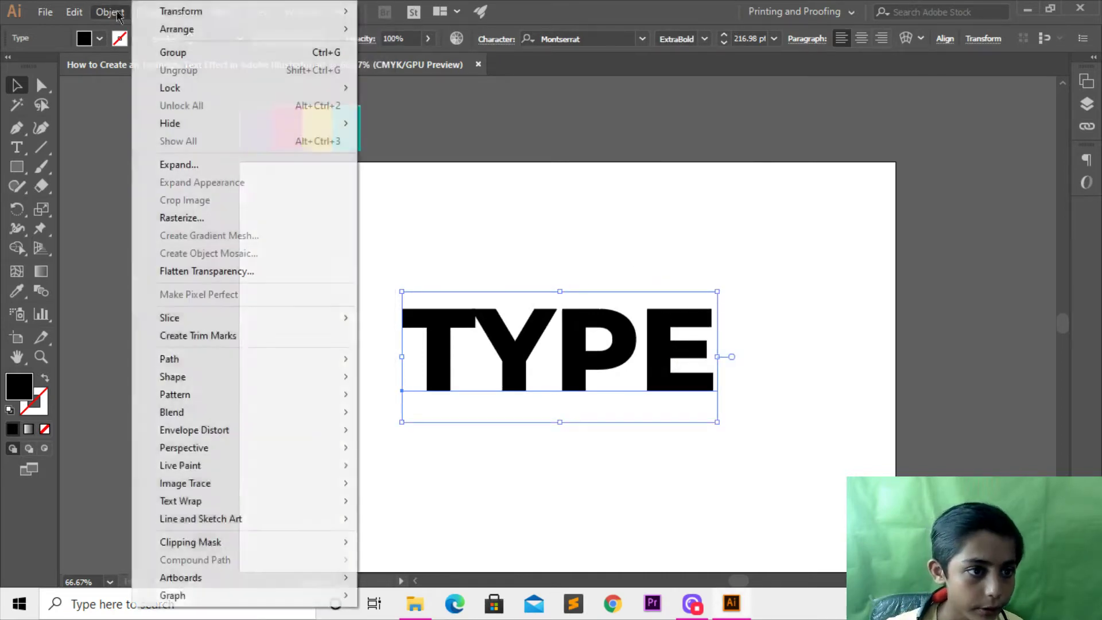
left_click(518, 221)
left_click(482, 340)
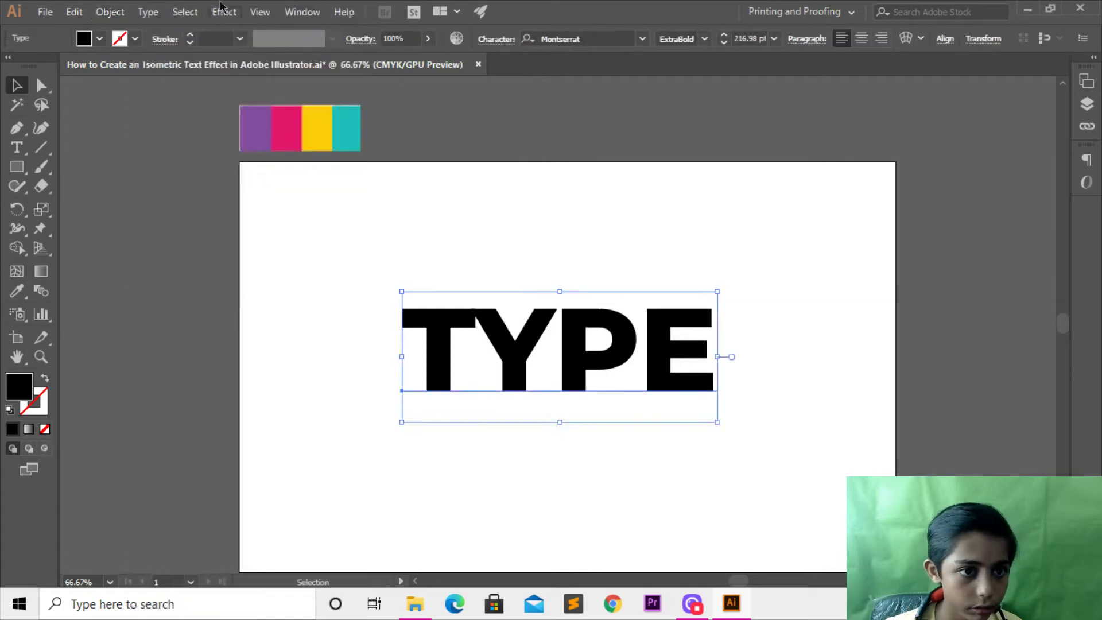
left_click(223, 11)
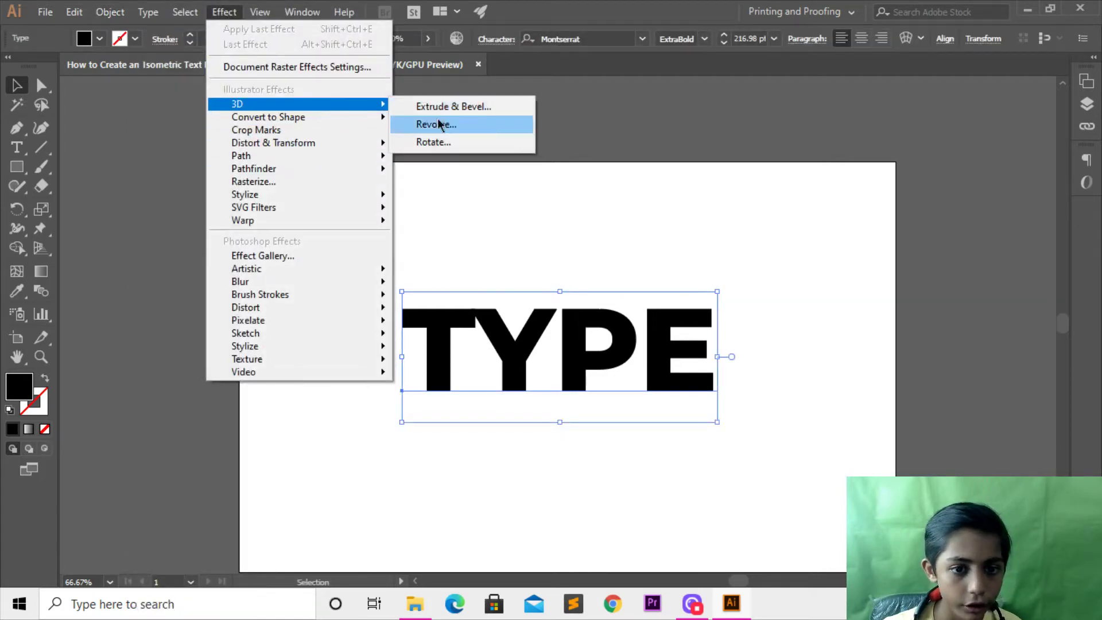
left_click(436, 123)
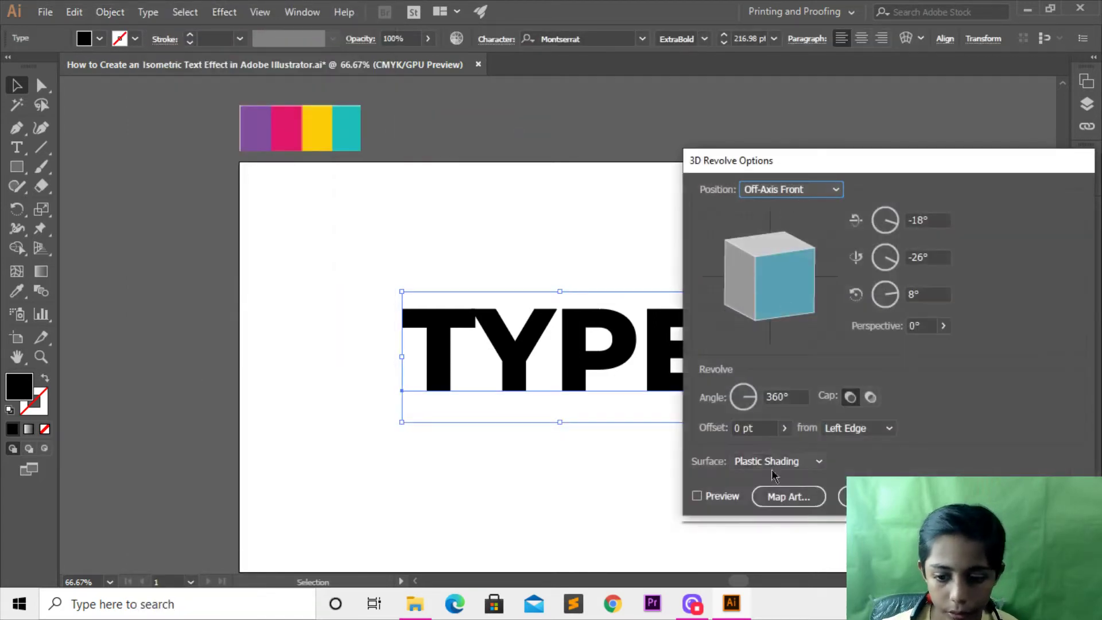
left_click(721, 493)
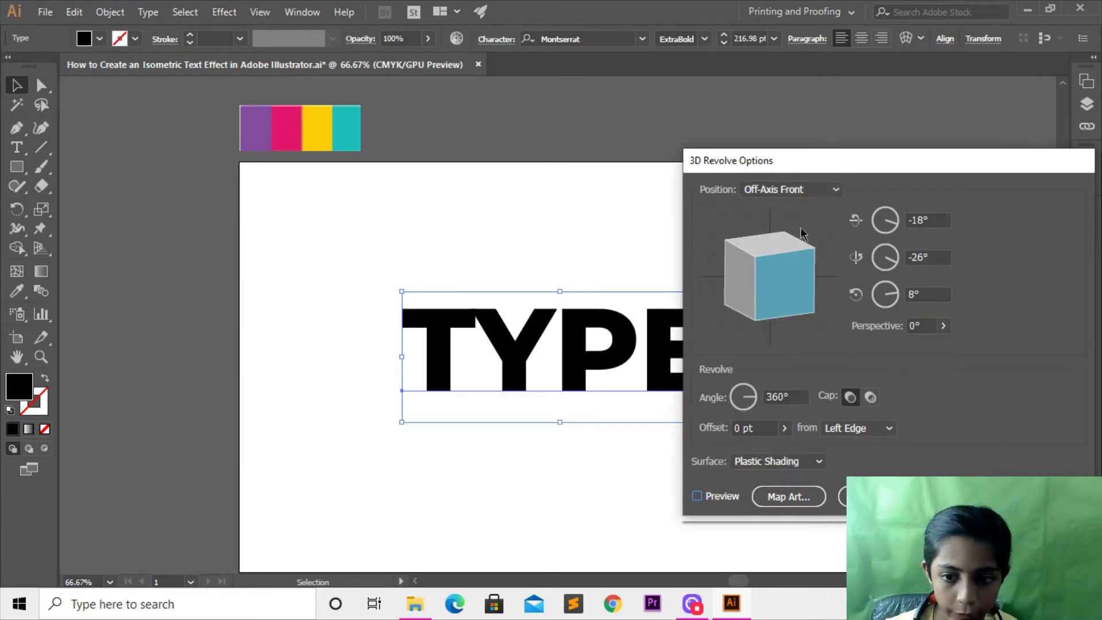
left_click(802, 191)
left_click(767, 282)
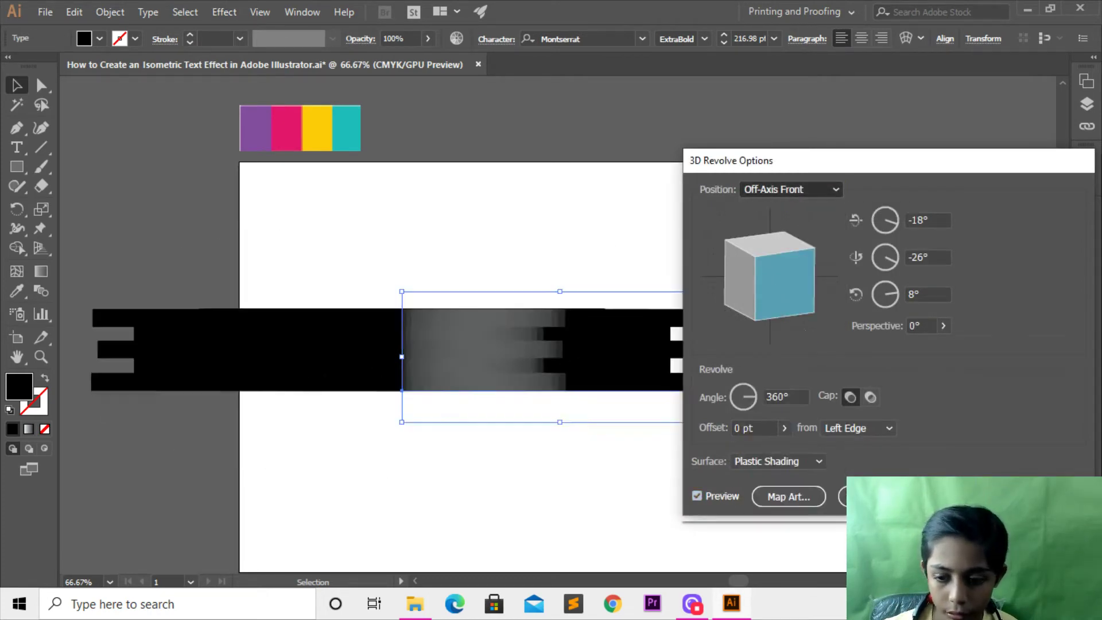
key("Escape")
left_click(224, 12)
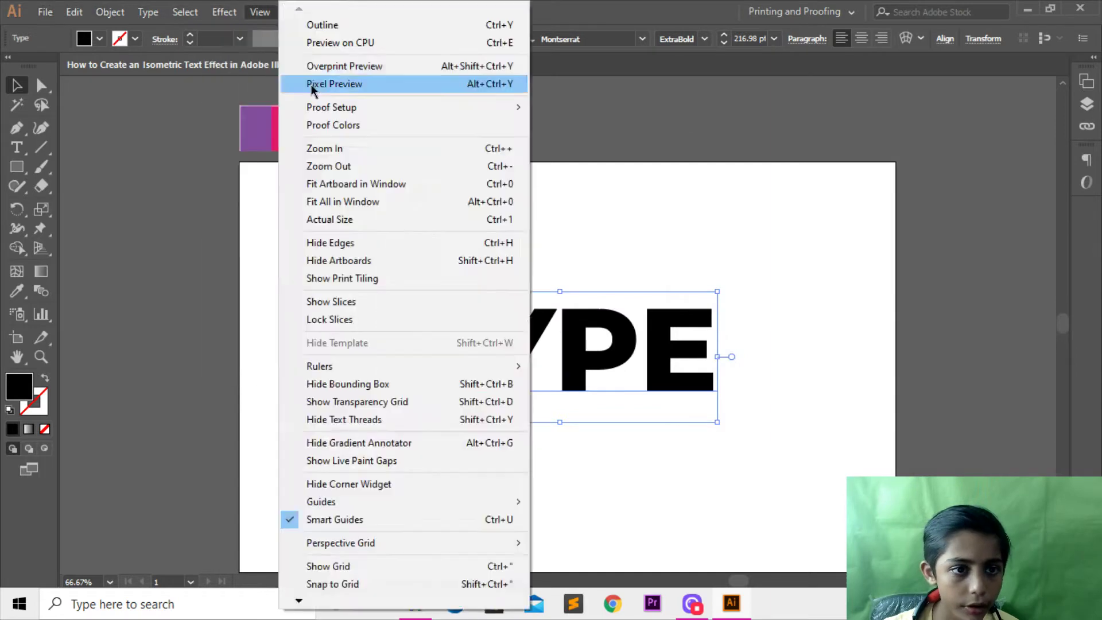
left_click(497, 91)
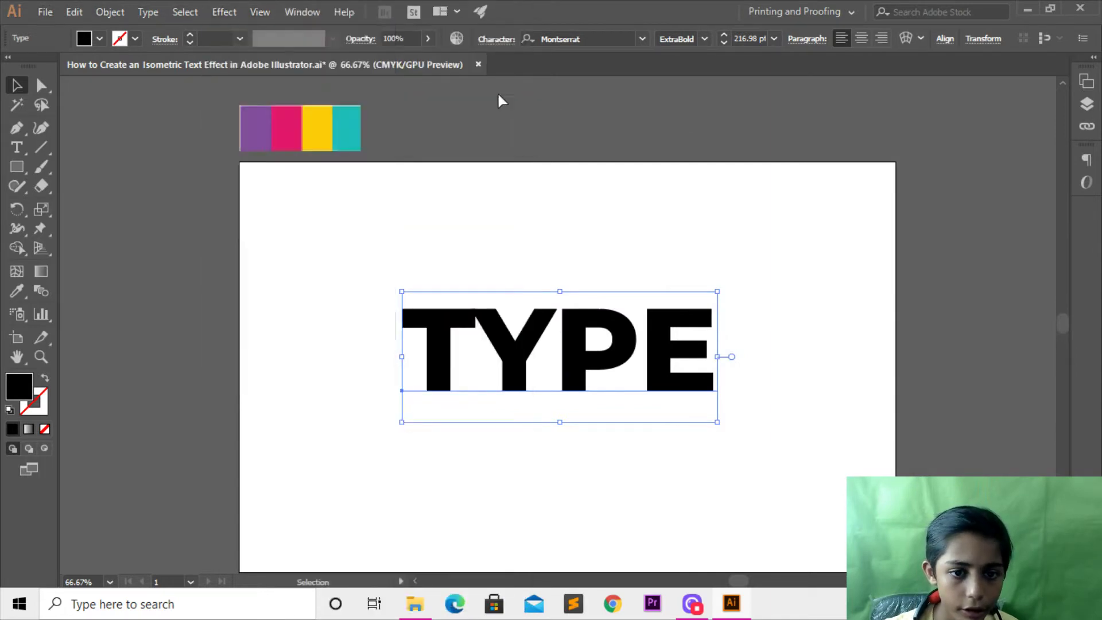
left_click(490, 350)
left_click(185, 11)
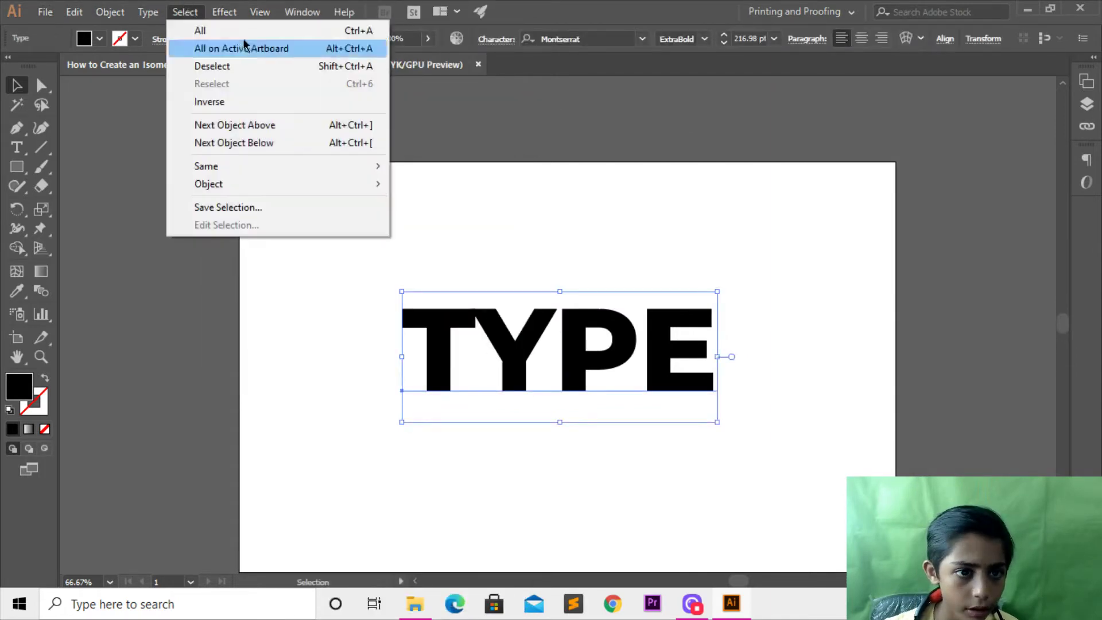
mouse_move(236, 104)
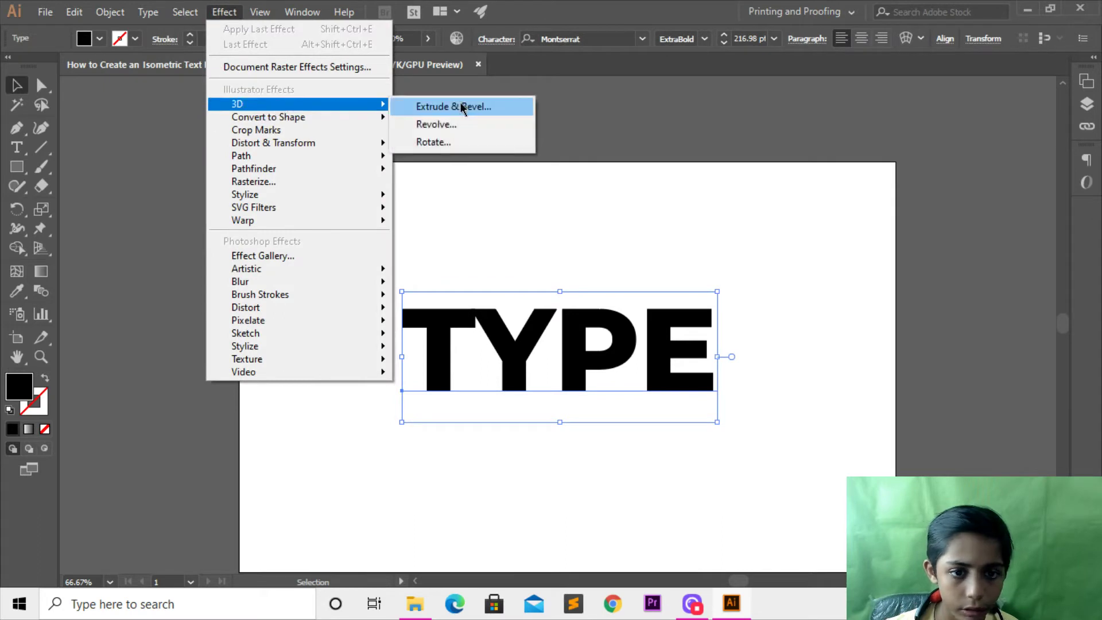
Apply a 50 pt 3D Extrude & Bevel to TYPE in the Isometric Top position.
left_click(462, 107)
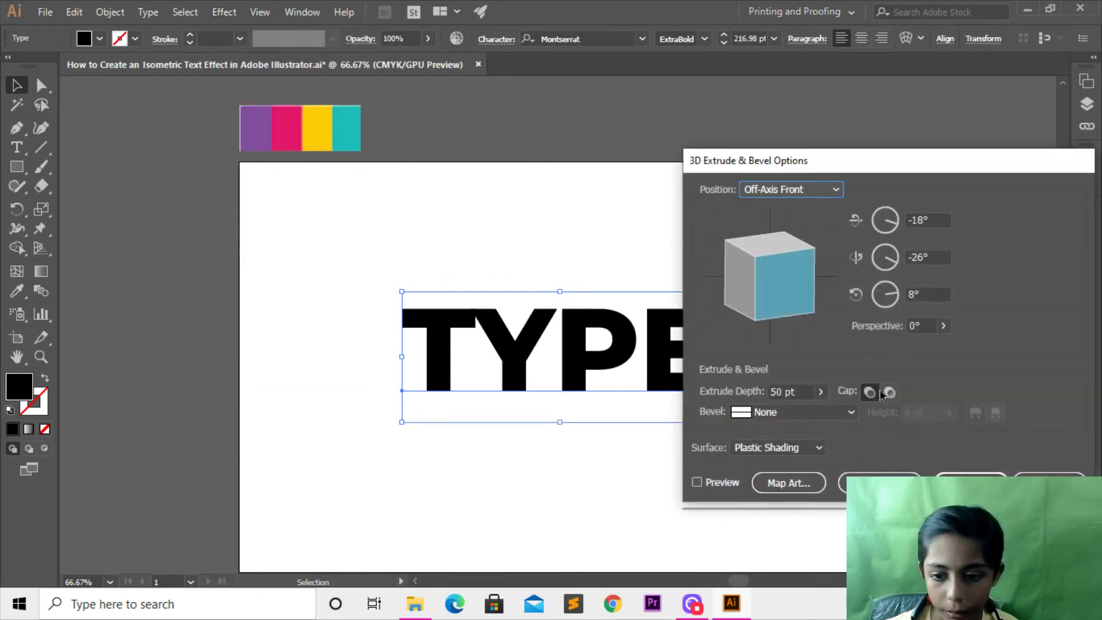
left_click(719, 487)
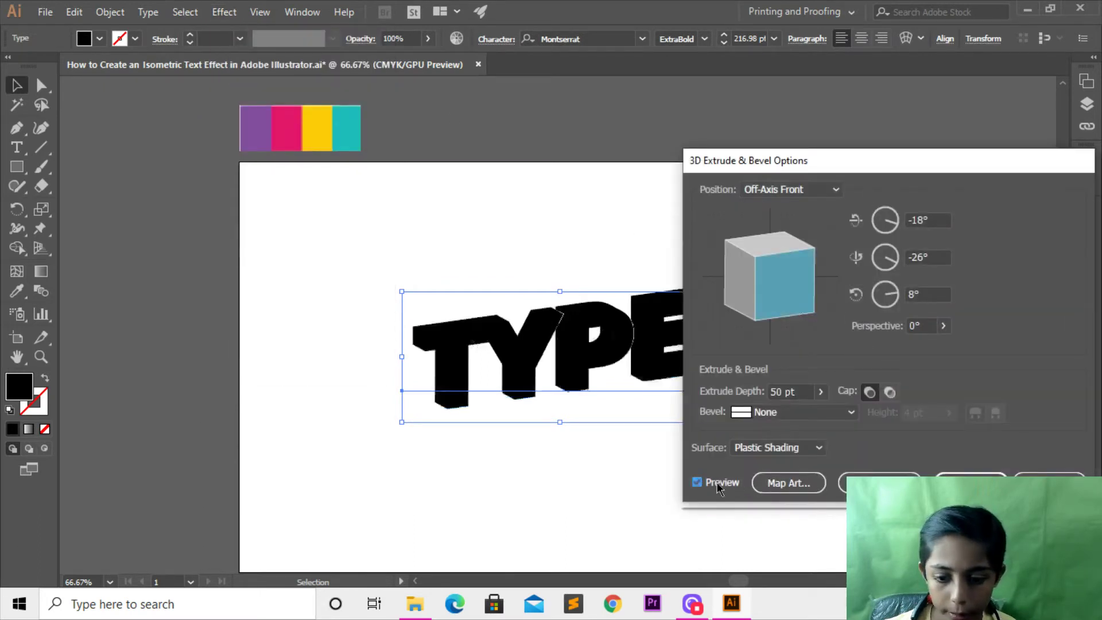
left_click(800, 190)
left_click(797, 410)
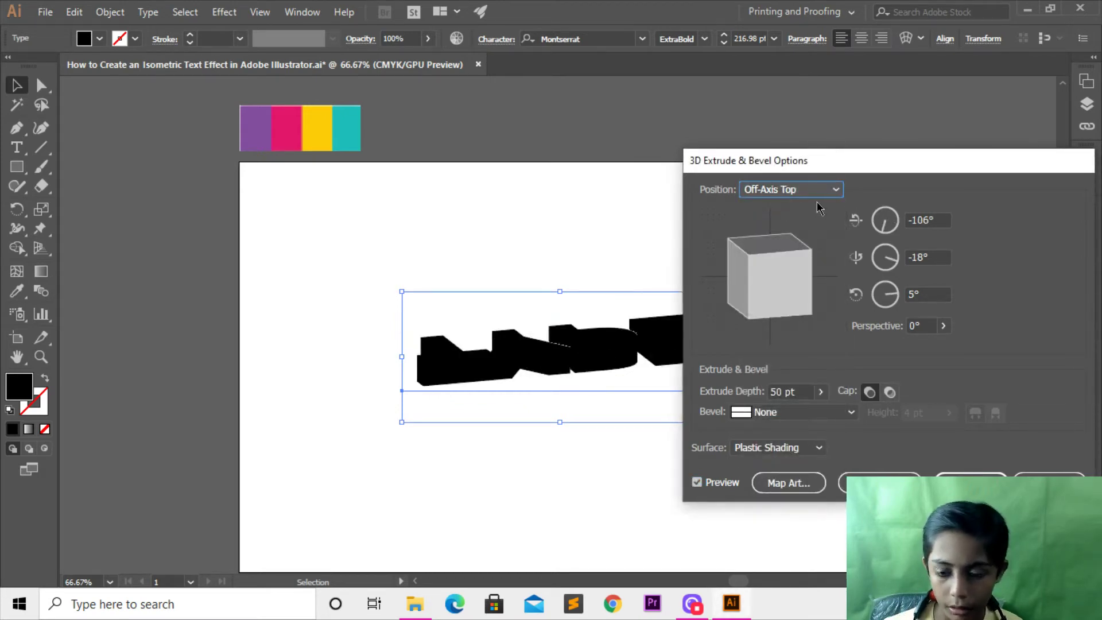
left_click(799, 189)
left_click(795, 465)
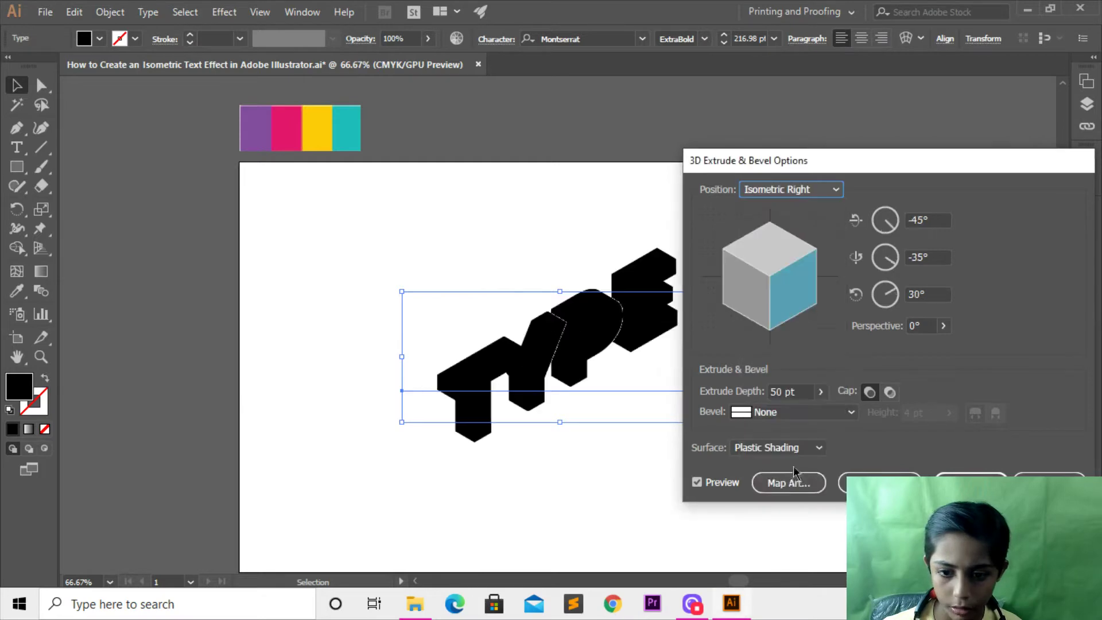
left_click(812, 191)
left_click(826, 484)
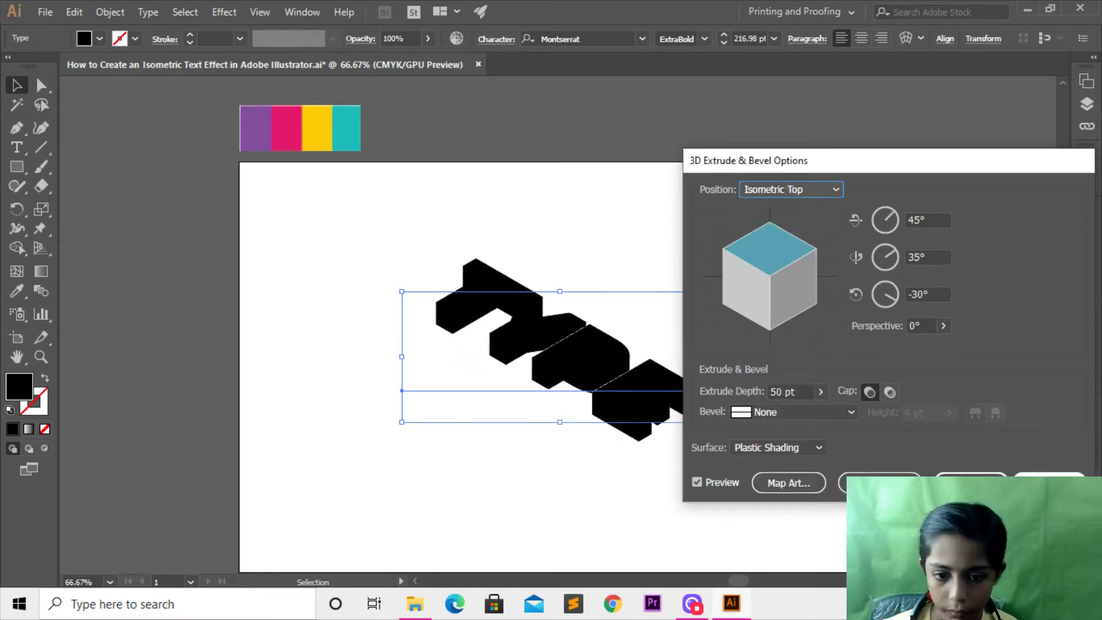
left_click(970, 484)
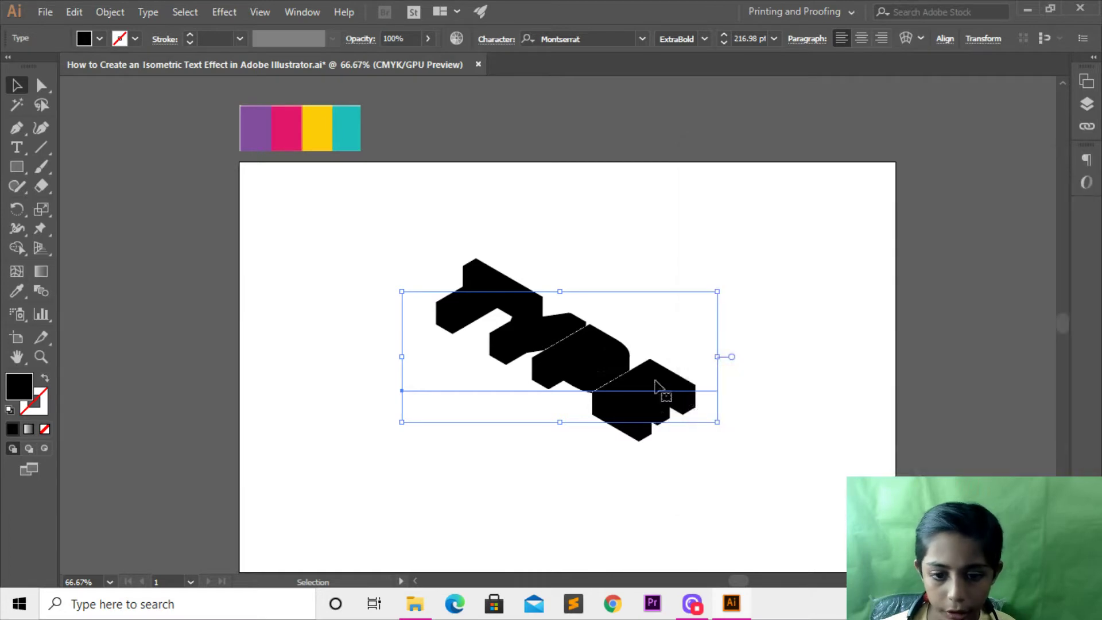
Expand the 3D TYPE appearance into paths and fill the lettering light grey.
left_click(110, 11)
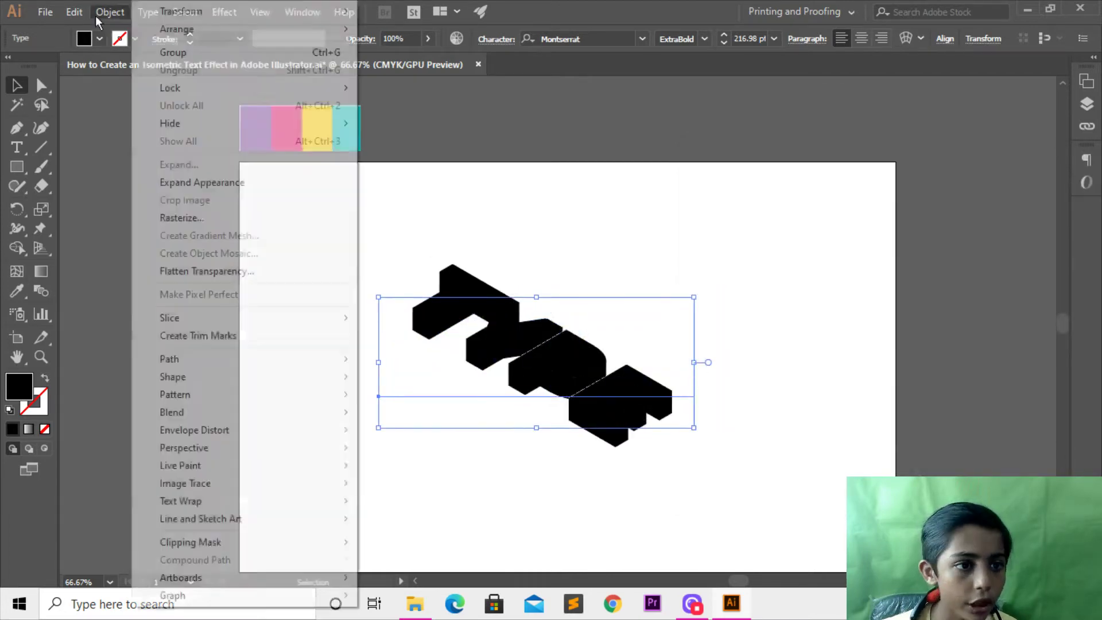
left_click(195, 182)
left_click(353, 235)
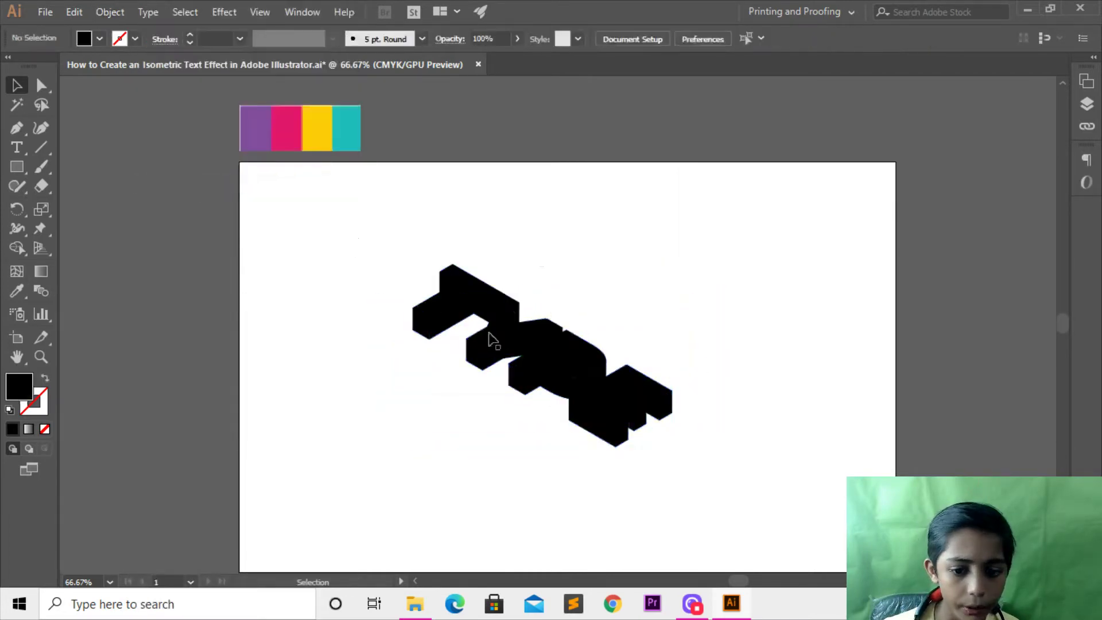
left_click(476, 325)
double_click(15, 383)
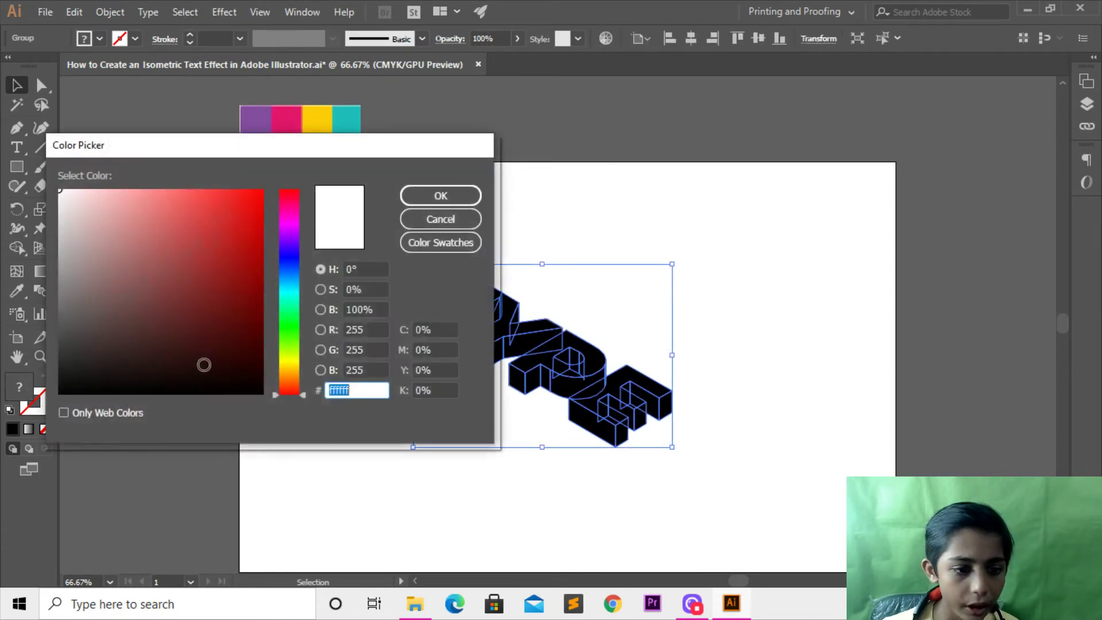
left_click(74, 246)
key("Return")
left_click(175, 258)
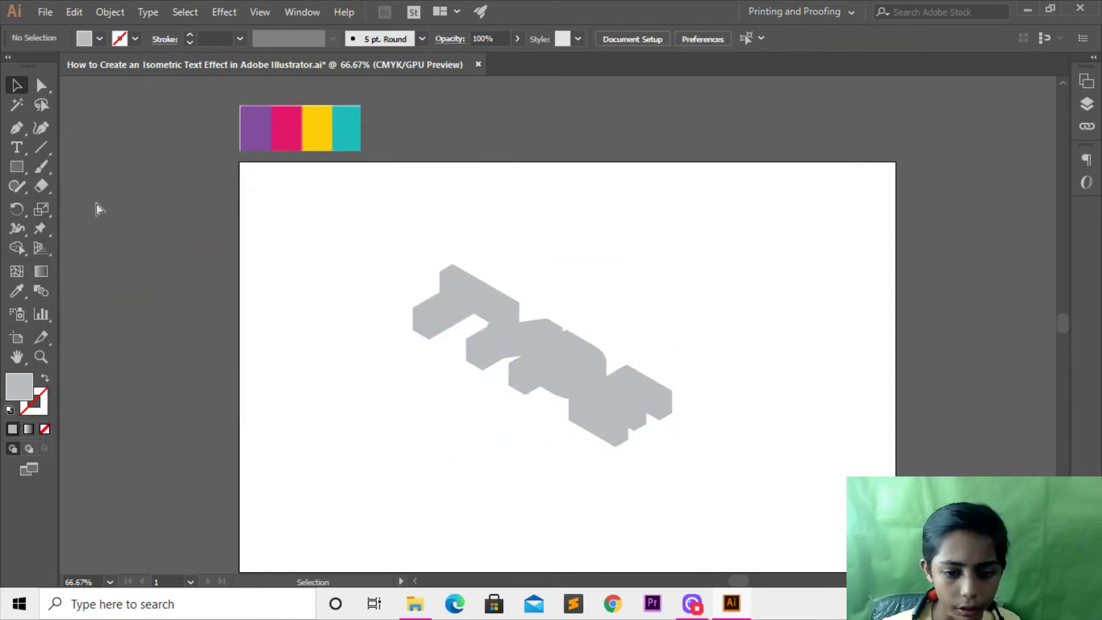
Ungroup the TYPE extrusion, then ungroup the T into separate faces.
key("ctrl+equal")
key("ctrl+equal")
left_click(339, 238)
left_click_drag(339, 239, 482, 297)
right_click(413, 339)
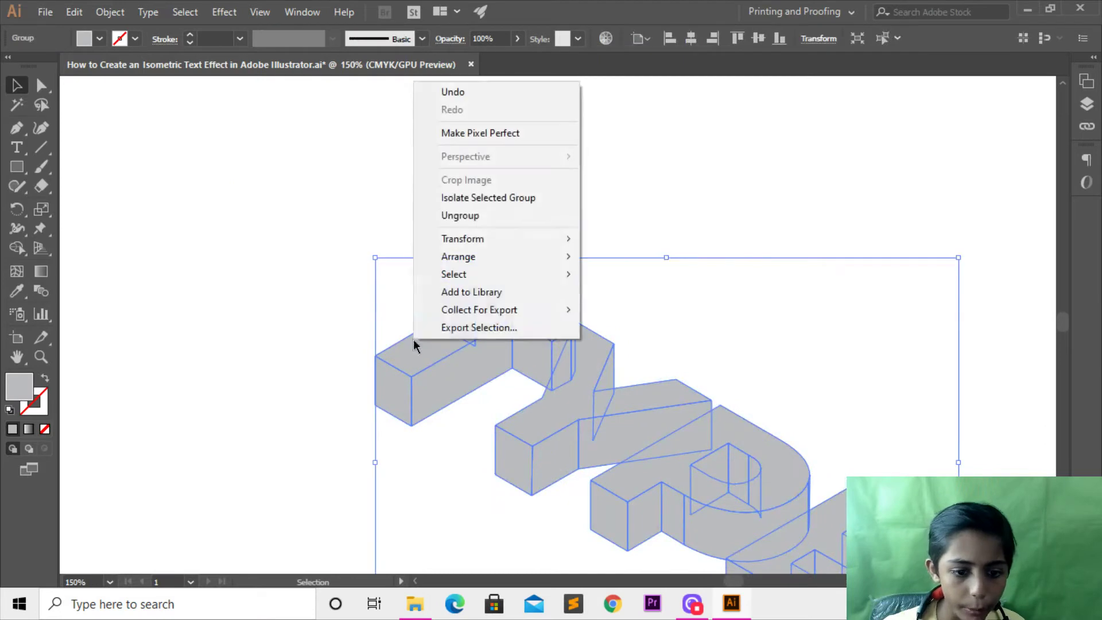
left_click(422, 216)
left_click(411, 405)
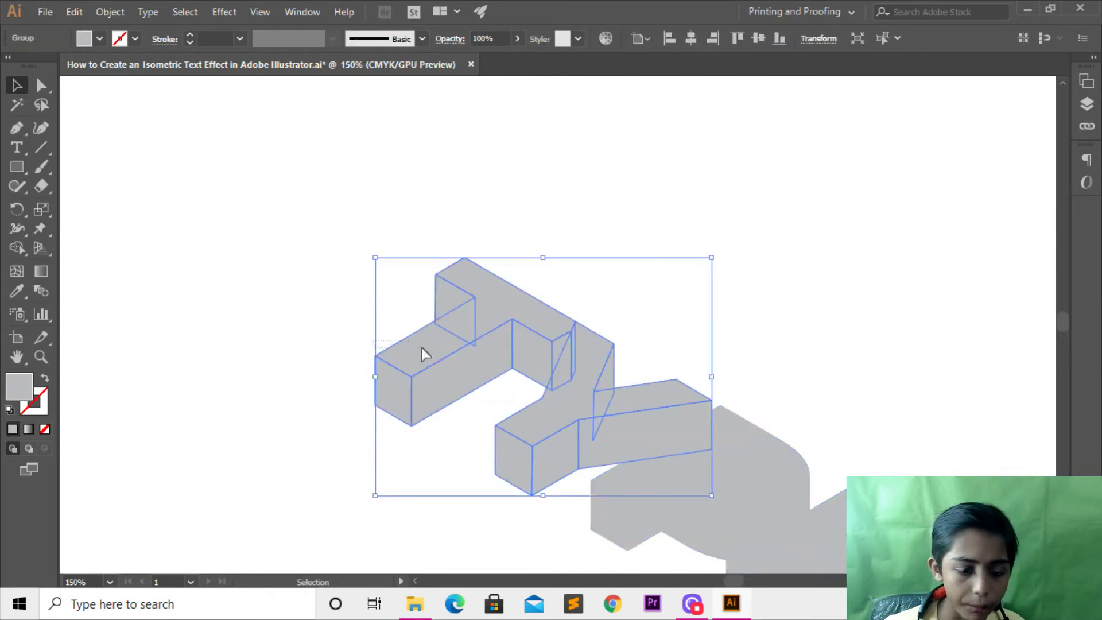
right_click(450, 339)
left_click(491, 215)
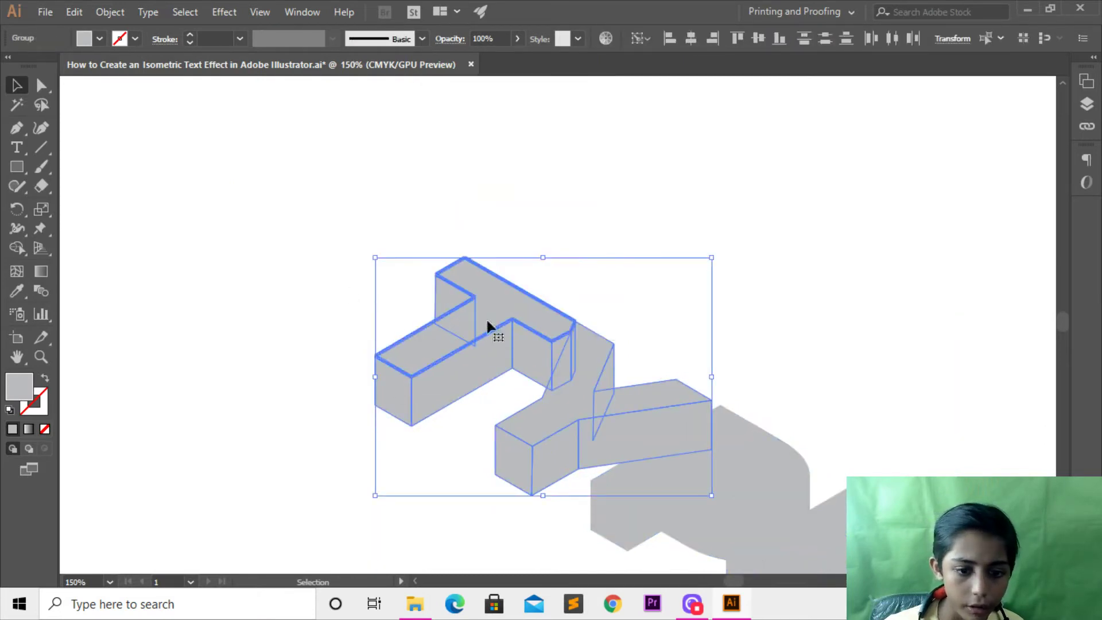
Check a single T face is selectable, zoom back out and select the T's small left end face.
left_click(553, 179)
left_click(510, 345)
right_click(510, 340)
key("Escape")
key("ctrl+minus")
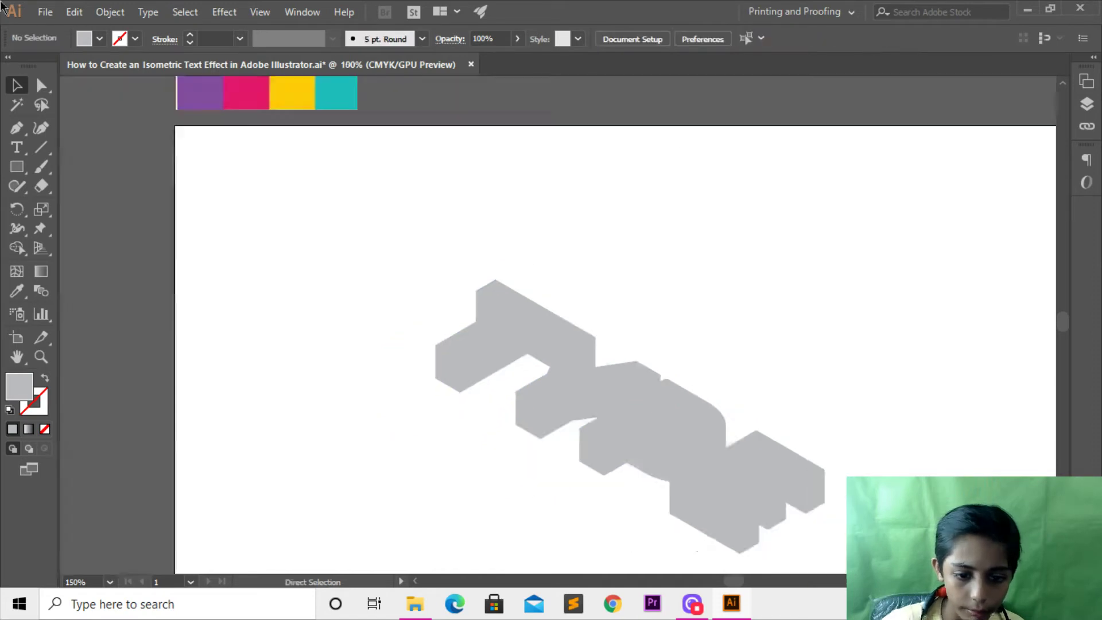
key("ctrl+minus")
left_click(481, 355)
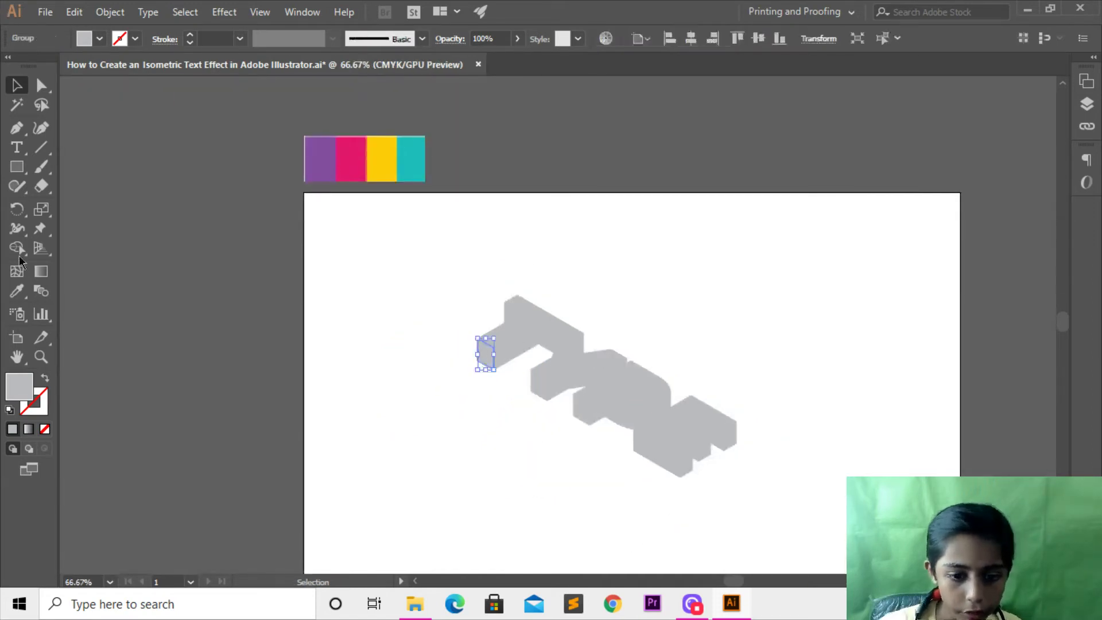
Eyedrop pink from the swatches onto the T's end face.
left_click(17, 291)
left_click(344, 151)
key("c")
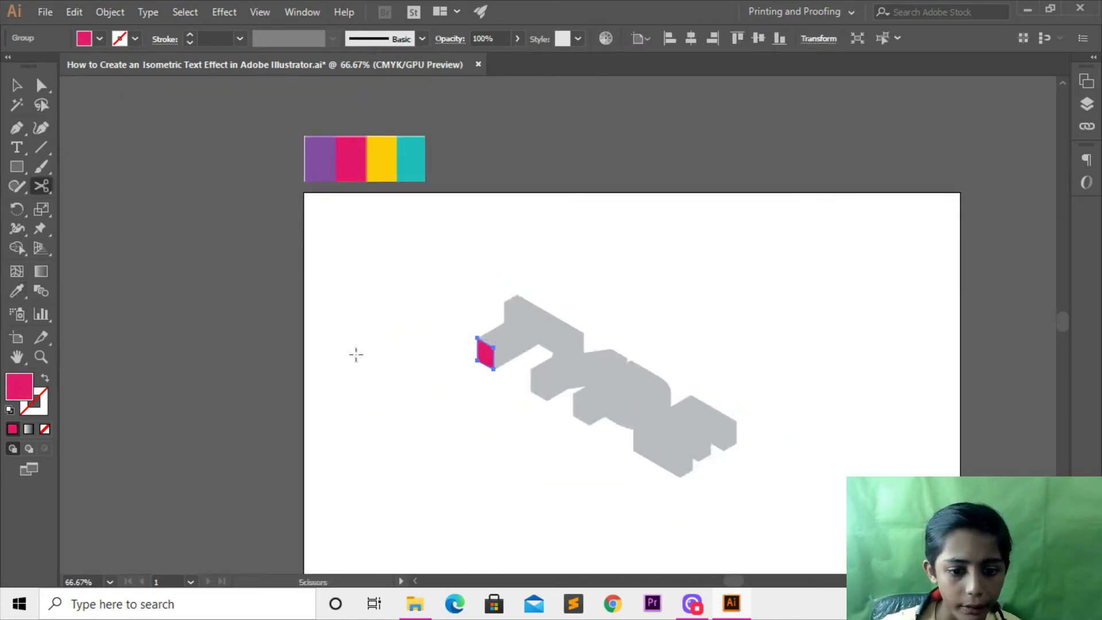
key("ctrl+plus")
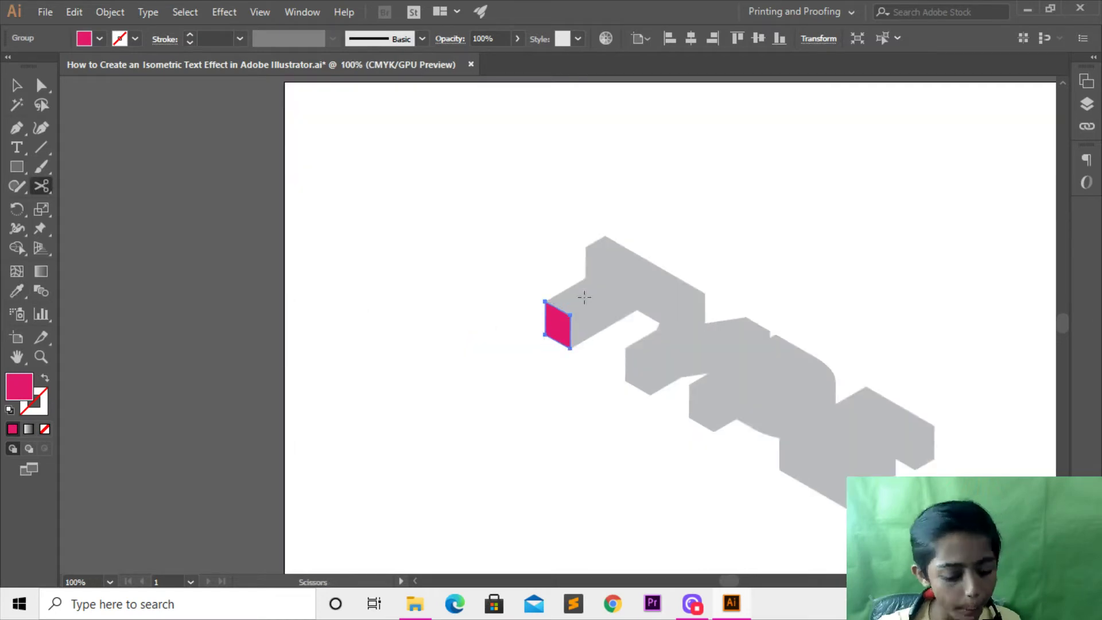
key("v")
scroll(459, 332, "up", 3)
Eyedrop teal from the swatches onto the T's top face.
left_click(542, 369)
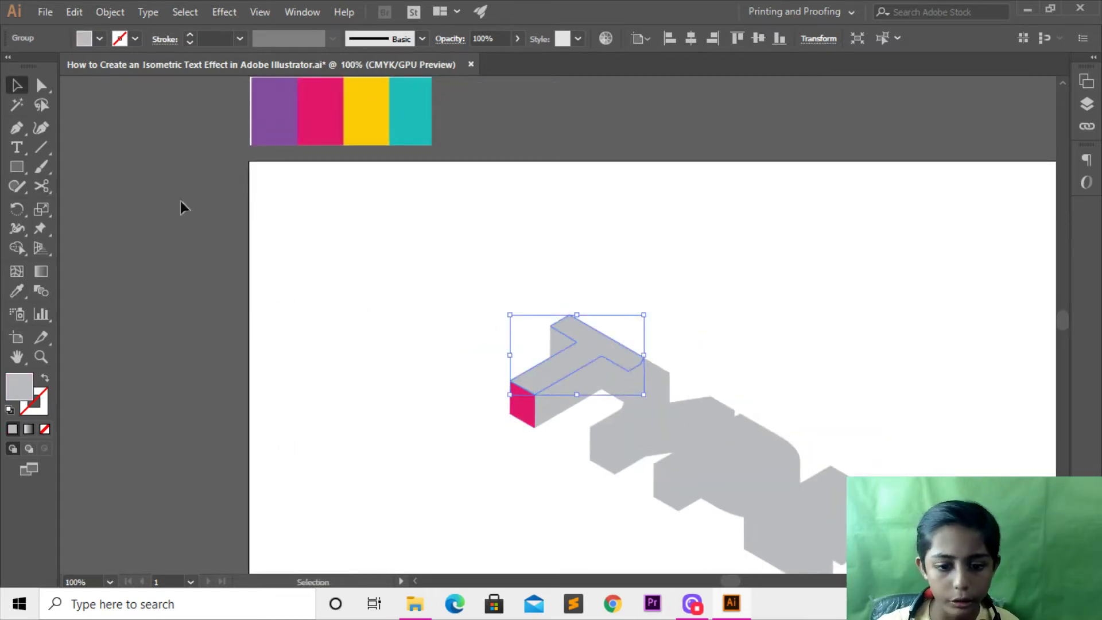
left_click(16, 291)
left_click(431, 83)
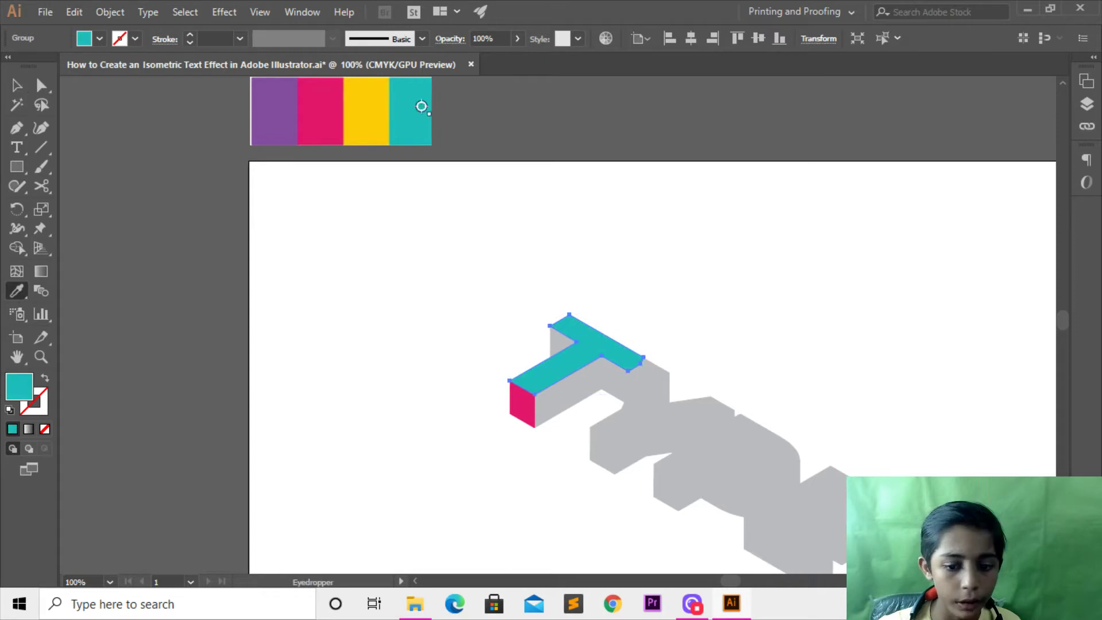
key("v")
Select the T's front side face and fill it with the purple swatch.
left_click(713, 341)
left_click(599, 386)
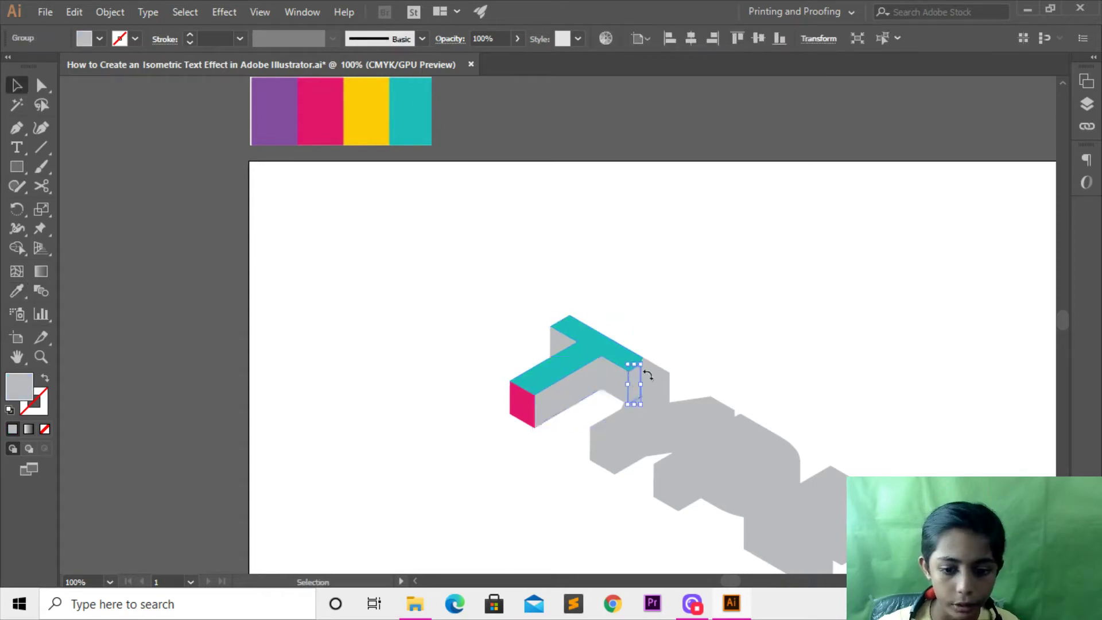
left_click(652, 372)
left_click(690, 417)
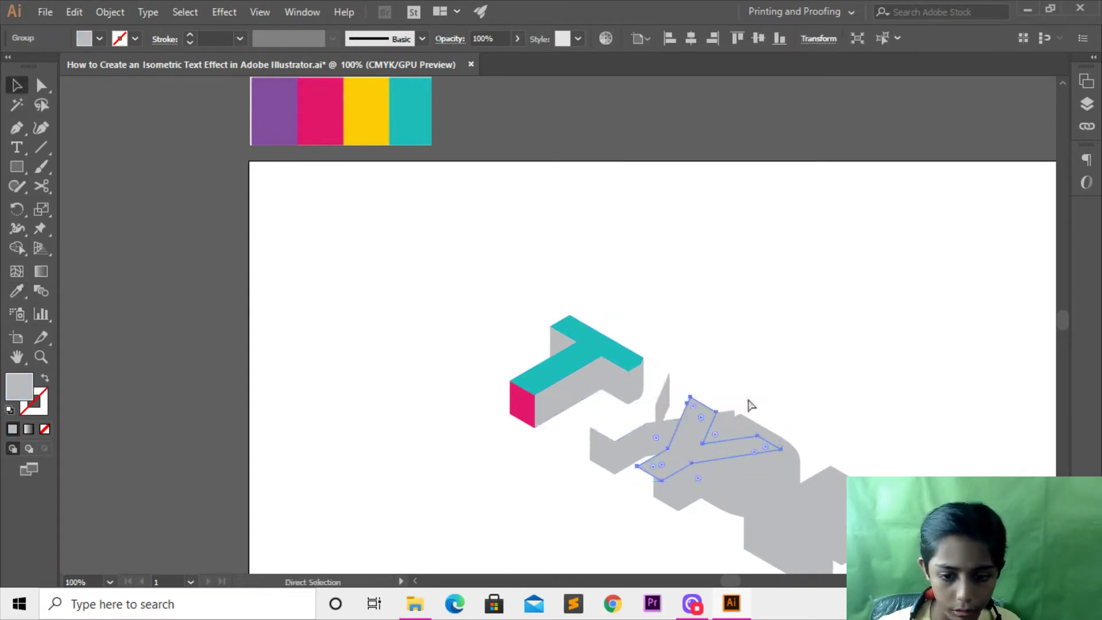
left_click(625, 385)
left_click(593, 375)
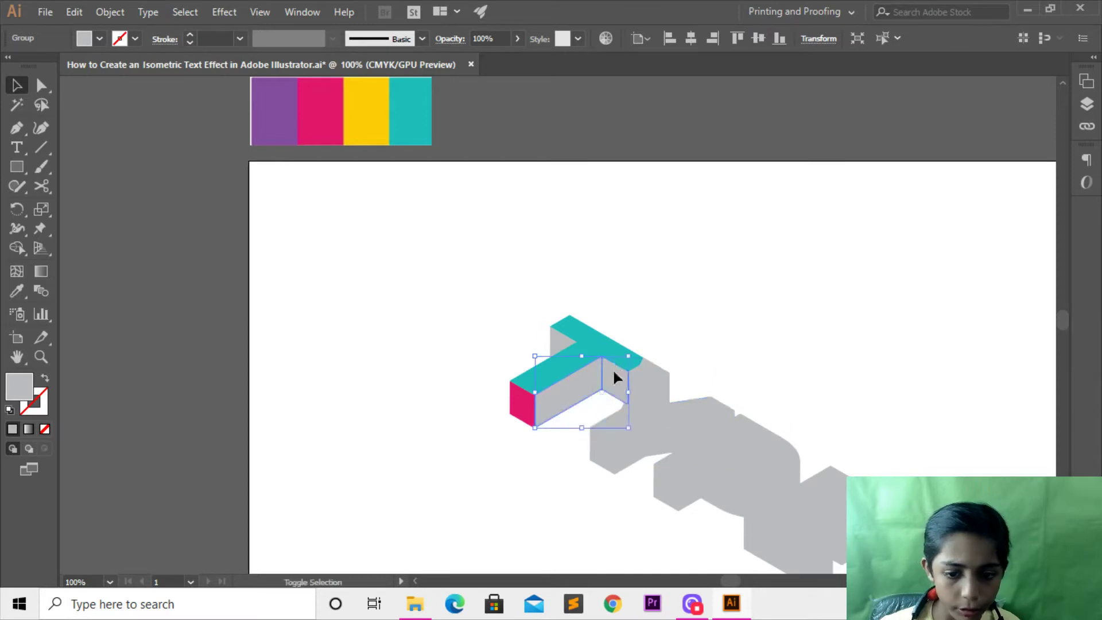
left_click_drag(524, 315, 586, 403)
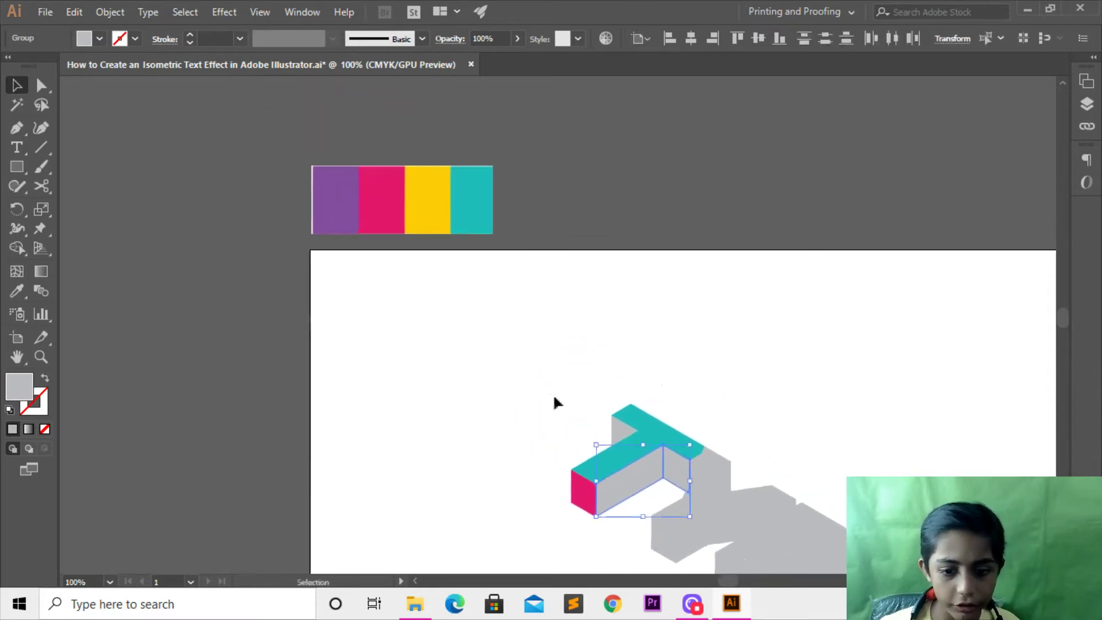
left_click(17, 291)
left_click(317, 172)
key("v")
Colour the small inner face of the T purple as well.
left_click(438, 296)
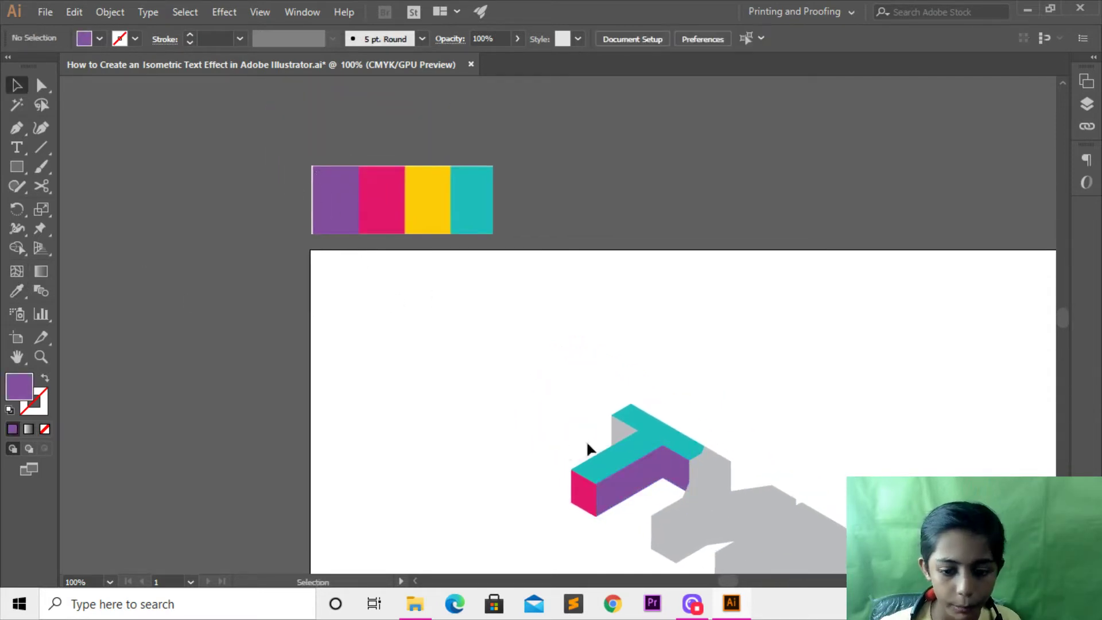
left_click(618, 434)
left_click(17, 291)
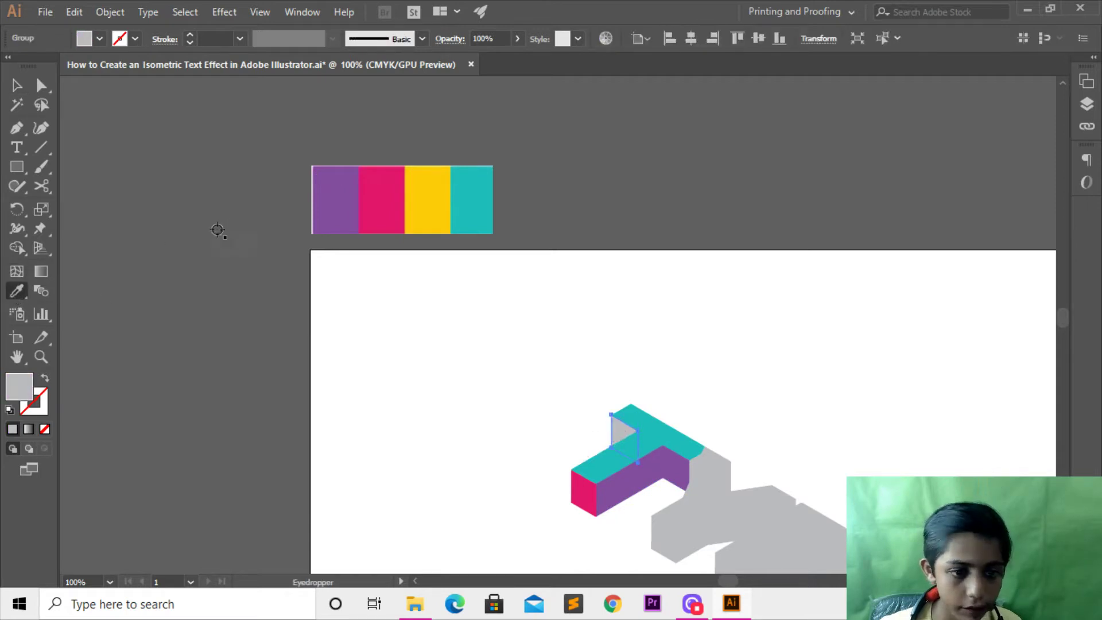
left_click(350, 197)
key("v")
scroll(727, 337, "down", 2)
scroll(886, 389, "down", 3)
scroll(885, 388, "right", 3)
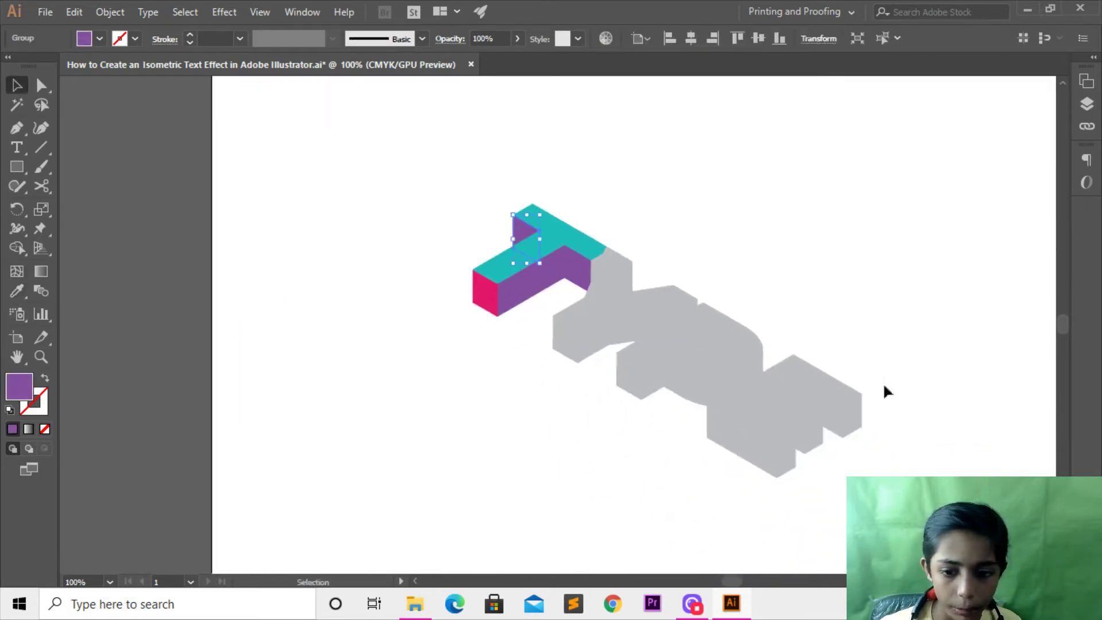
left_click_drag(829, 238, 642, 419)
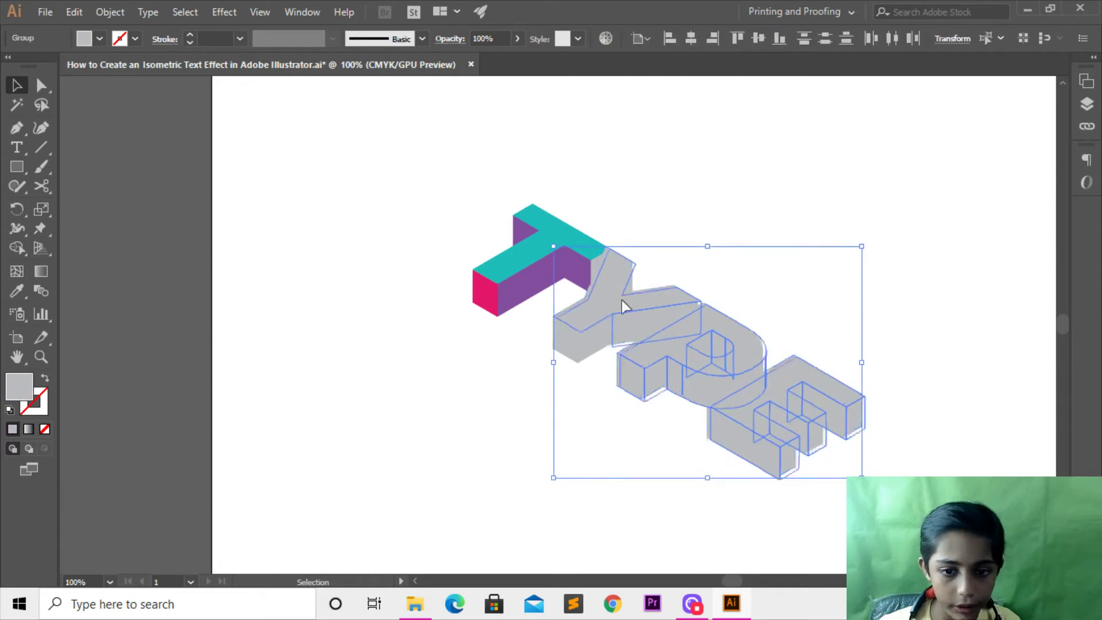
left_click_drag(621, 301, 634, 317)
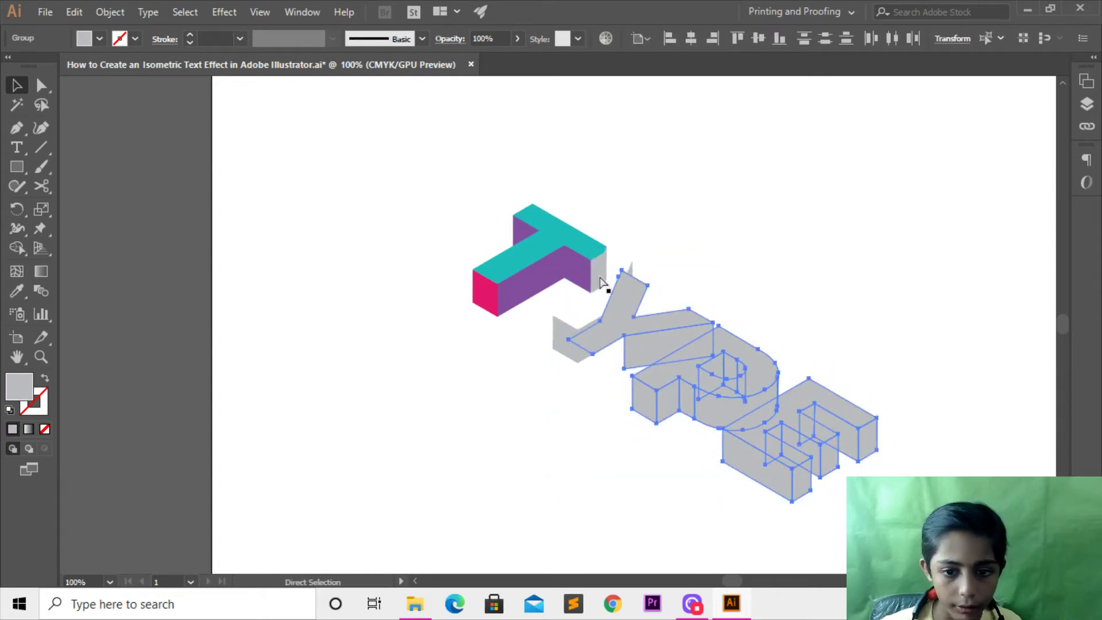
key("ctrl+z")
left_click(638, 218)
left_click(507, 248)
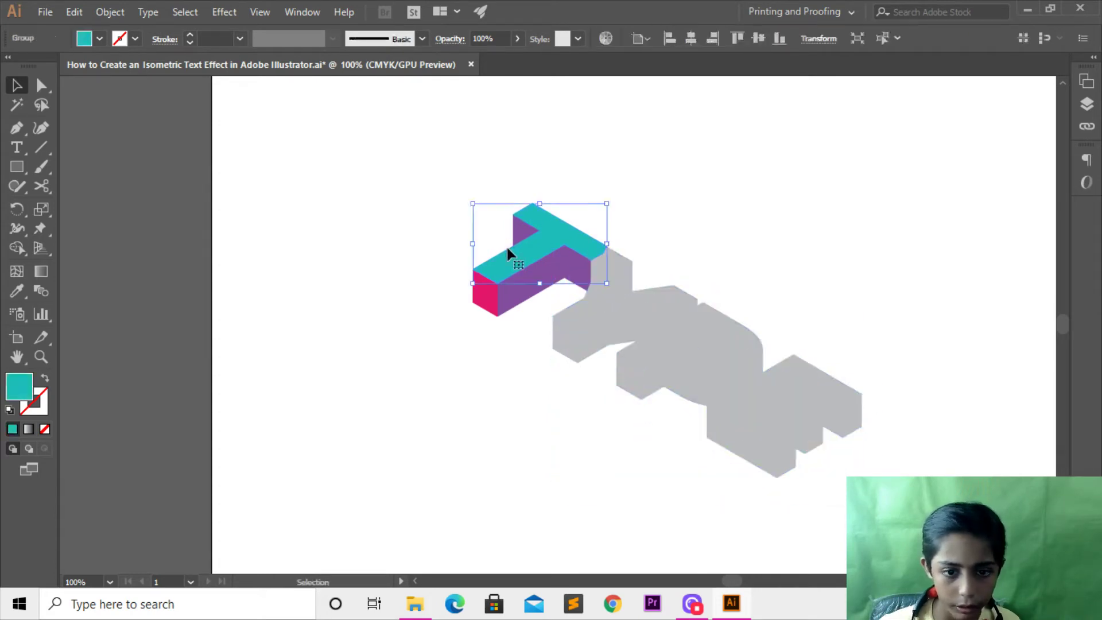
left_click(637, 313)
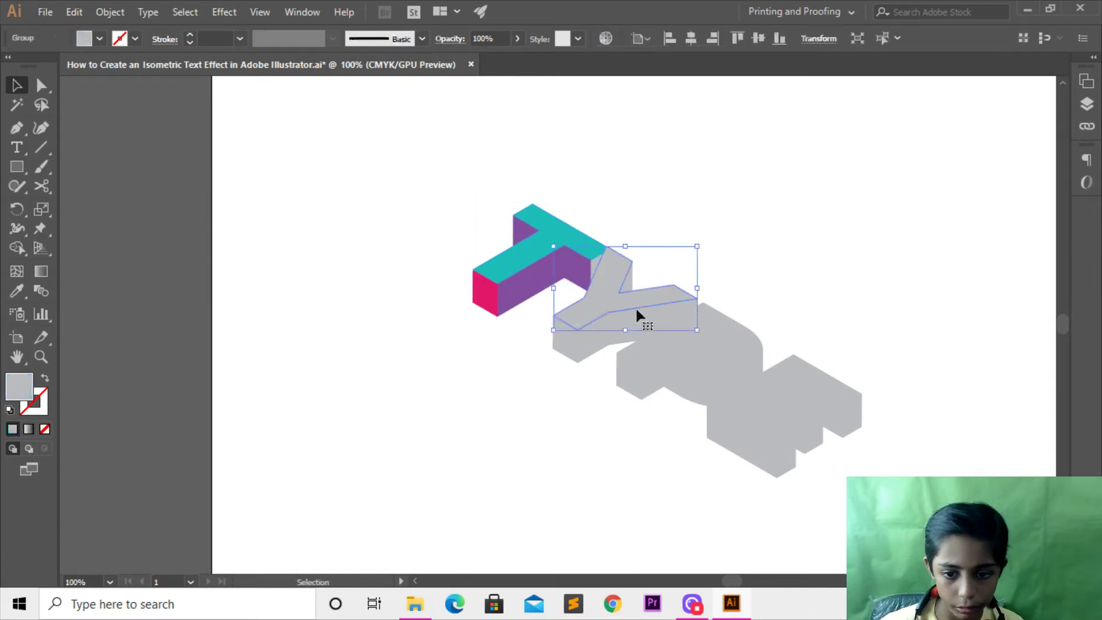
left_click(597, 271, "shift")
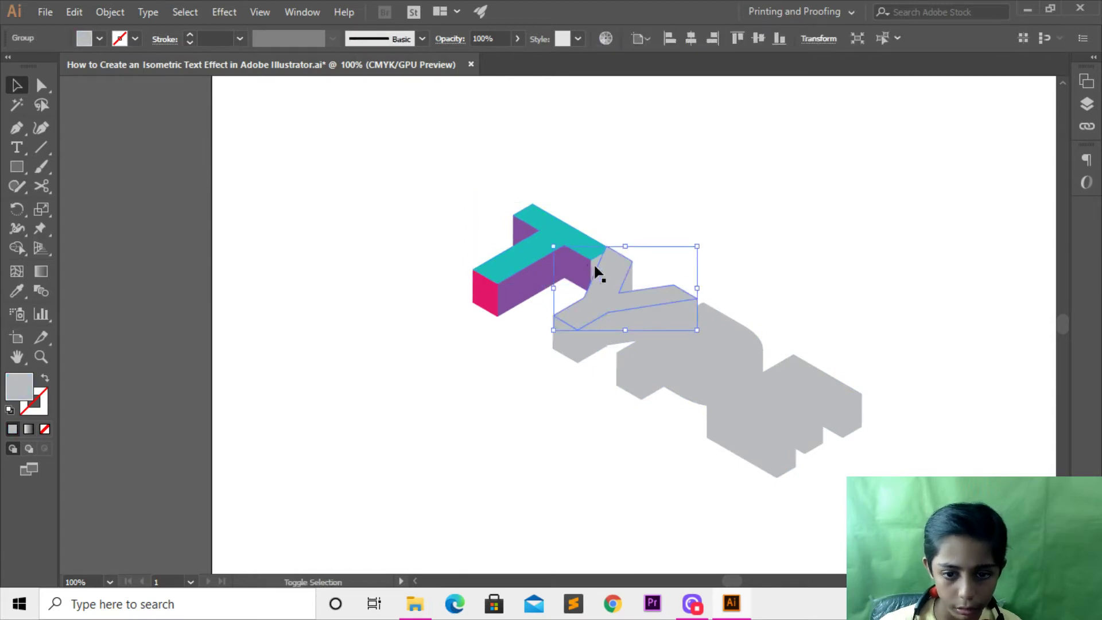
left_click(669, 198)
left_click(627, 282)
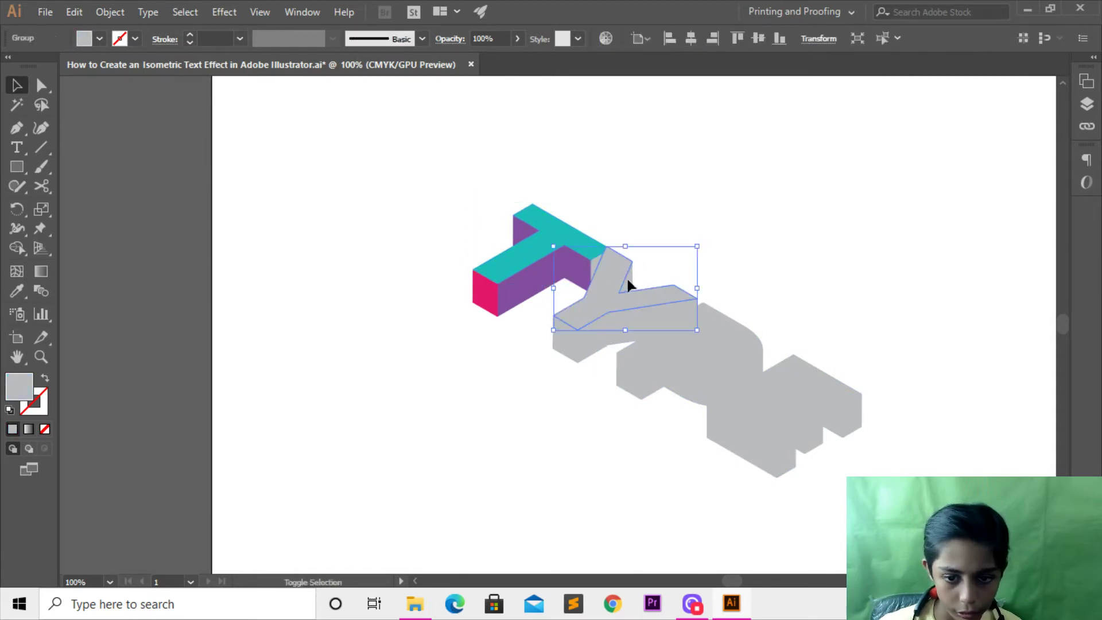
left_click(585, 344, "shift")
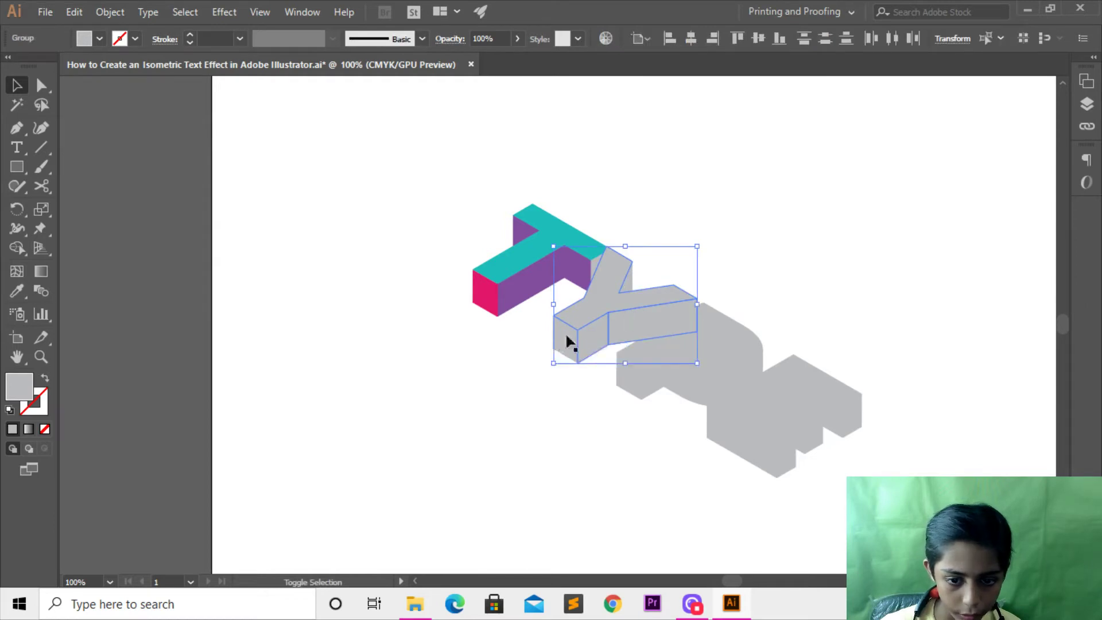
left_click(567, 341, "shift")
left_click_drag(869, 308, 619, 466)
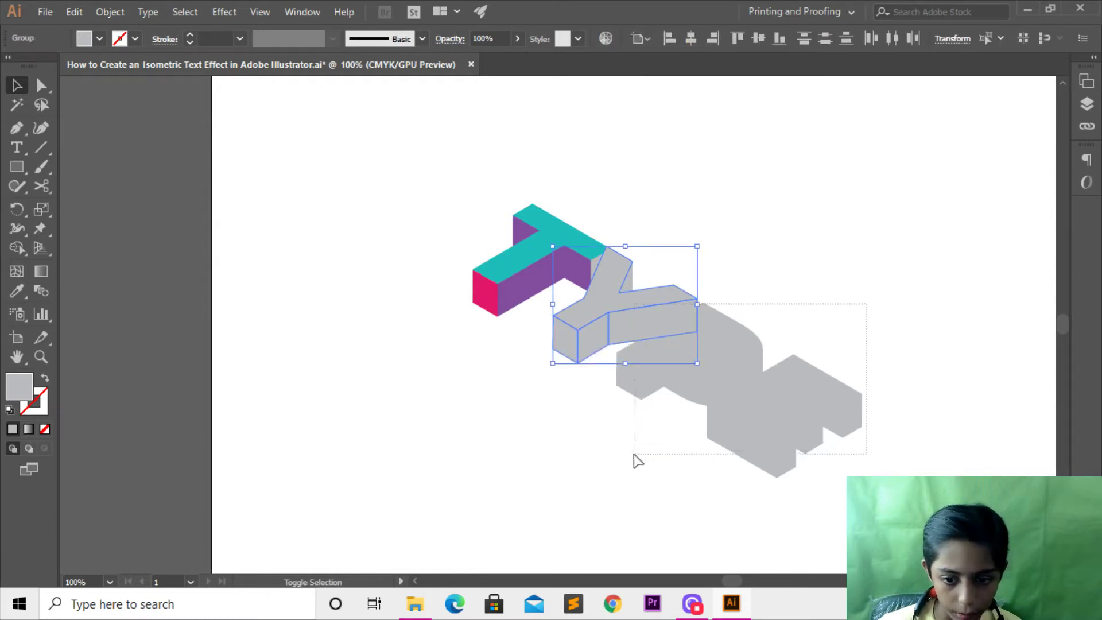
left_click(678, 330)
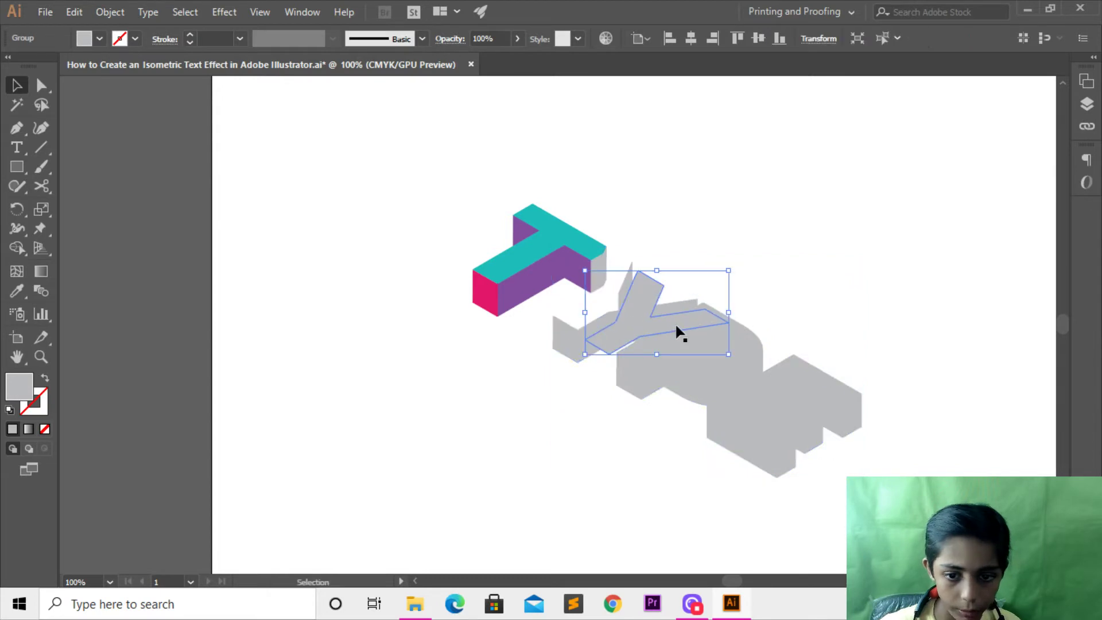
left_click(688, 293)
left_click(855, 353)
left_click_drag(851, 348, 552, 476)
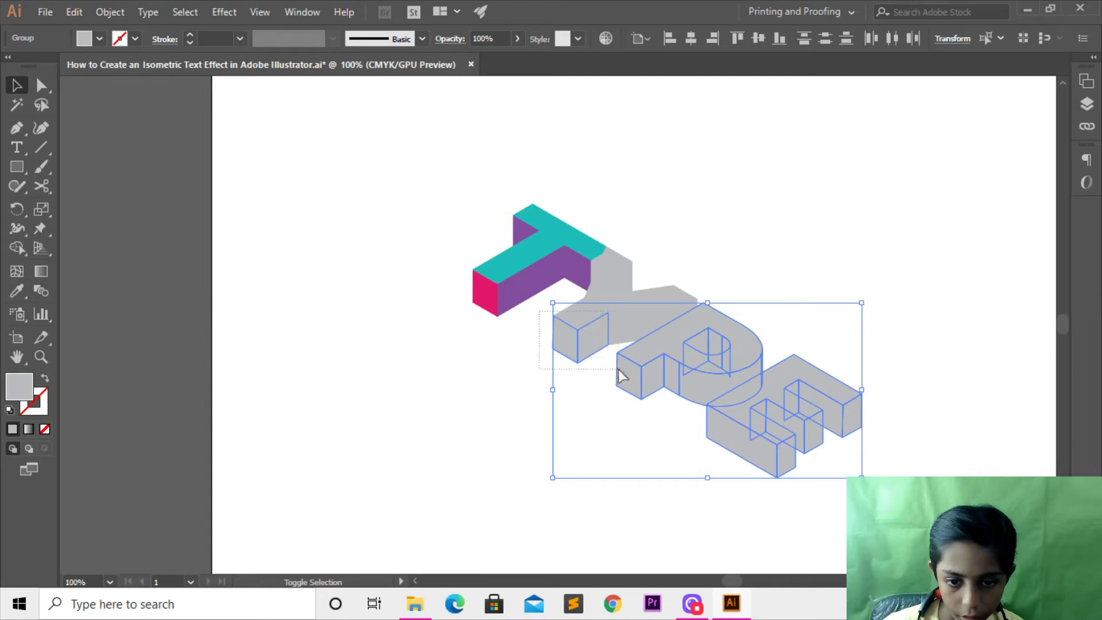
left_click(635, 376, "shift")
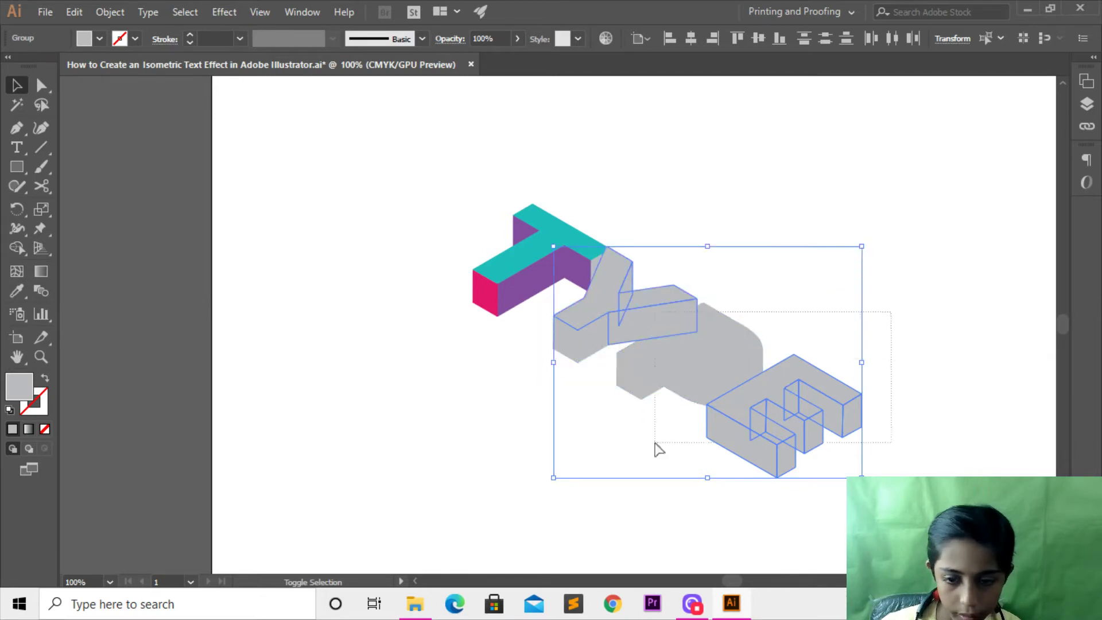
left_click_drag(656, 444, 604, 473)
mouse_move(934, 311)
left_mouse_down()
mouse_move(610, 492)
mouse_move(613, 501)
left_mouse_up()
left_click_drag(898, 176, 564, 540)
left_click_drag(442, 185, 555, 291)
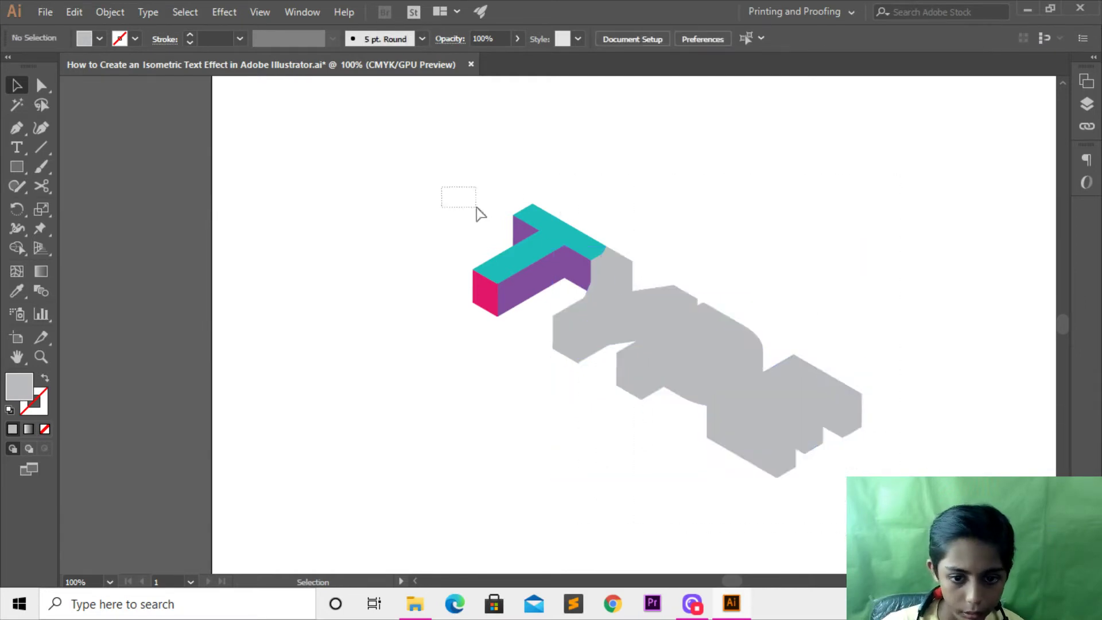
Move the coloured T up-left and fit the thin grey piece against its right end.
left_click(574, 255, "shift")
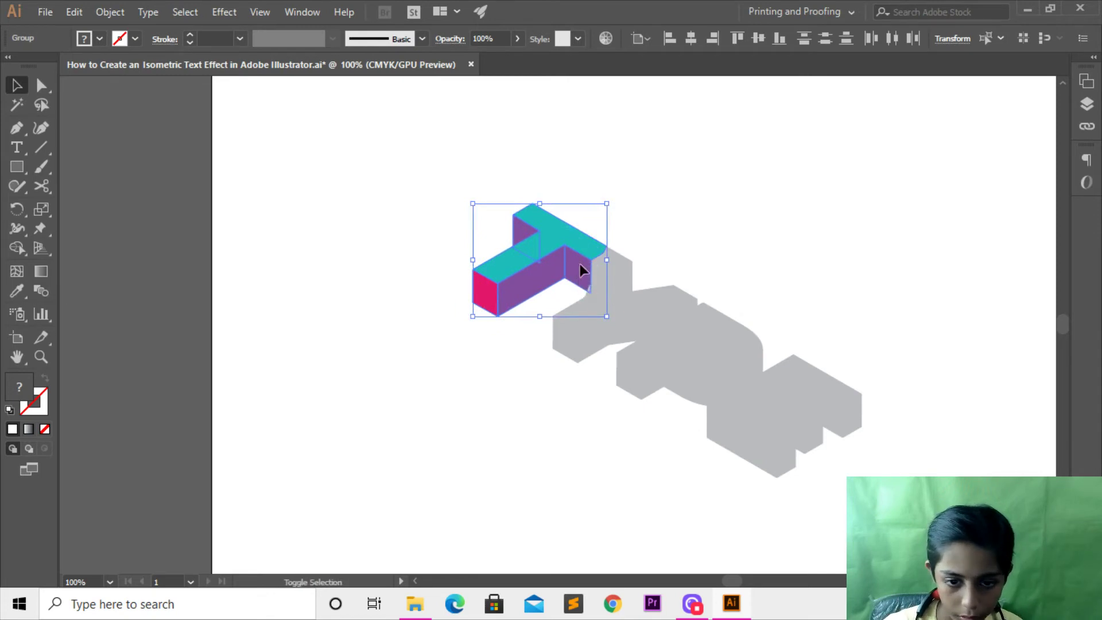
left_click_drag(581, 265, 531, 240)
left_click(604, 263)
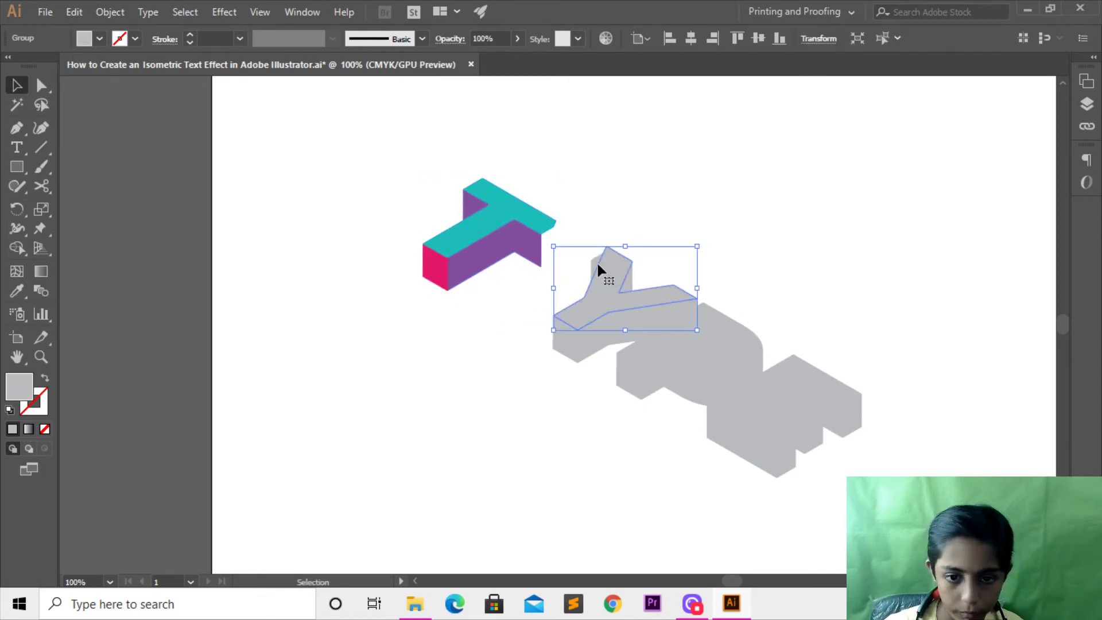
mouse_move(594, 260)
left_mouse_down()
mouse_move(542, 234)
mouse_move(545, 244)
left_mouse_up()
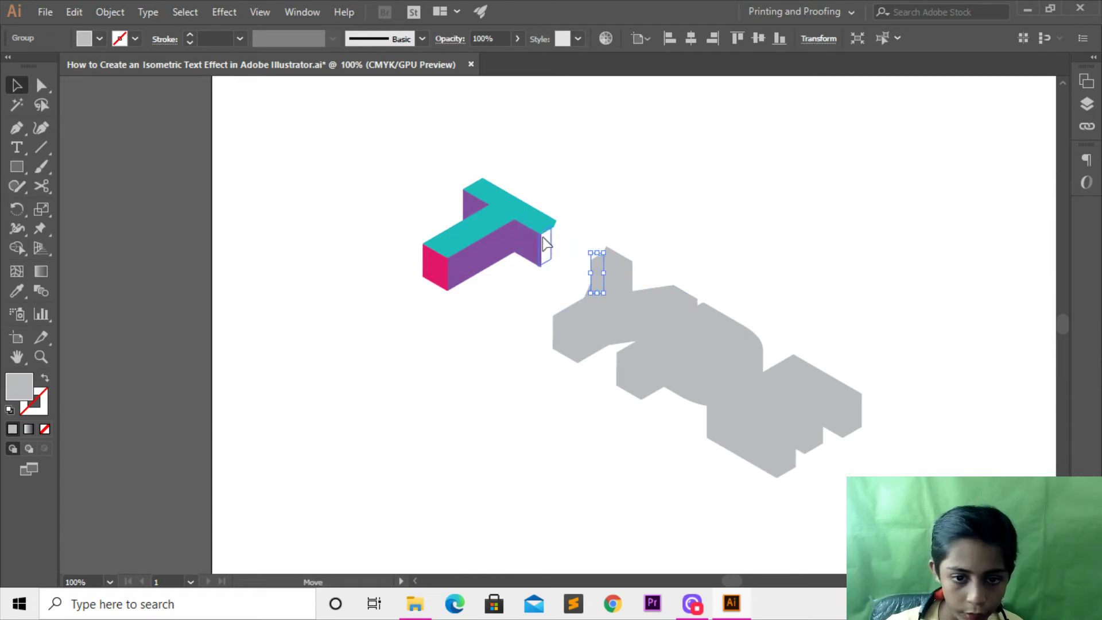
left_click_drag(543, 237, 545, 233)
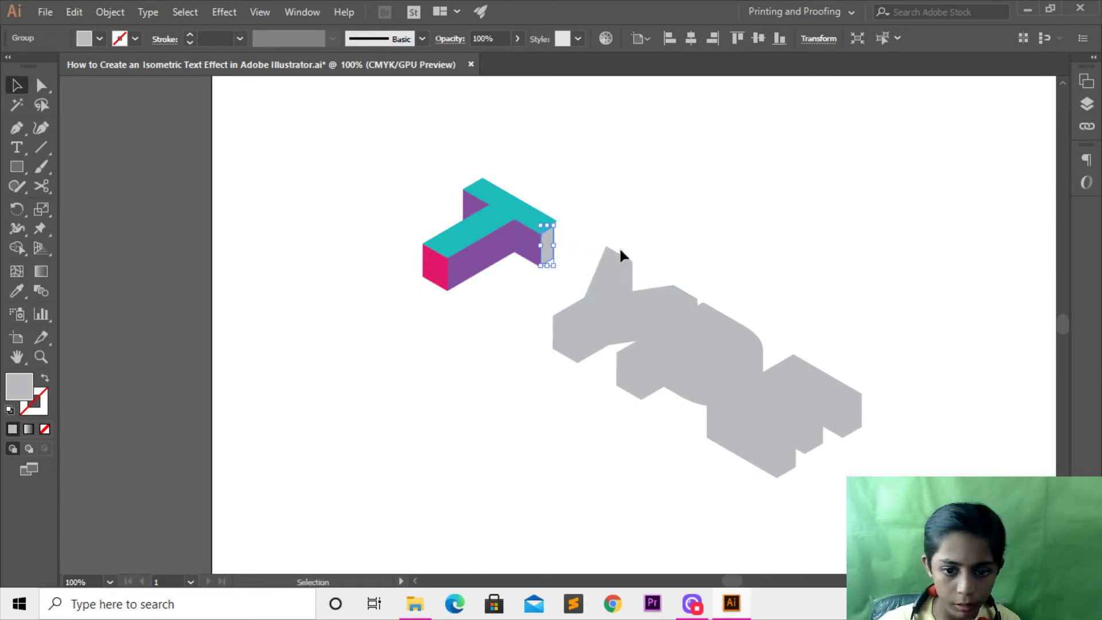
left_click(574, 256)
left_click(550, 247)
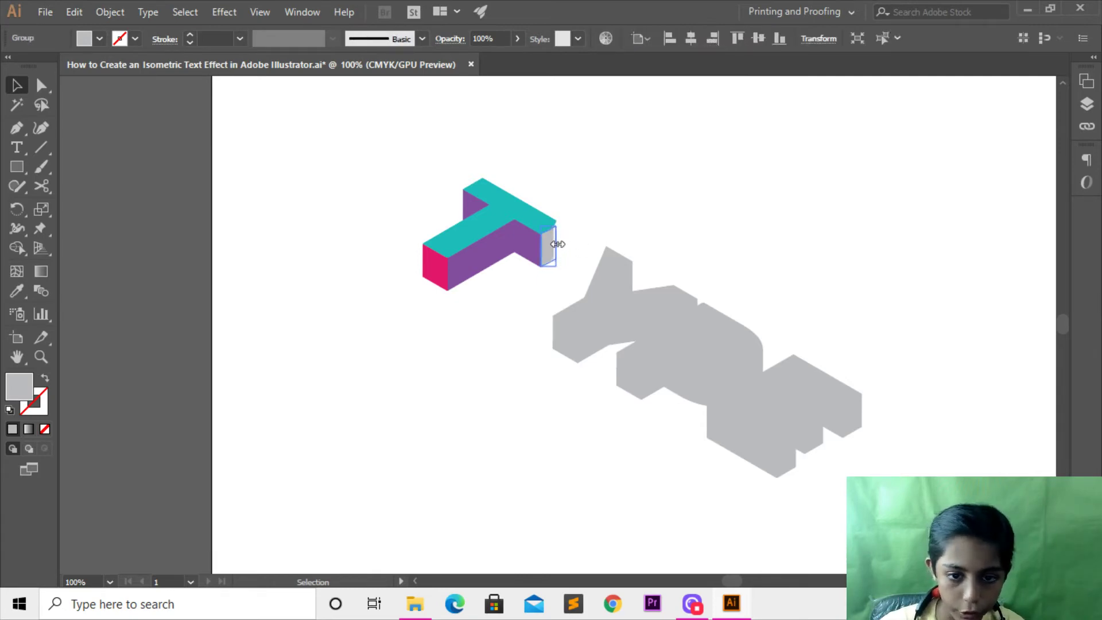
left_click(575, 250)
Nudge the grey end piece flush to the purple side and pull its top corner up to the teal tip.
left_click(550, 241)
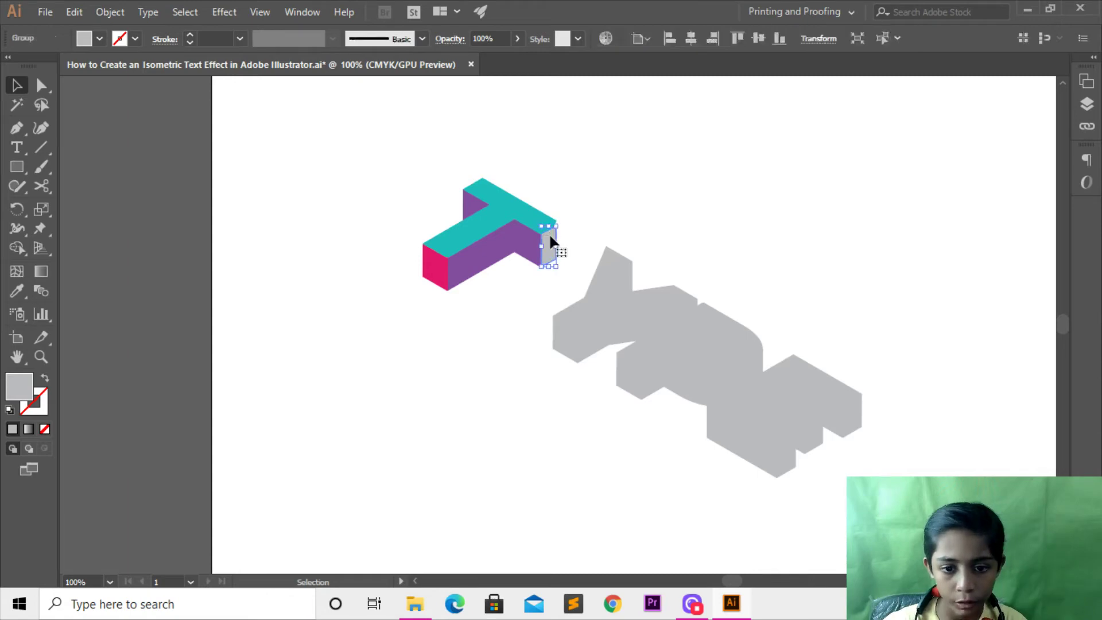
key("ctrl+plus")
key("ctrl+plus")
key("ctrl+plus")
key("ctrl+plus")
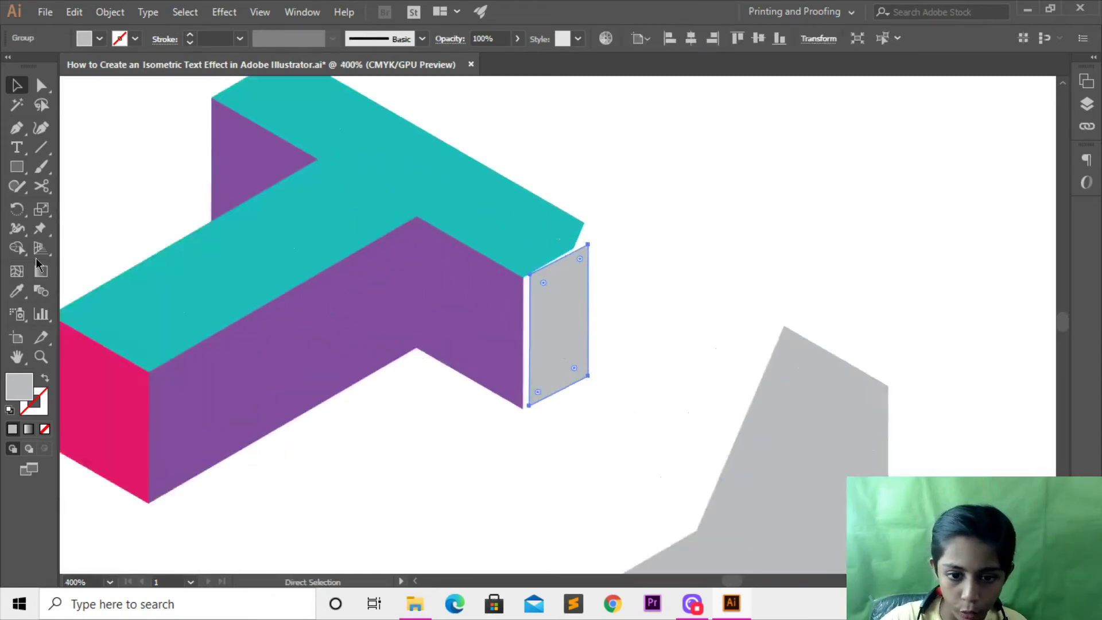
key("ctrl+plus")
key("Left")
key("Left")
key("Left")
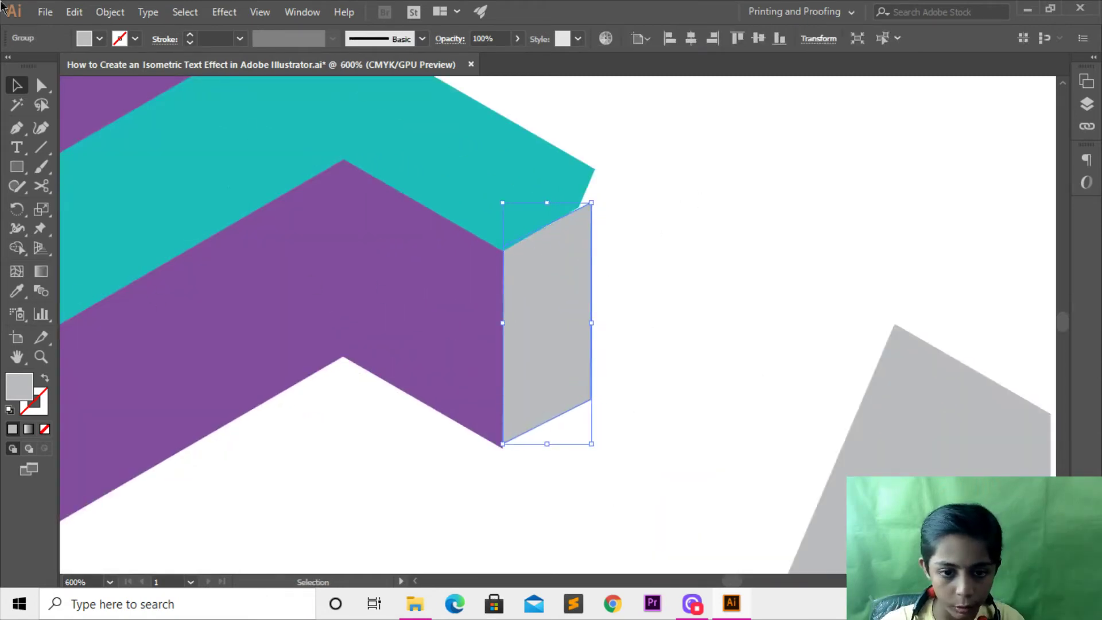
left_click(40, 127)
left_click_drag(591, 204, 594, 169)
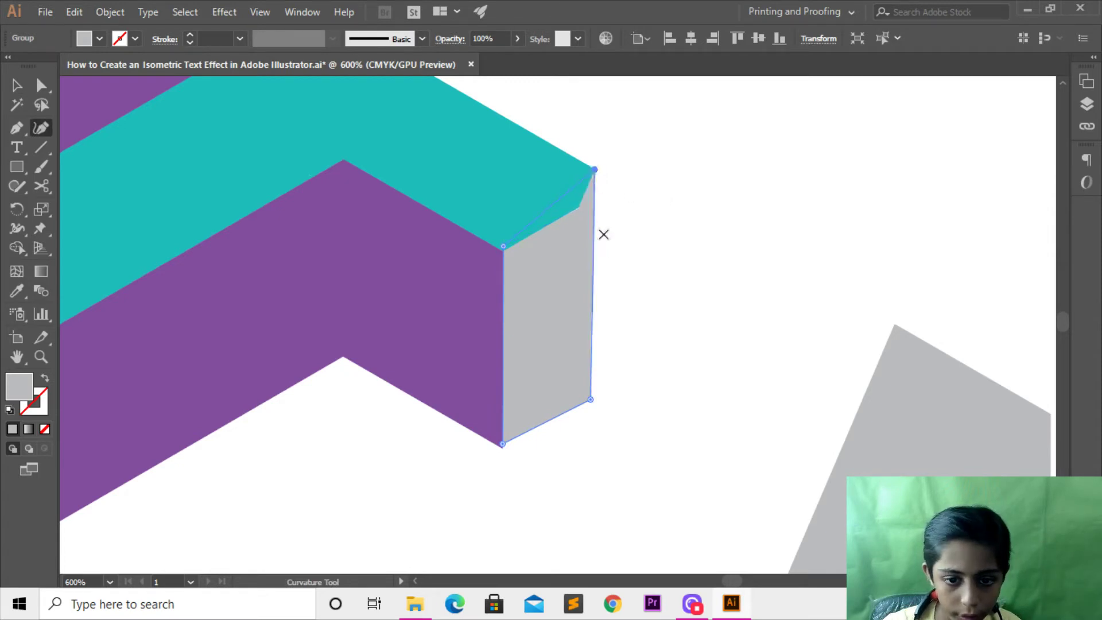
key("v")
left_click(696, 290)
key("ctrl+minus")
key("ctrl+minus")
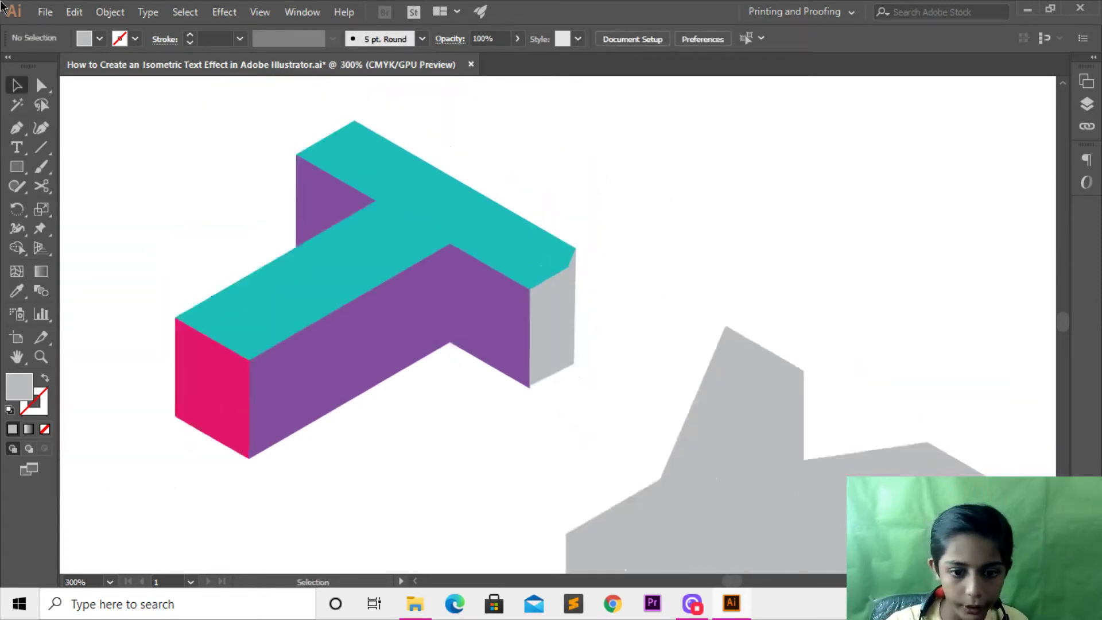
key("ctrl+minus")
key("ctrl+minus")
key("ctrl+minus")
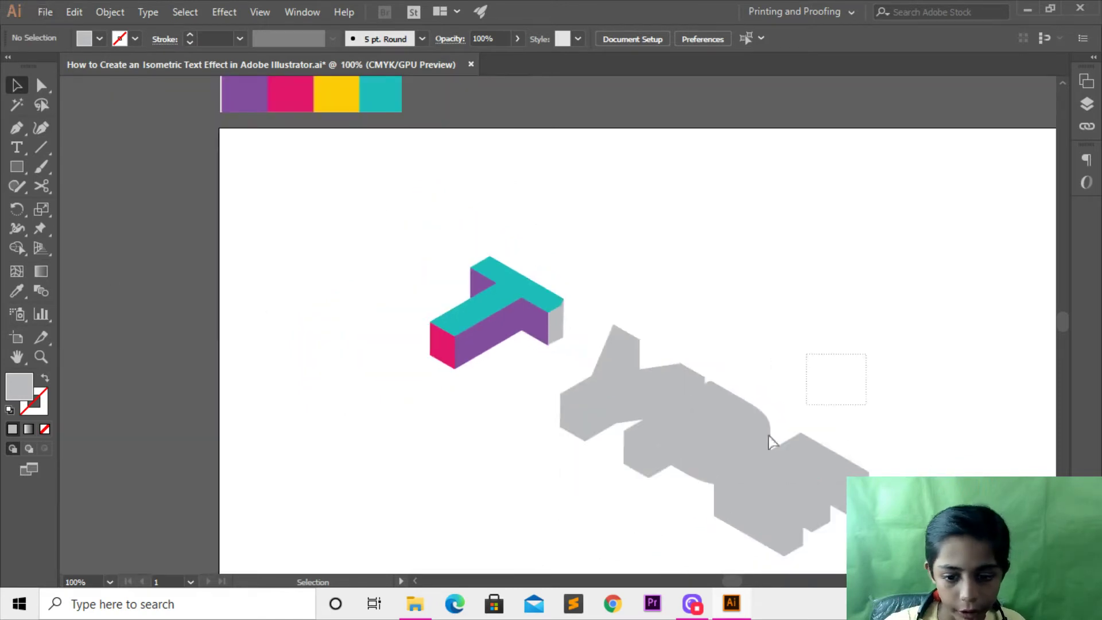
Select the Y's small front face and eyedrop the T's pink onto it.
left_click(769, 442)
mouse_move(610, 386)
left_mouse_down()
mouse_move(585, 396)
mouse_move(583, 385)
left_mouse_up()
left_click(546, 421)
key("a")
key("ctrl+a")
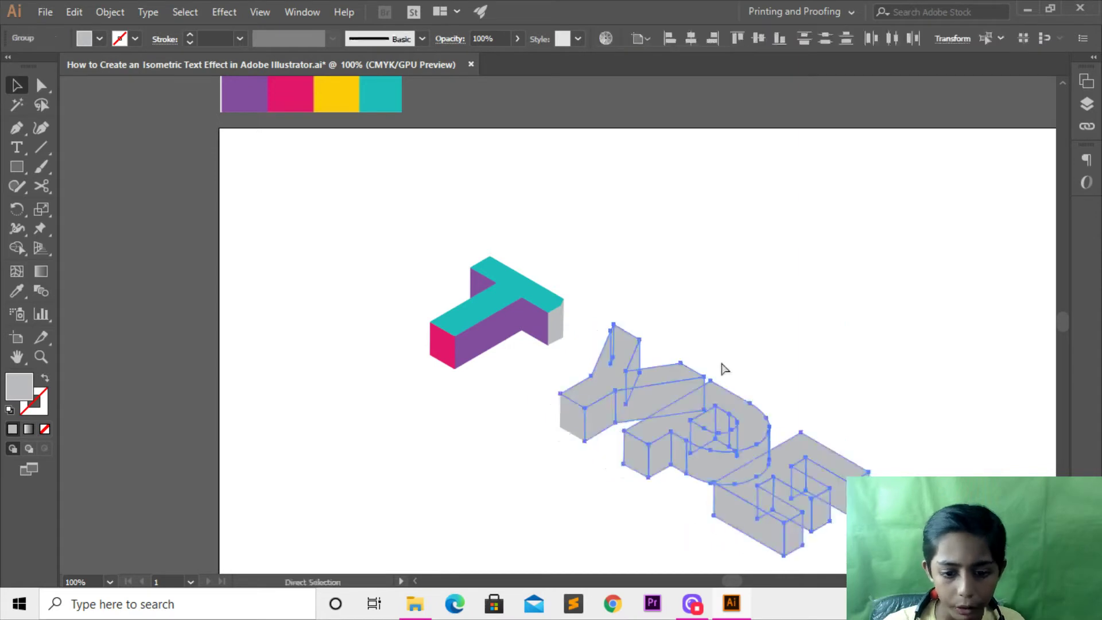
key("v")
left_click(539, 428)
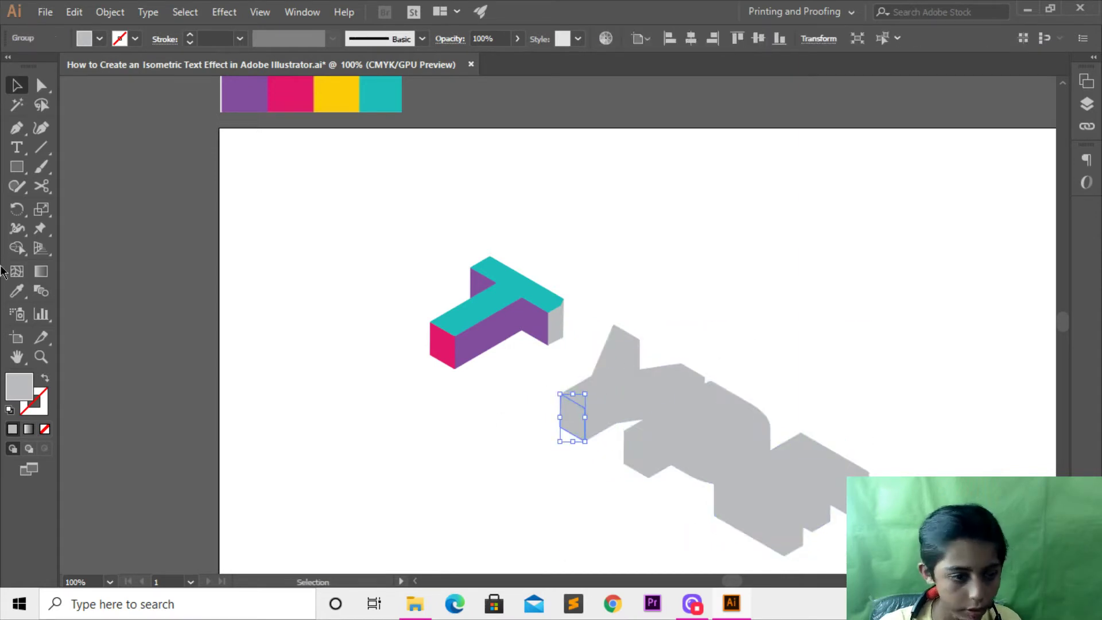
left_click(17, 291)
left_click(439, 350)
Give the Y's top face and a thin side face the T's teal.
key("v")
left_click(523, 376)
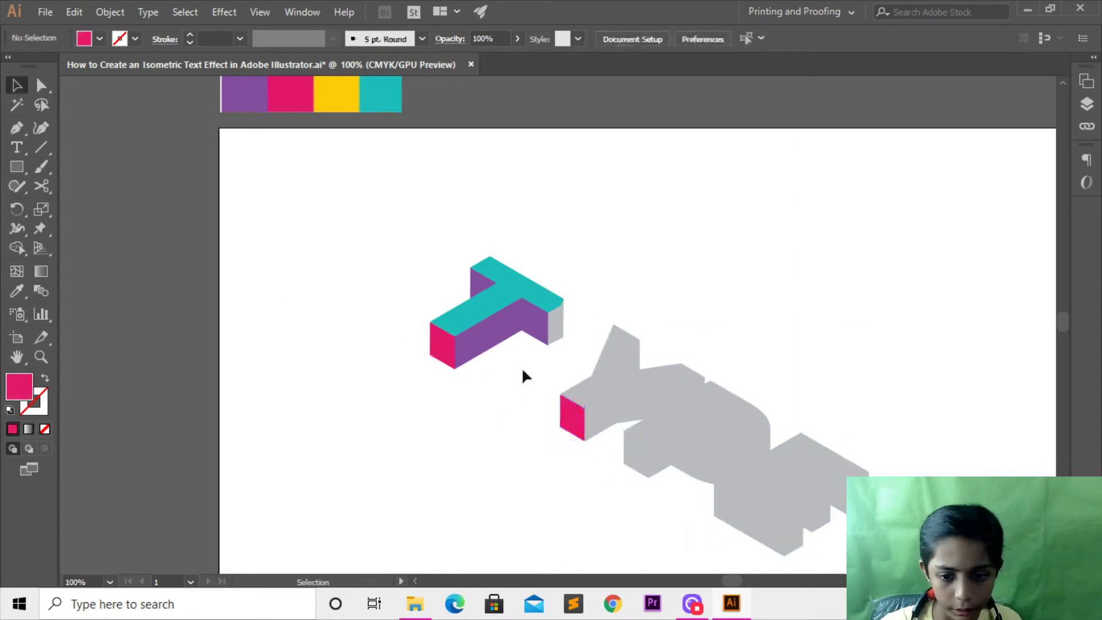
left_click(619, 382)
left_click(16, 291)
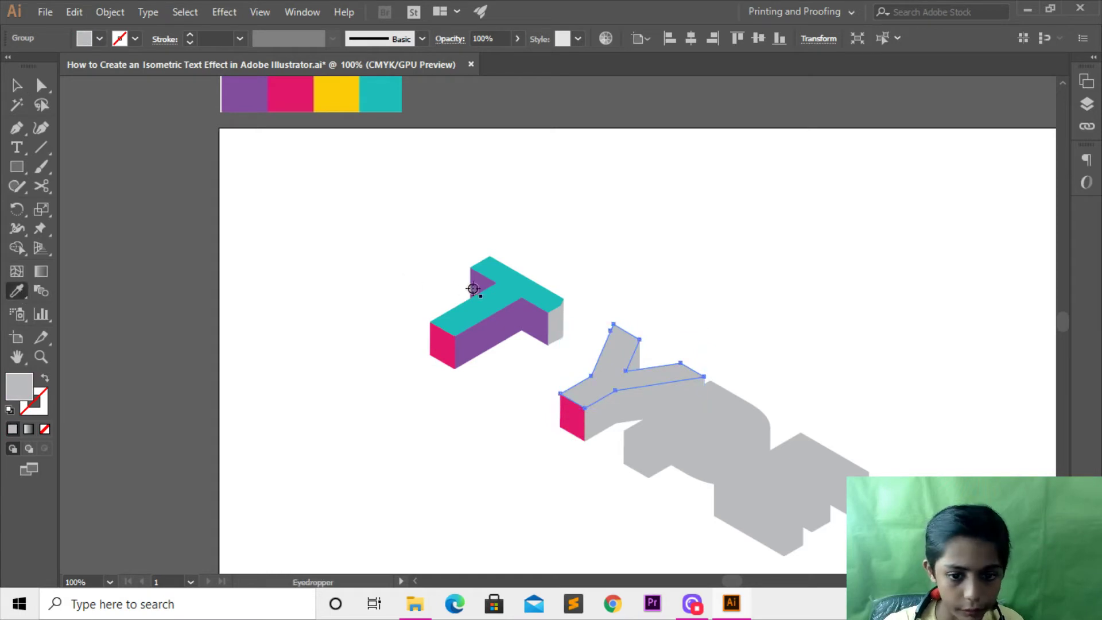
left_click(504, 304)
key("v")
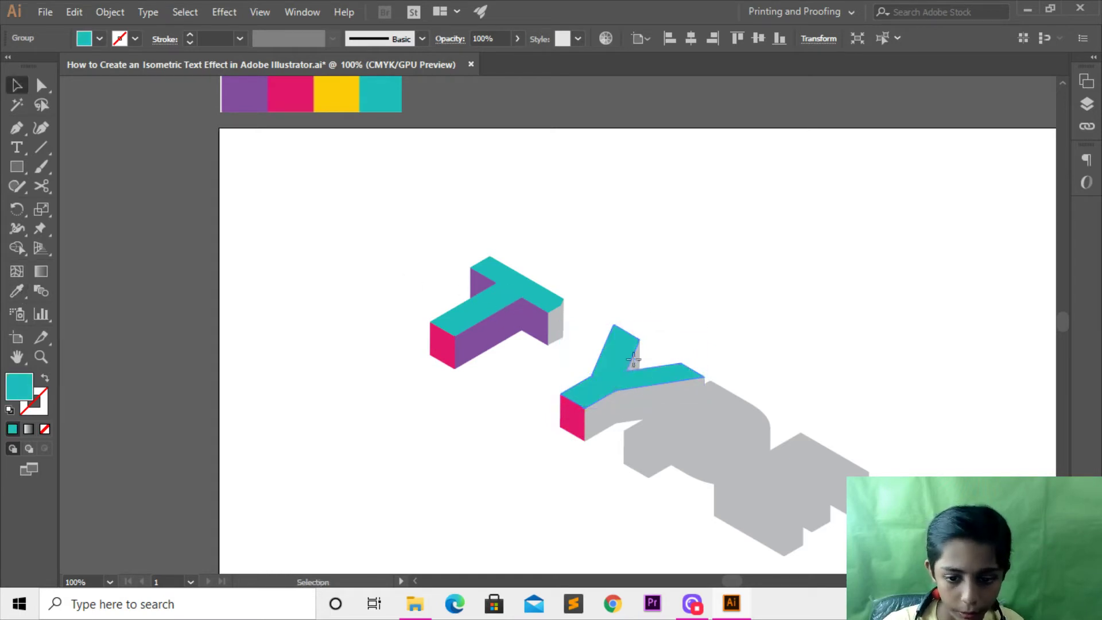
left_click(614, 359)
left_click(636, 359)
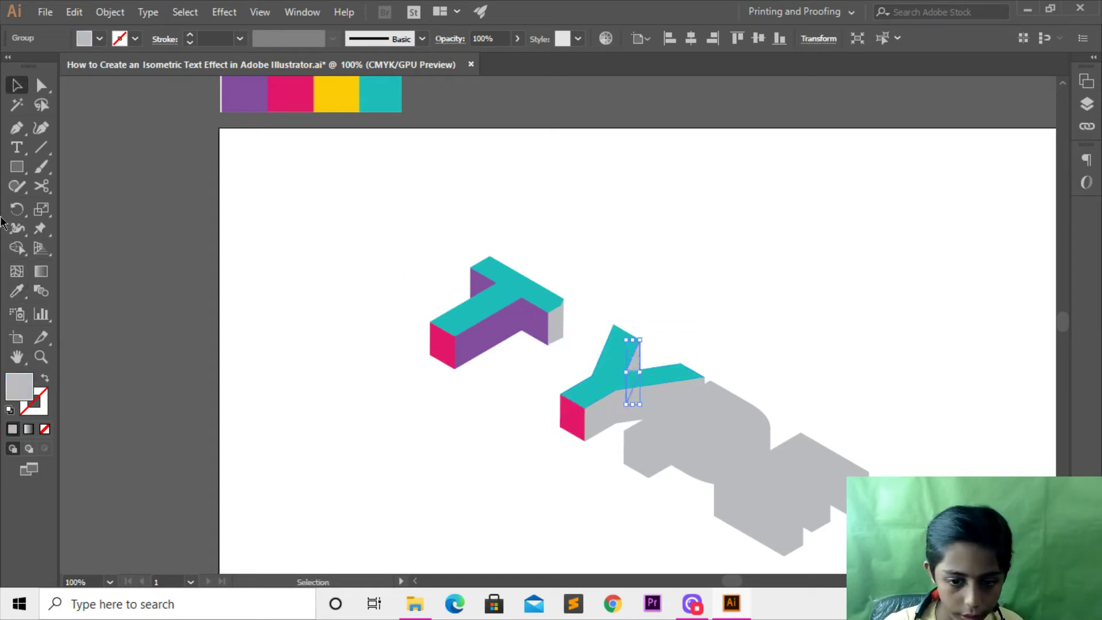
left_click(17, 291)
left_click(537, 288)
key("v")
Eyedrop the T's purple onto the Y's long side face and its small face.
left_click(822, 312)
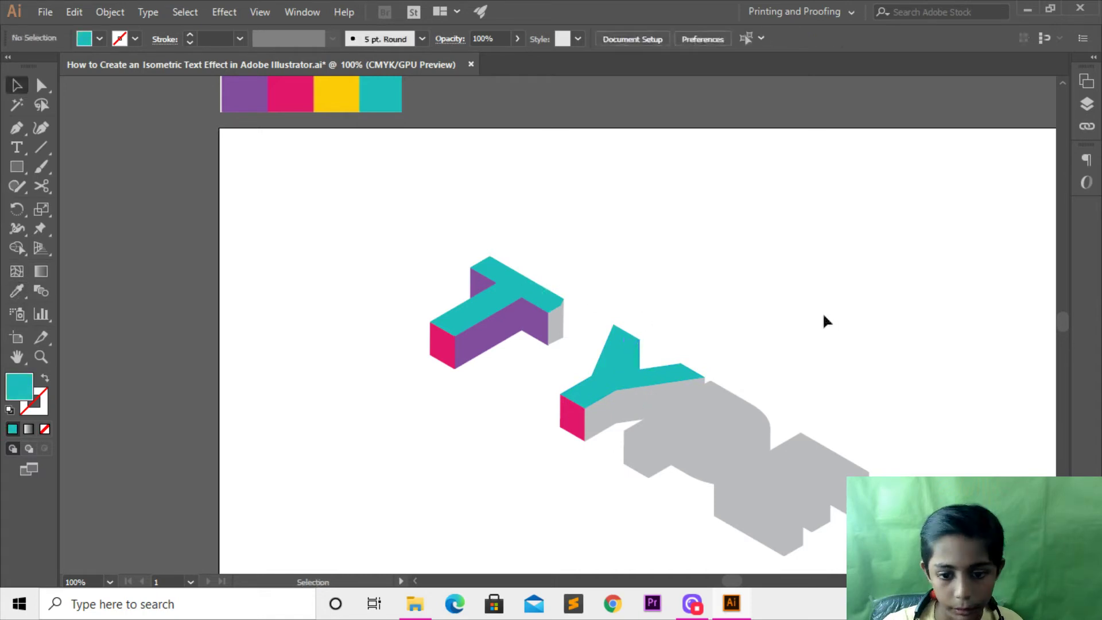
left_click(635, 405)
left_click(16, 291)
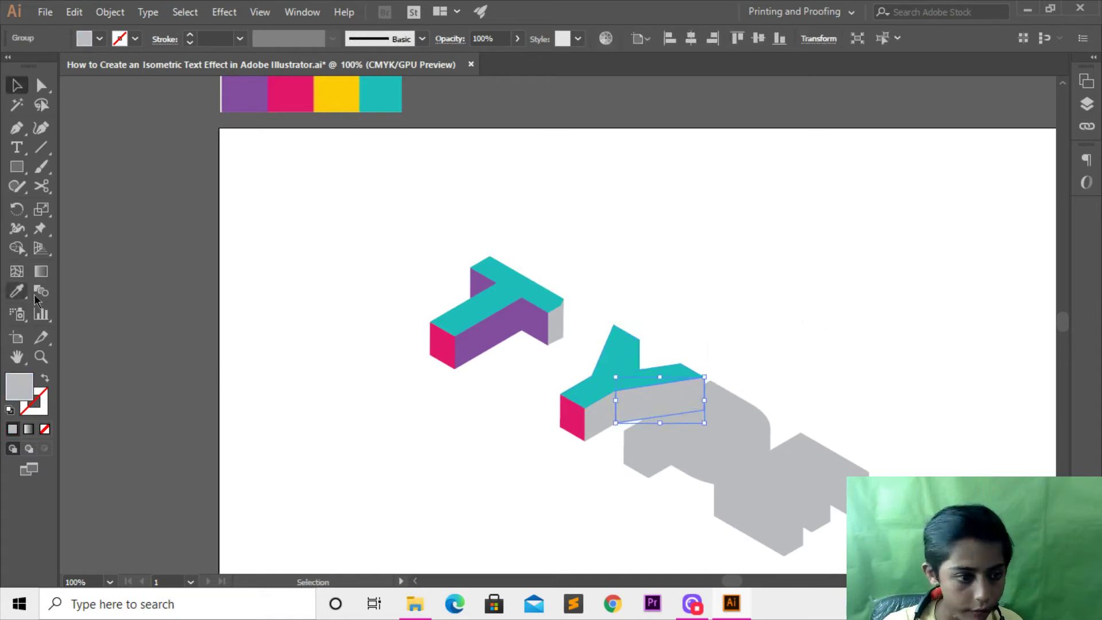
left_click(495, 326)
key("v")
left_click(709, 290)
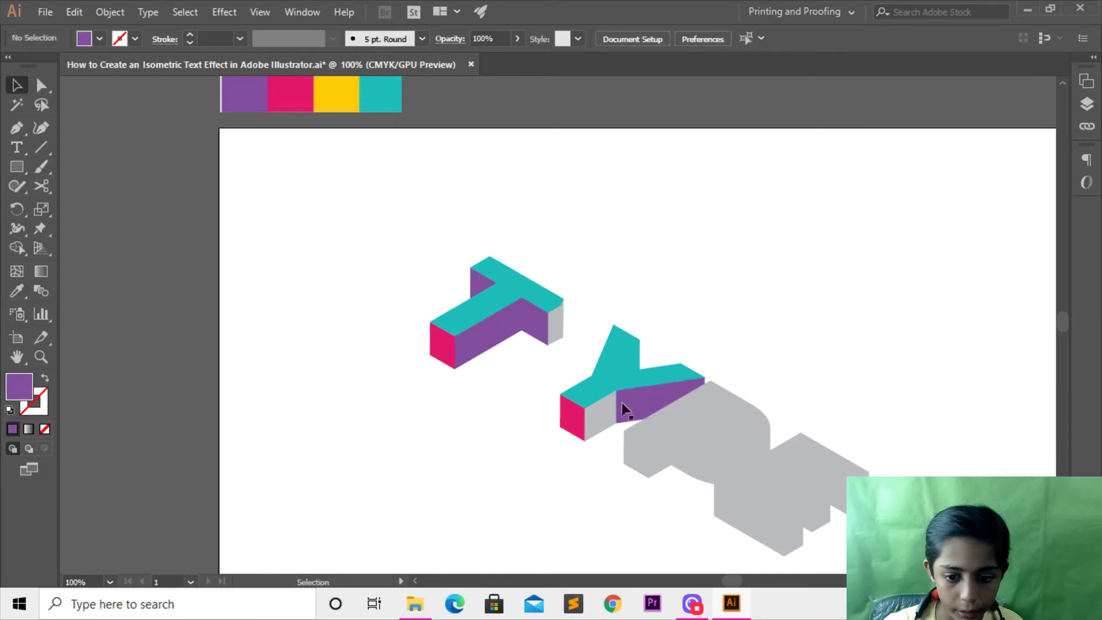
left_click(587, 421)
left_click(17, 291)
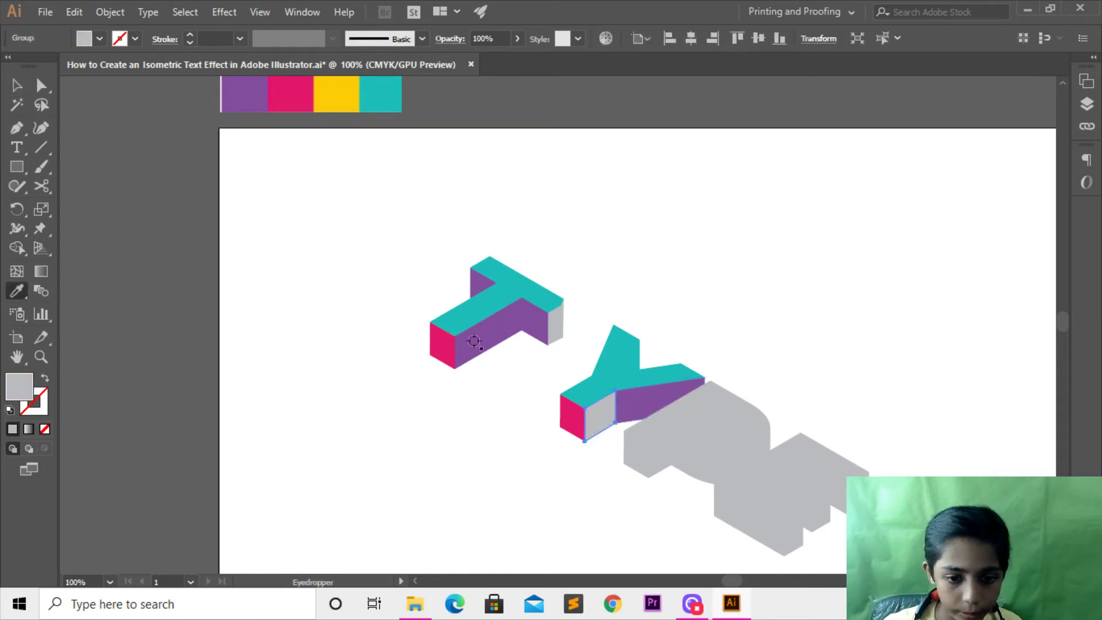
left_click(497, 341)
key("v")
Colour the T's grey end face purple.
left_click(556, 324)
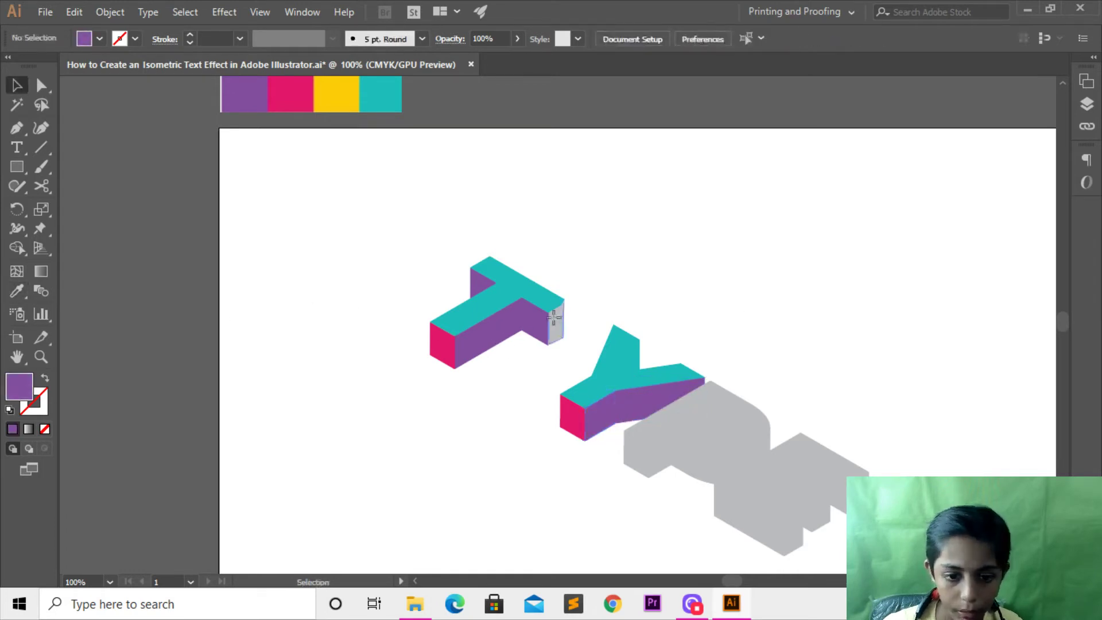
left_click(17, 291)
left_click(527, 315)
key("v")
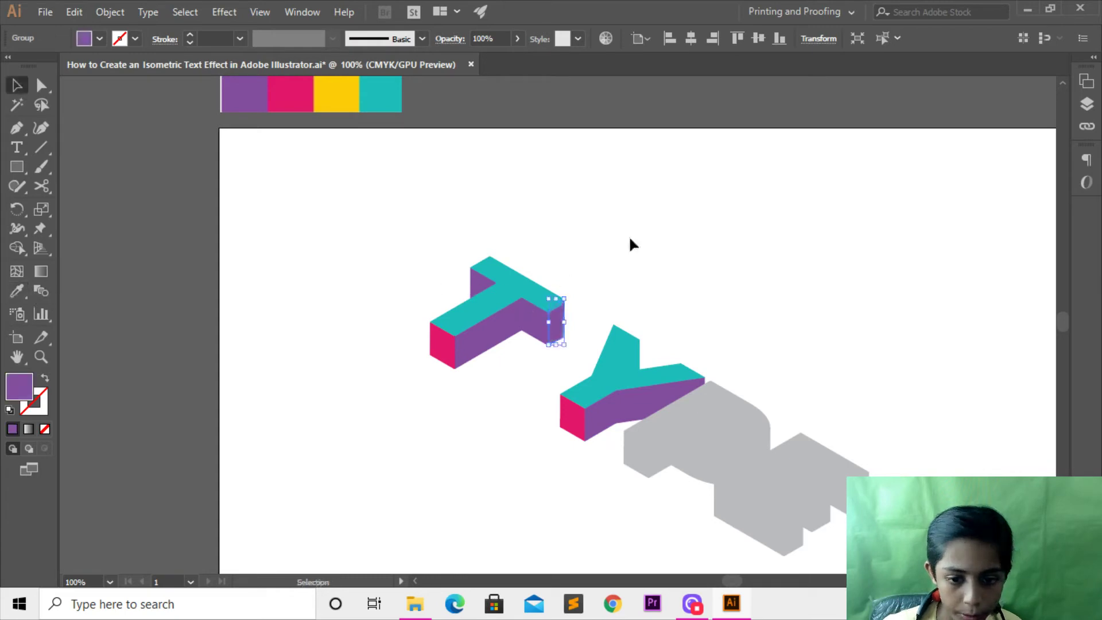
left_click(628, 235)
Move the E down-right, away from the P, and shift the P right along the word.
scroll(596, 344, "down", 2)
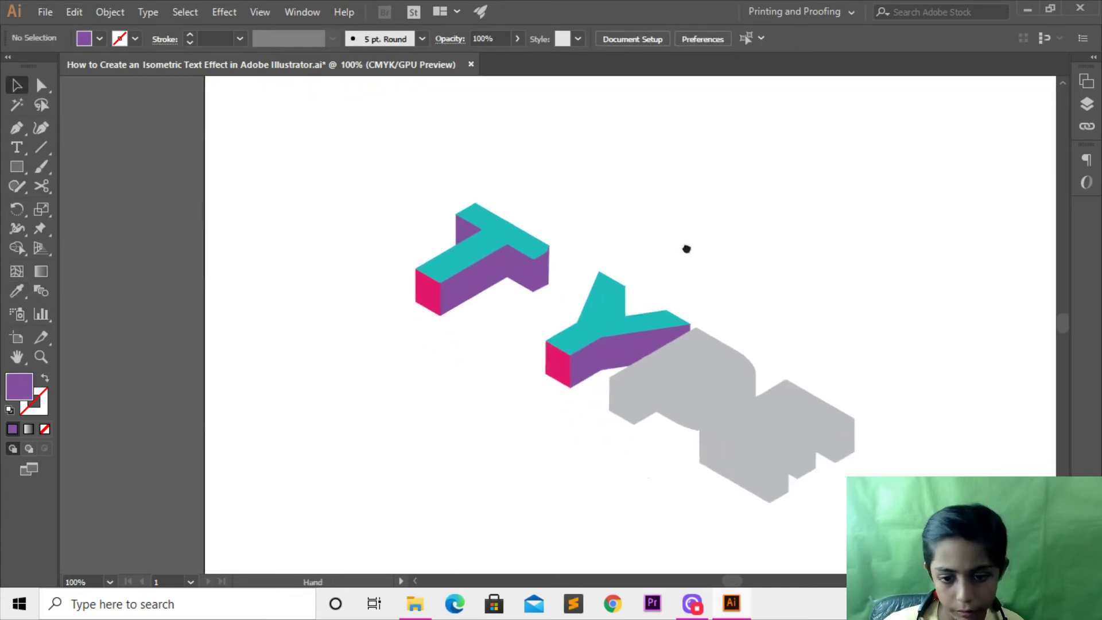
left_click(620, 339)
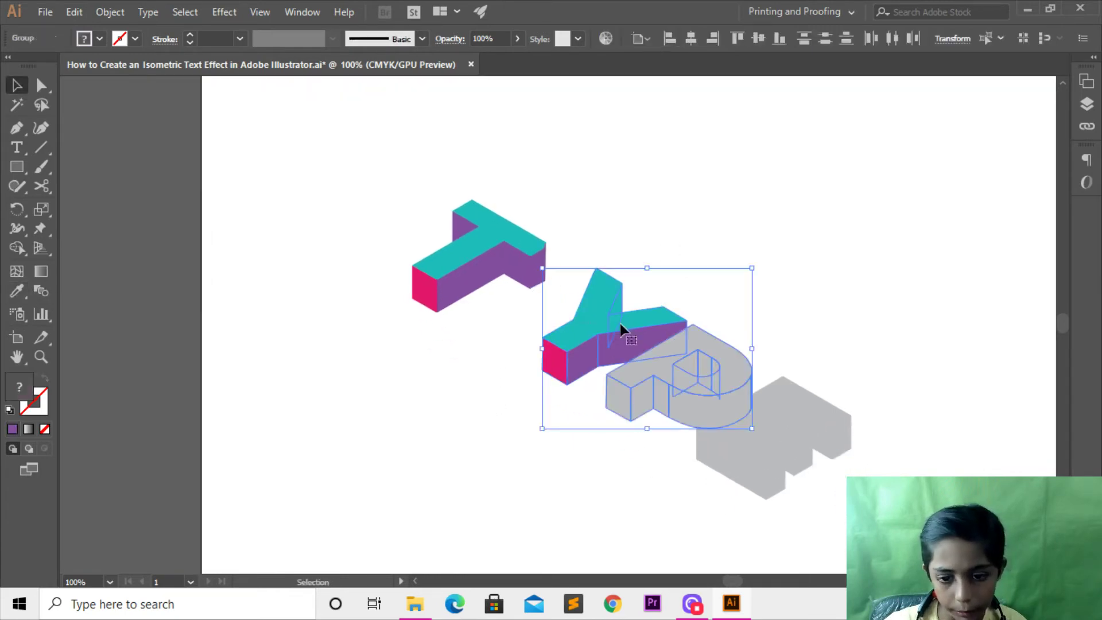
left_click(559, 316)
left_click(791, 458)
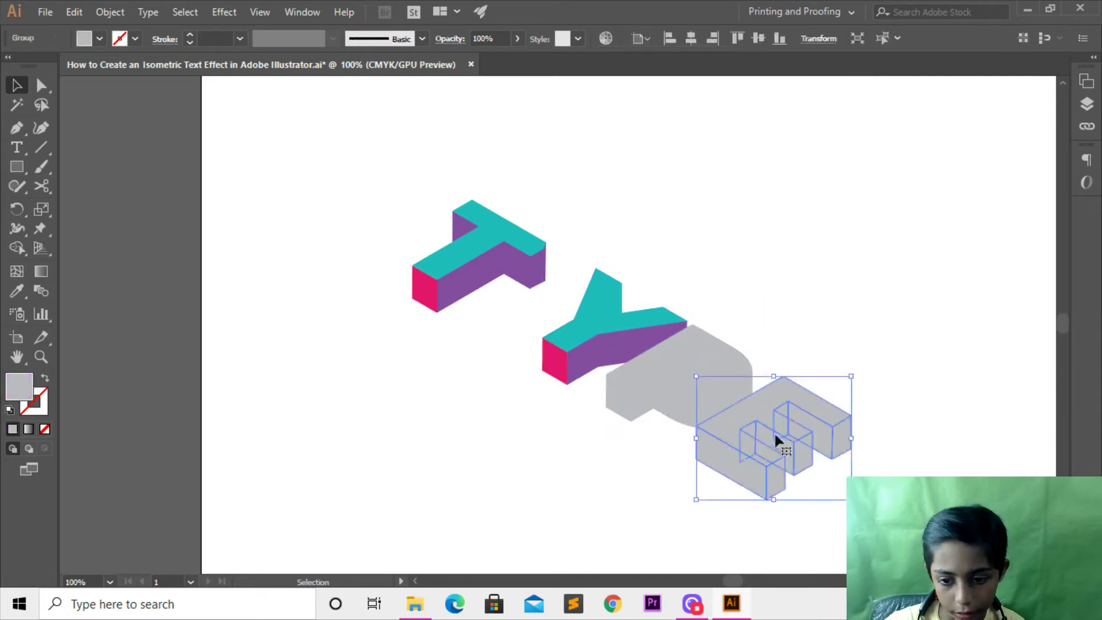
left_click_drag(775, 438, 828, 463)
left_click(853, 356)
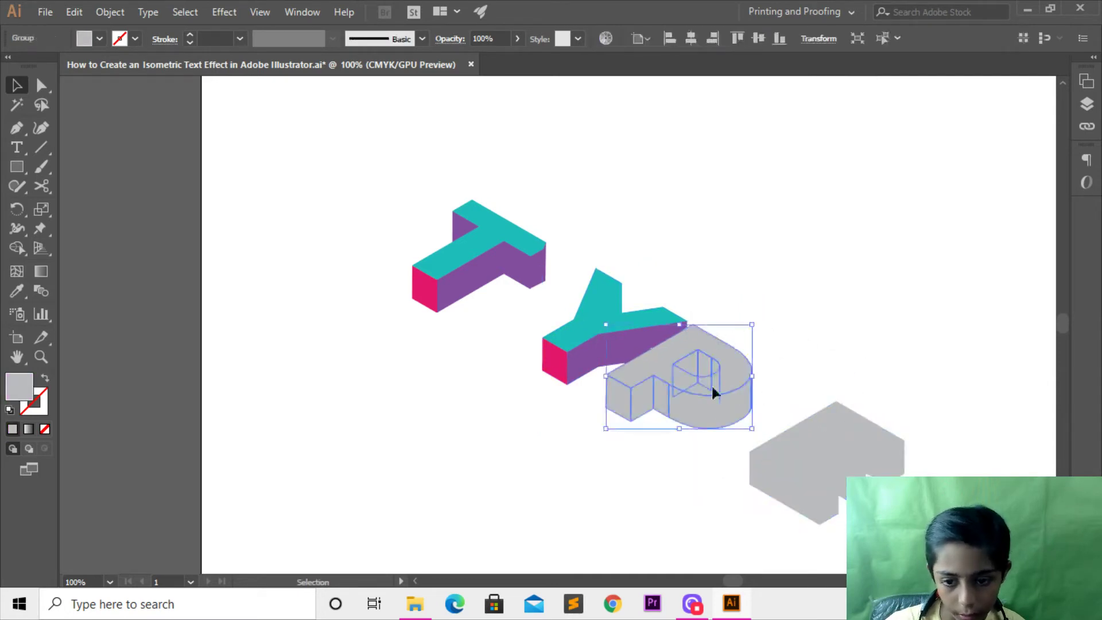
mouse_move(711, 383)
left_mouse_down()
mouse_move(738, 397)
mouse_move(728, 387)
left_mouse_up()
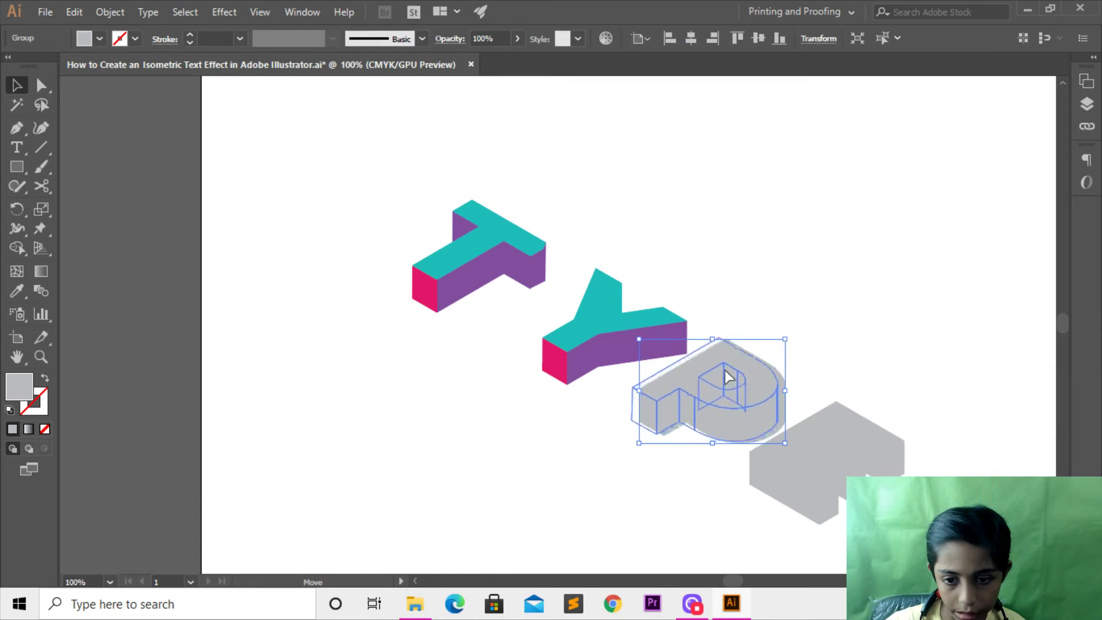
left_click(777, 281)
left_click_drag(789, 295, 750, 223)
Ungroup the E and give its front faces the T's pink with the Eyedropper.
left_click(792, 396)
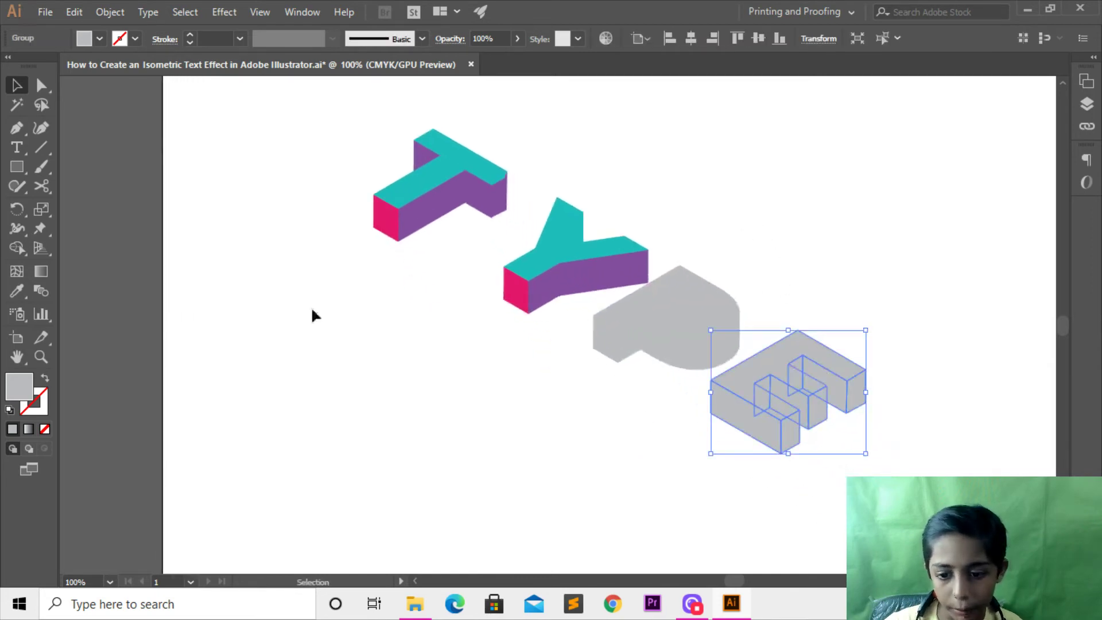
left_click(314, 310)
left_click(718, 391)
right_click(718, 392)
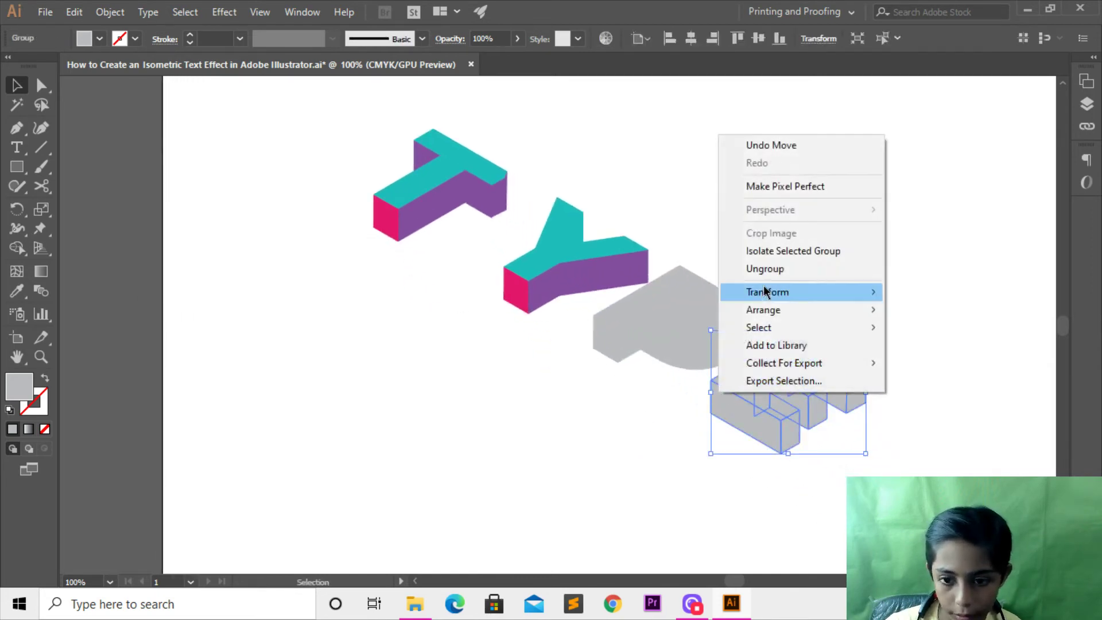
left_click(765, 270)
left_click(797, 422)
left_click(752, 418)
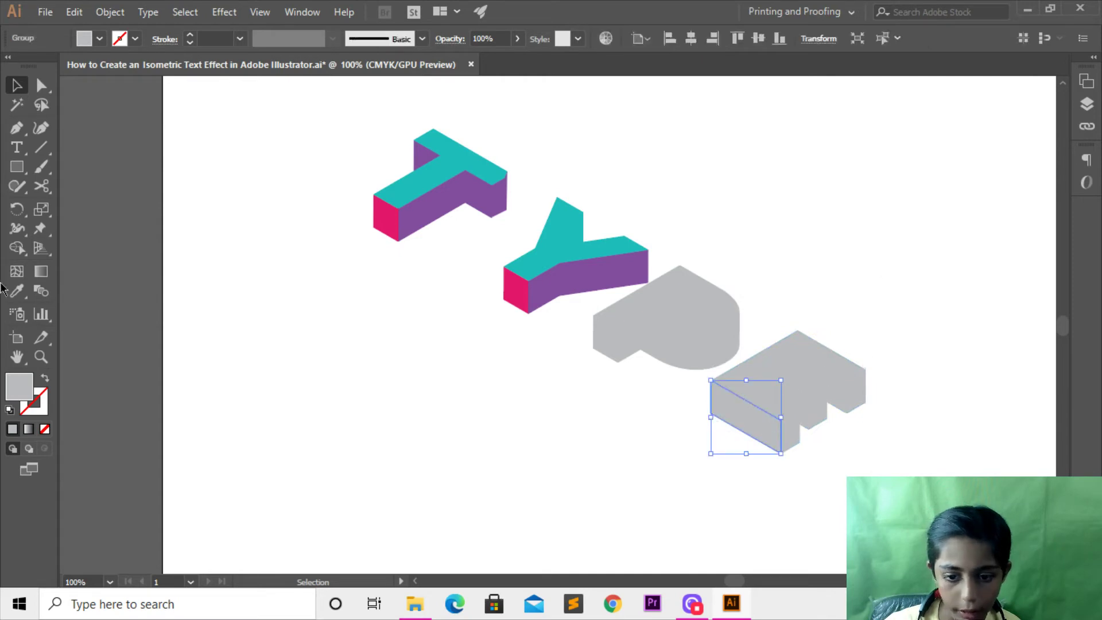
key("i")
left_click(369, 230)
key("v")
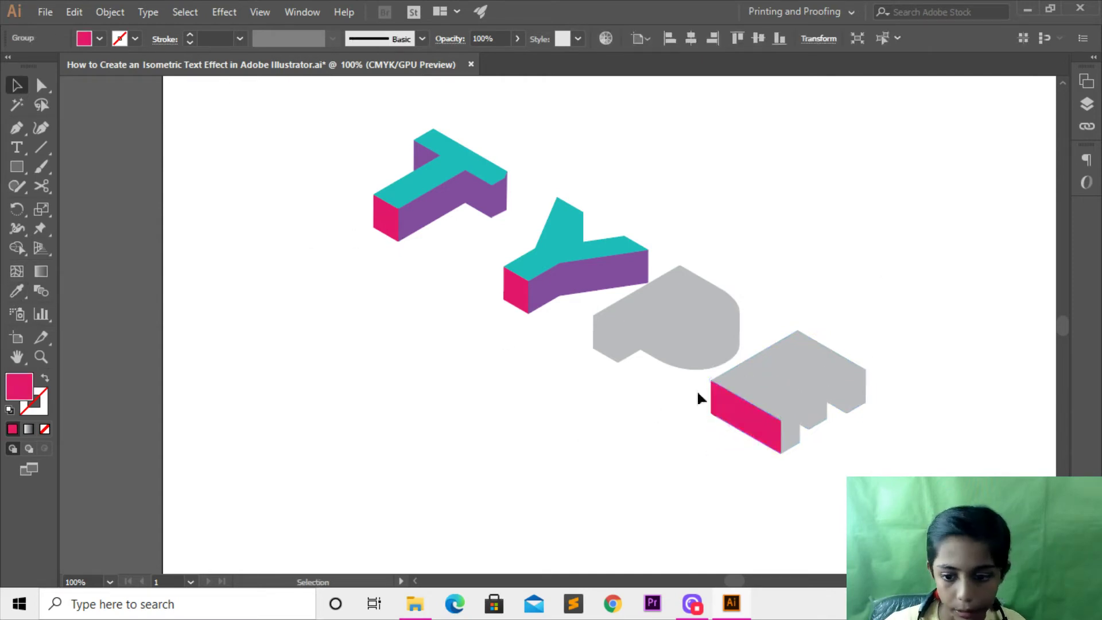
Give the E's grey top face the Y's teal.
left_click(745, 374)
left_click_drag(745, 374, 653, 390)
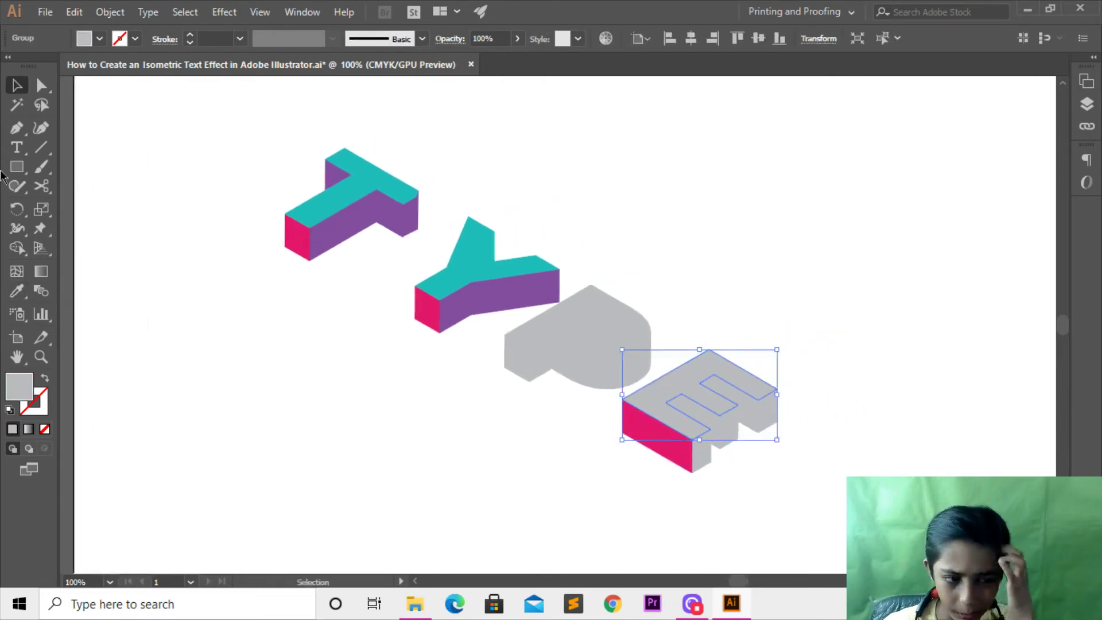
left_click(479, 252)
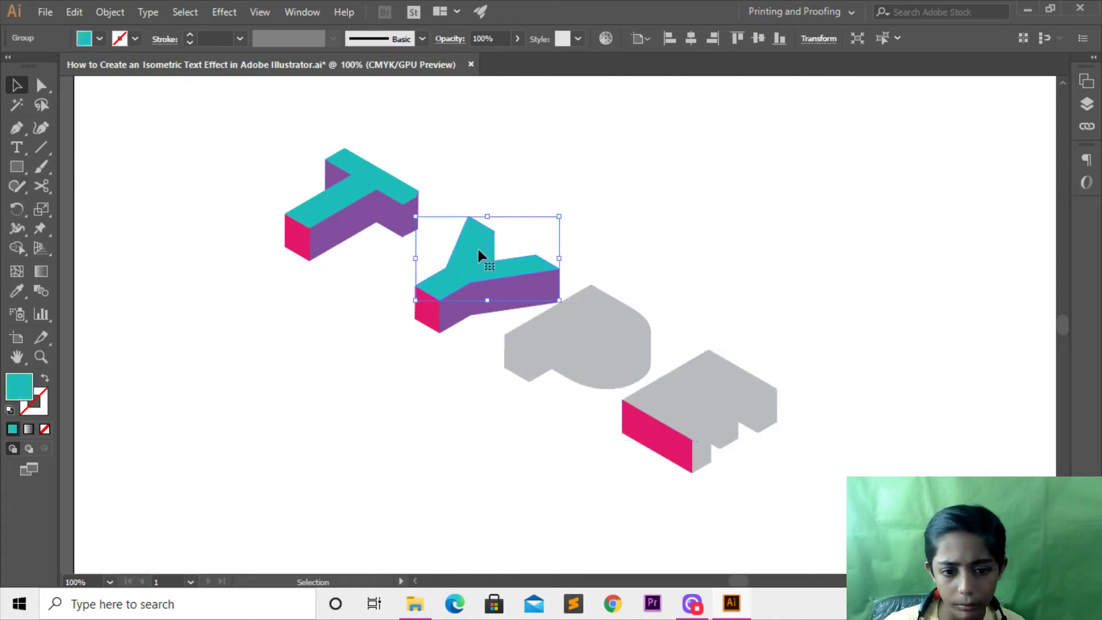
left_click(713, 370)
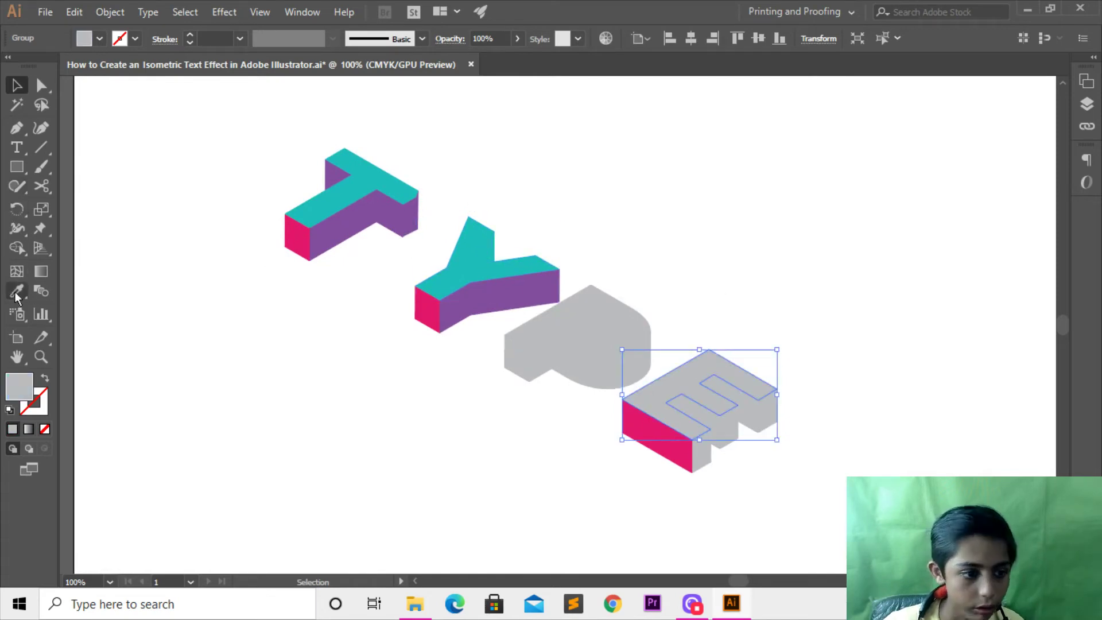
key("i")
left_click(475, 238)
key("v")
Cut the Y's teal top face, paste it back in front, and inspect the Y and P.
key("ctrl+shift+a")
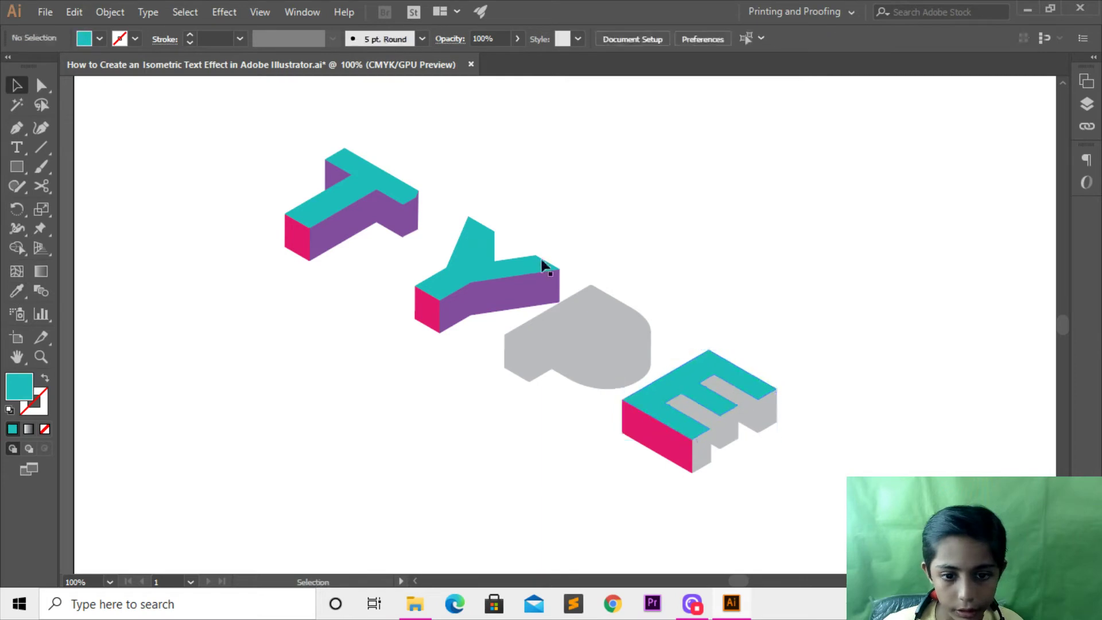
left_click(484, 250)
key("ctrl+x")
key("ctrl+f")
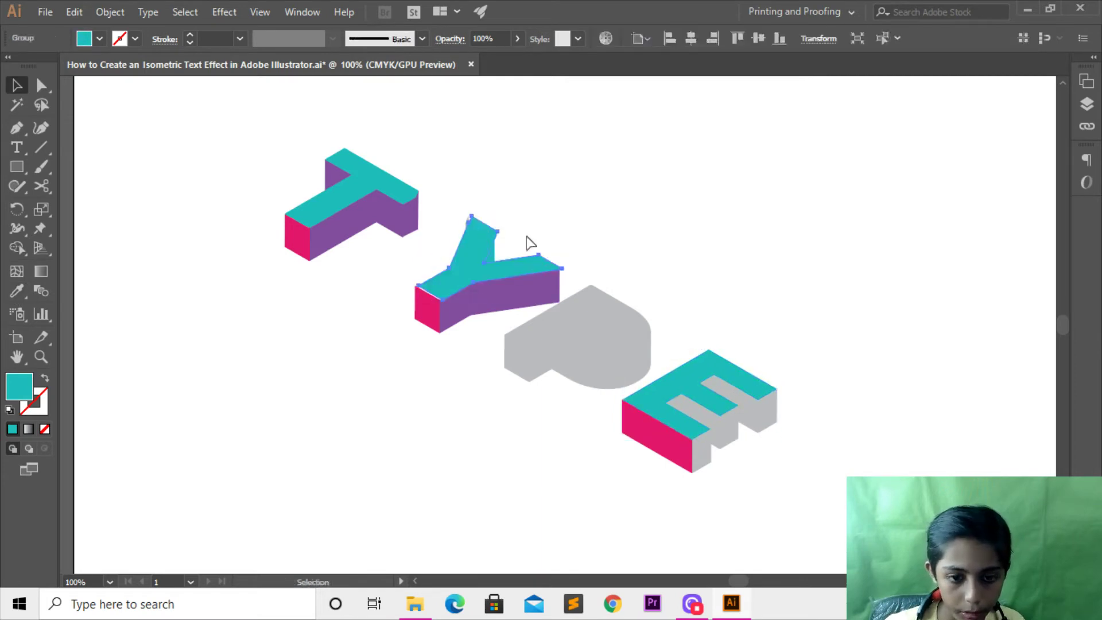
key("ctrl+shift+a")
left_click(490, 253)
key("a")
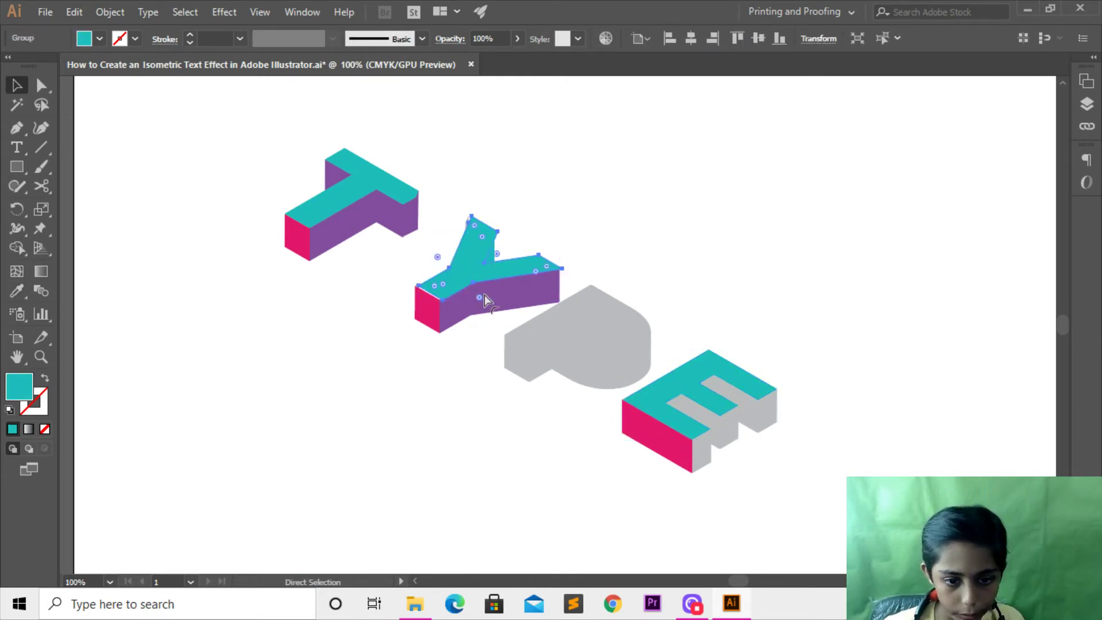
key("v")
left_click(506, 374)
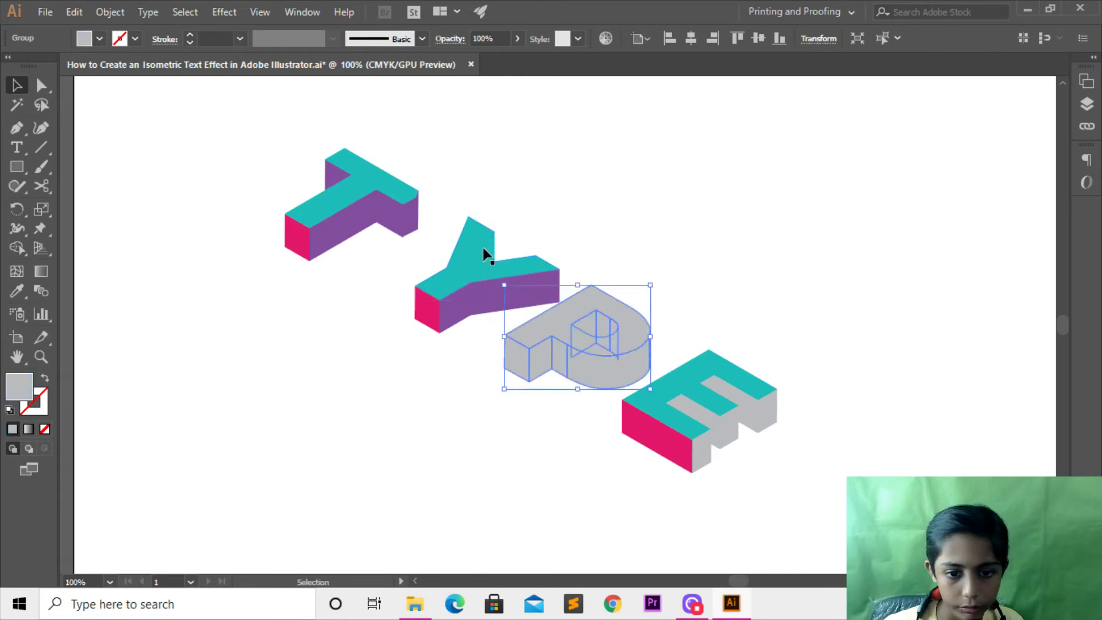
key("ctrl+shift+a")
scroll(573, 232, "right", 1)
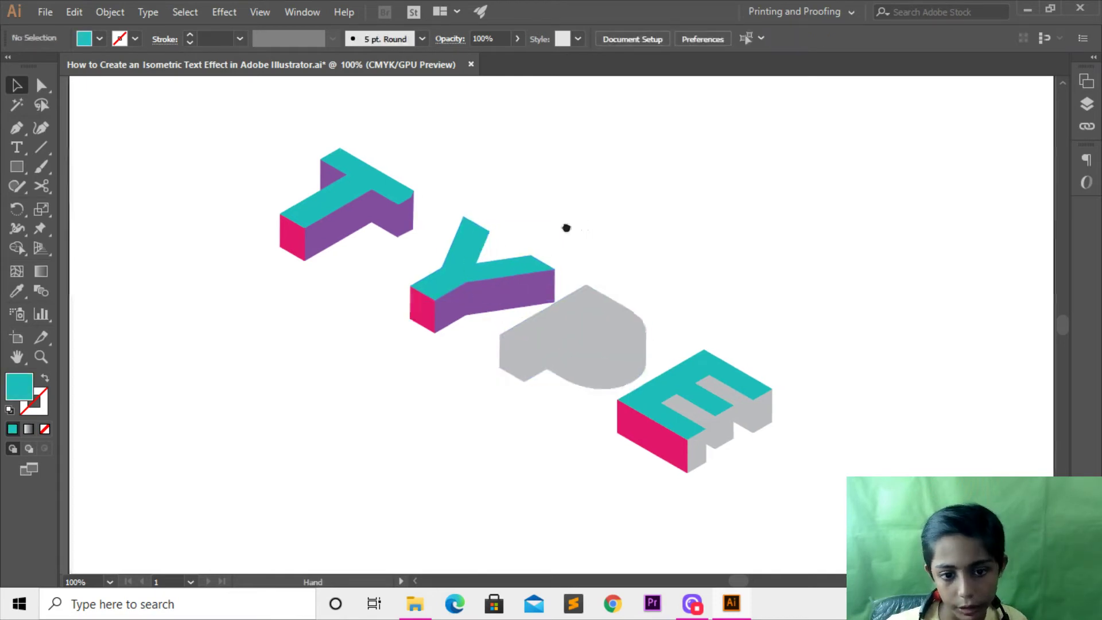
Give two grey inner pieces of the E the T's pink.
left_click(713, 422)
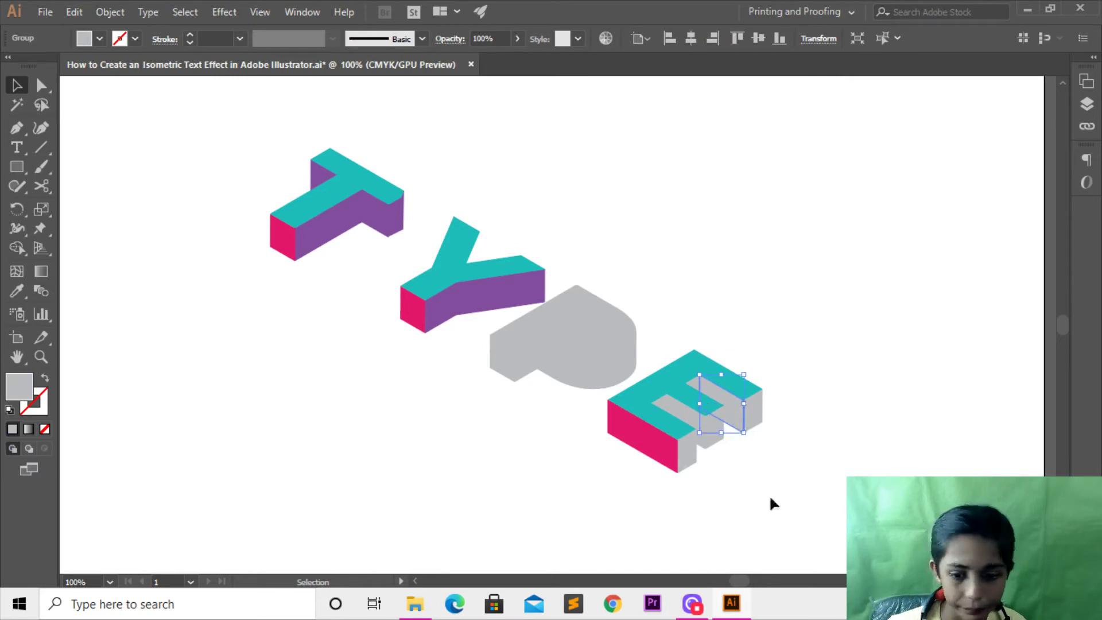
left_click(692, 433, "shift")
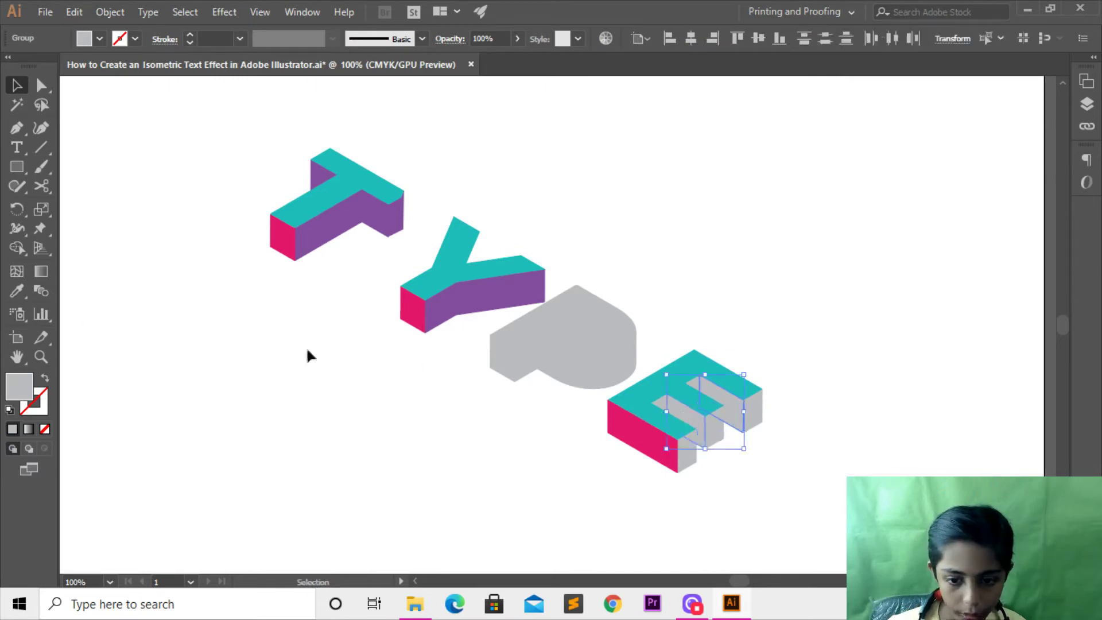
left_click(18, 292)
left_click(275, 233)
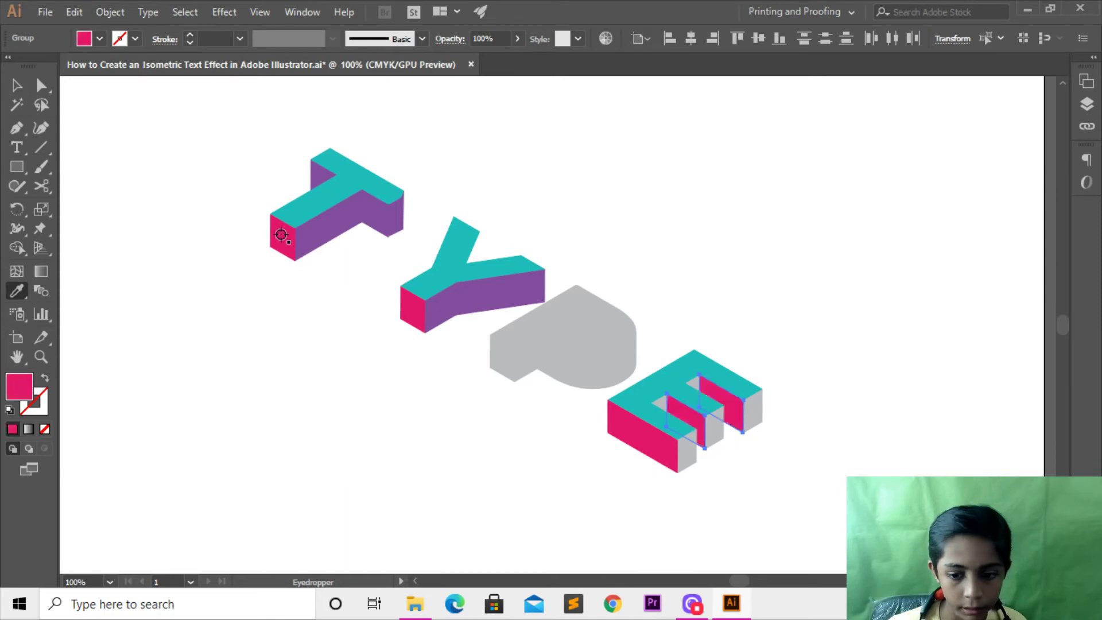
key("v")
left_click(803, 229)
Give a face inside the E purple sampled from the artwork.
left_click(665, 411)
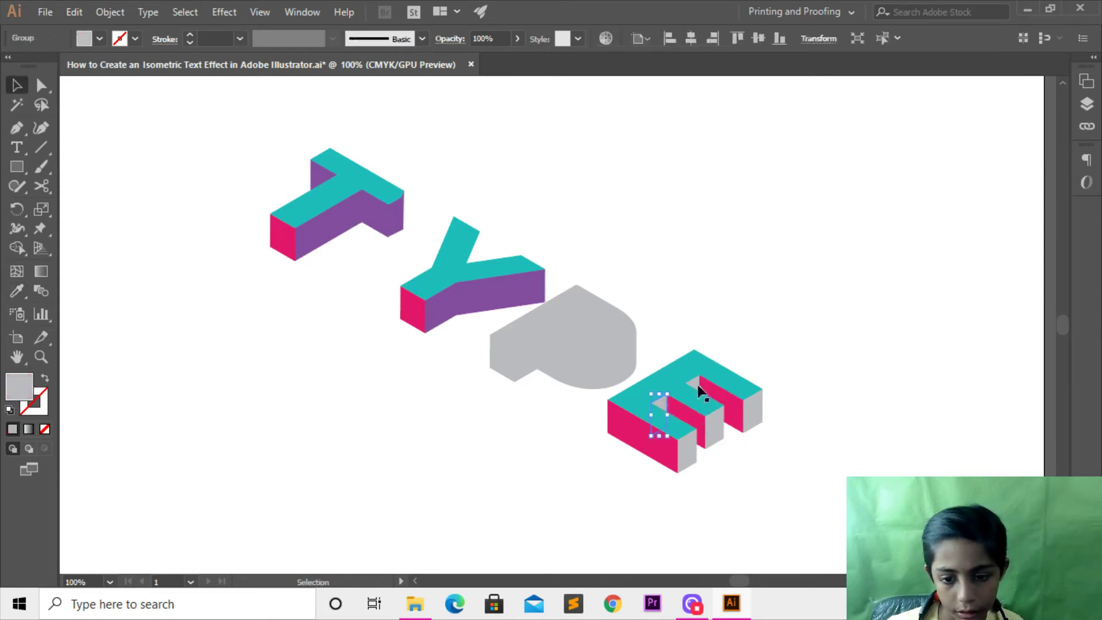
left_click(696, 386, "shift")
left_click(691, 272)
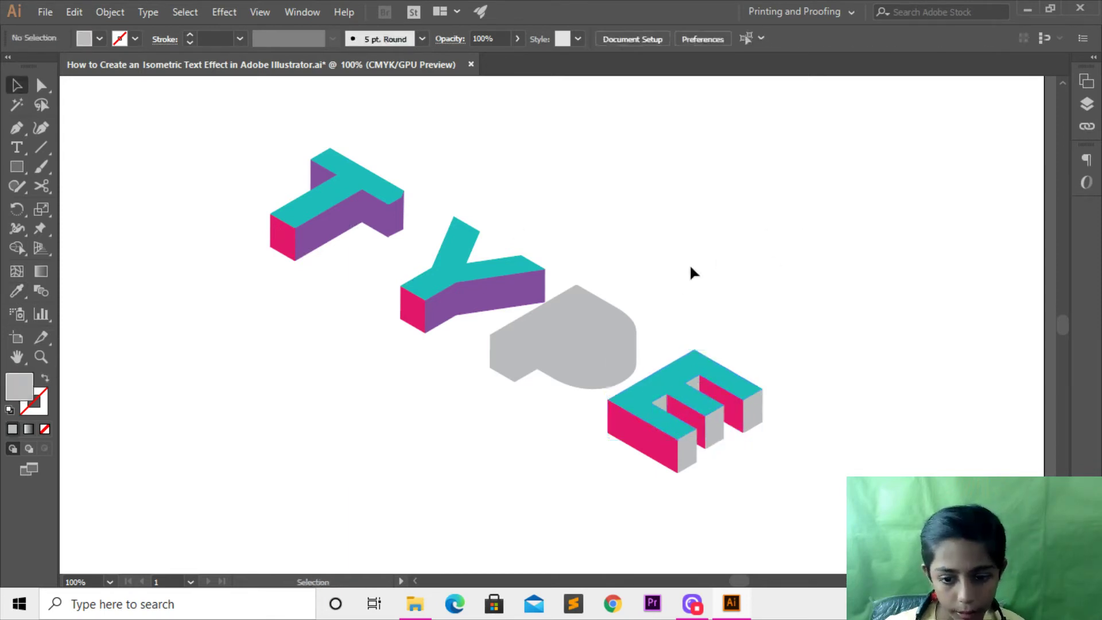
left_click(657, 403)
left_click(17, 291)
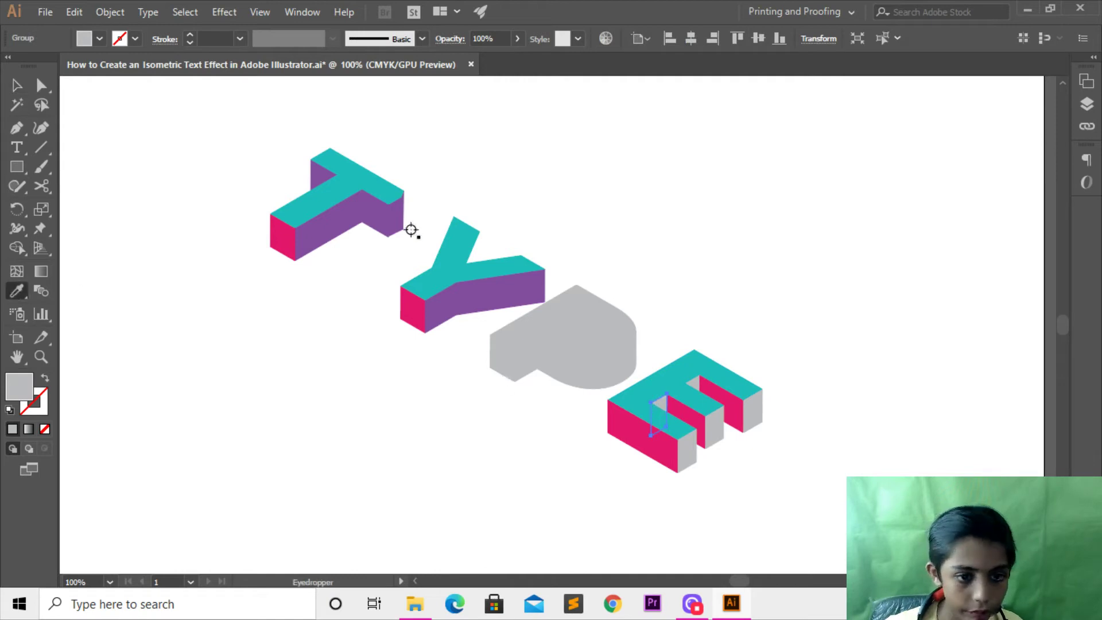
left_click(381, 219)
key("v")
Recolour another small grey E piece with the Y's purple.
left_click(689, 355)
left_click(699, 392)
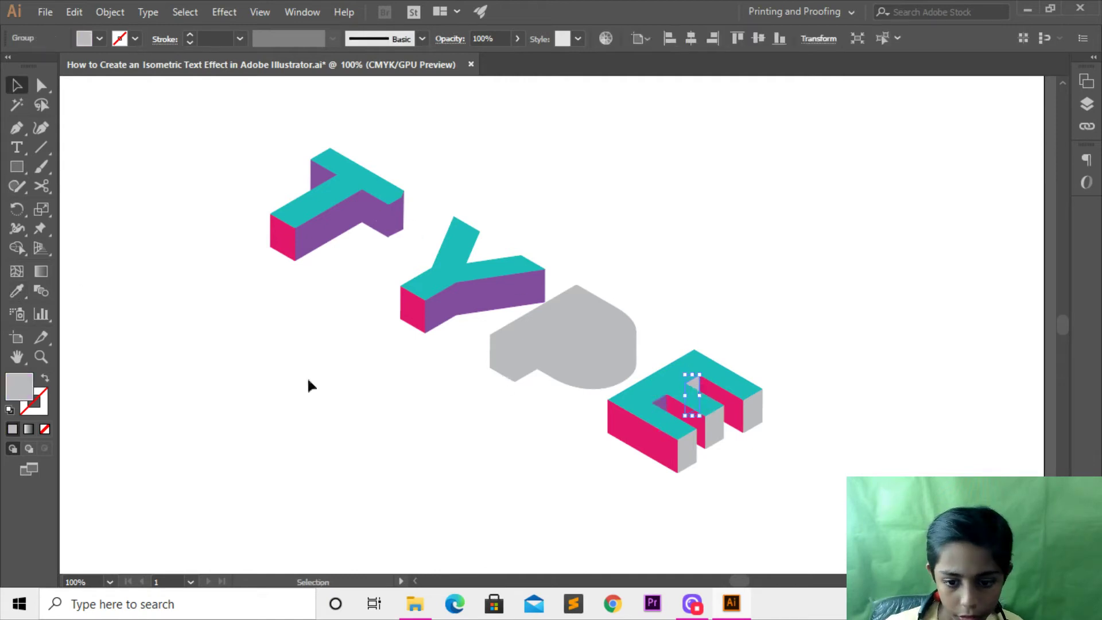
left_click(17, 291)
left_click(487, 298)
key("v")
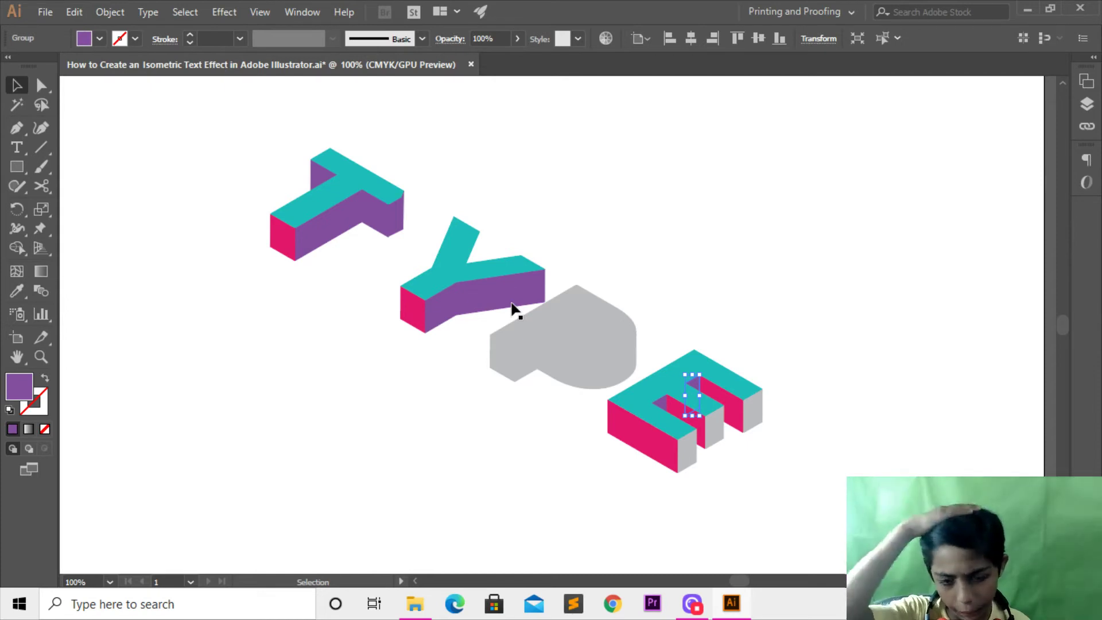
Give the E's three grey side faces the Y's purple.
left_click(752, 235)
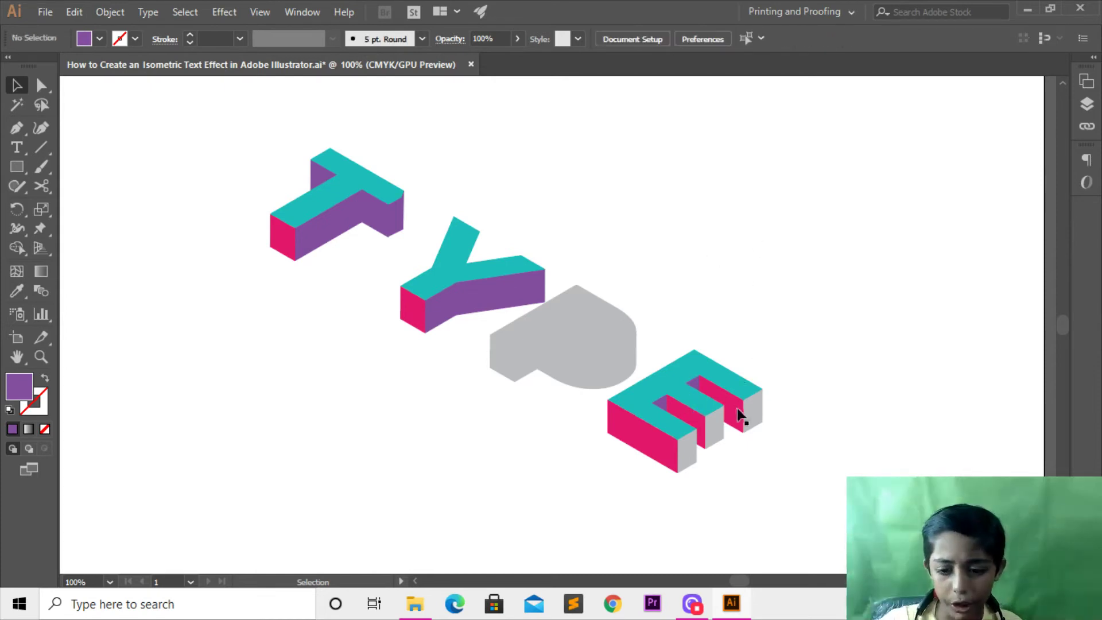
left_click(752, 409)
left_click(714, 427, "shift")
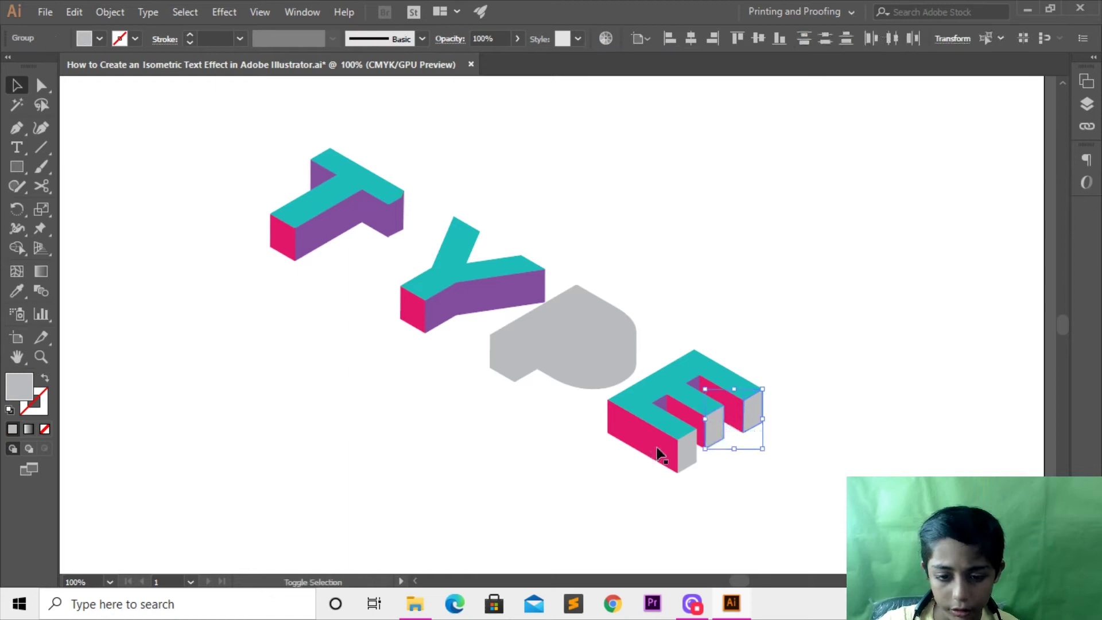
left_click(687, 454, "shift")
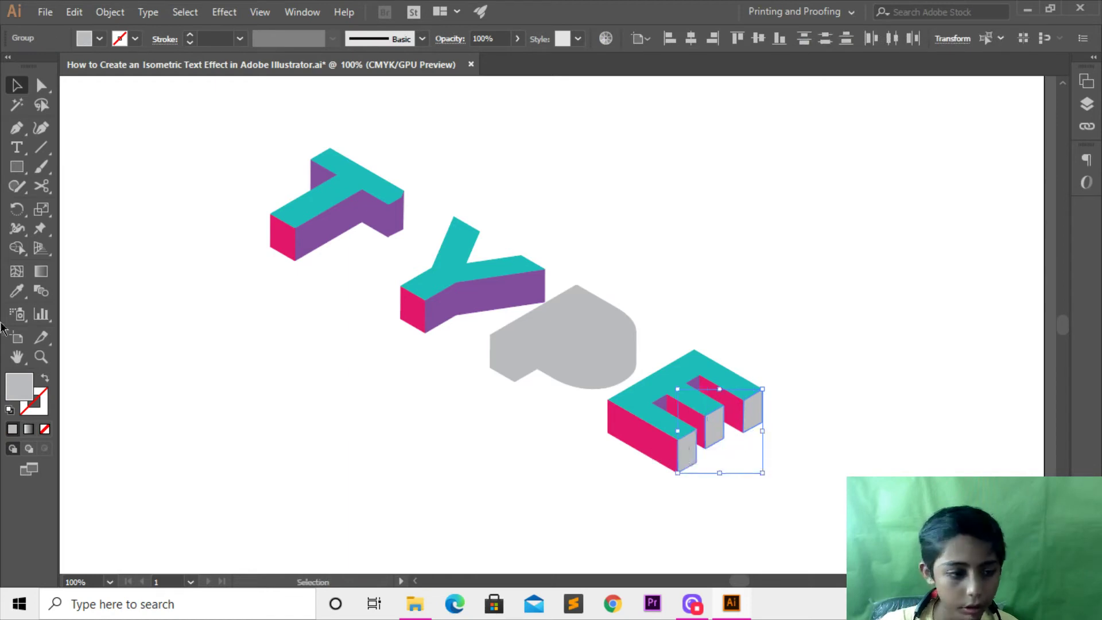
left_click(18, 294)
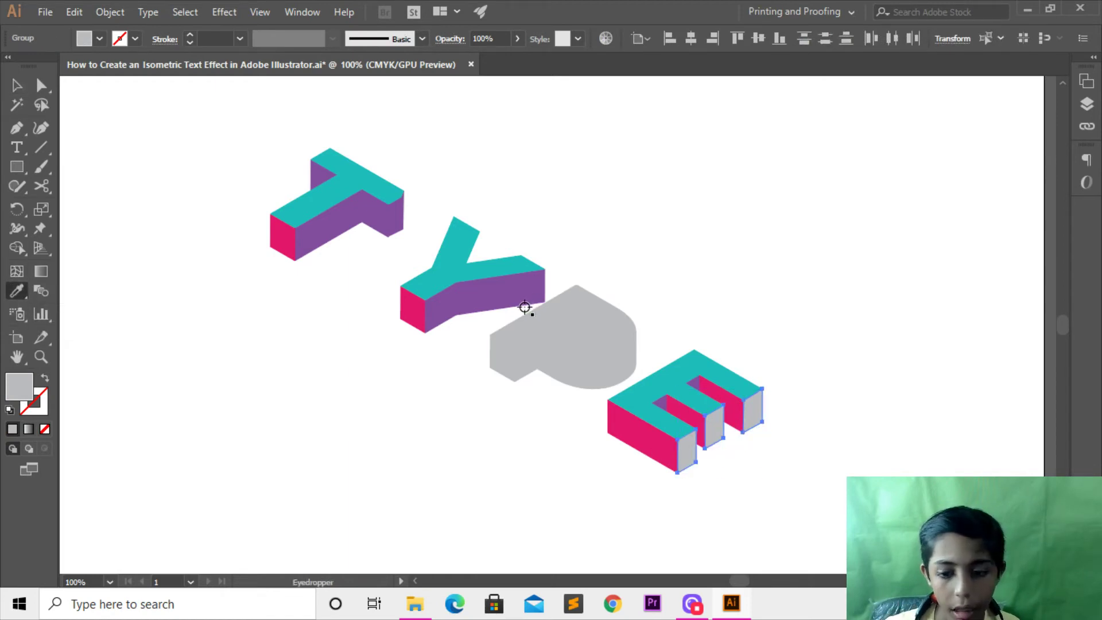
left_click(418, 319)
left_click(465, 282)
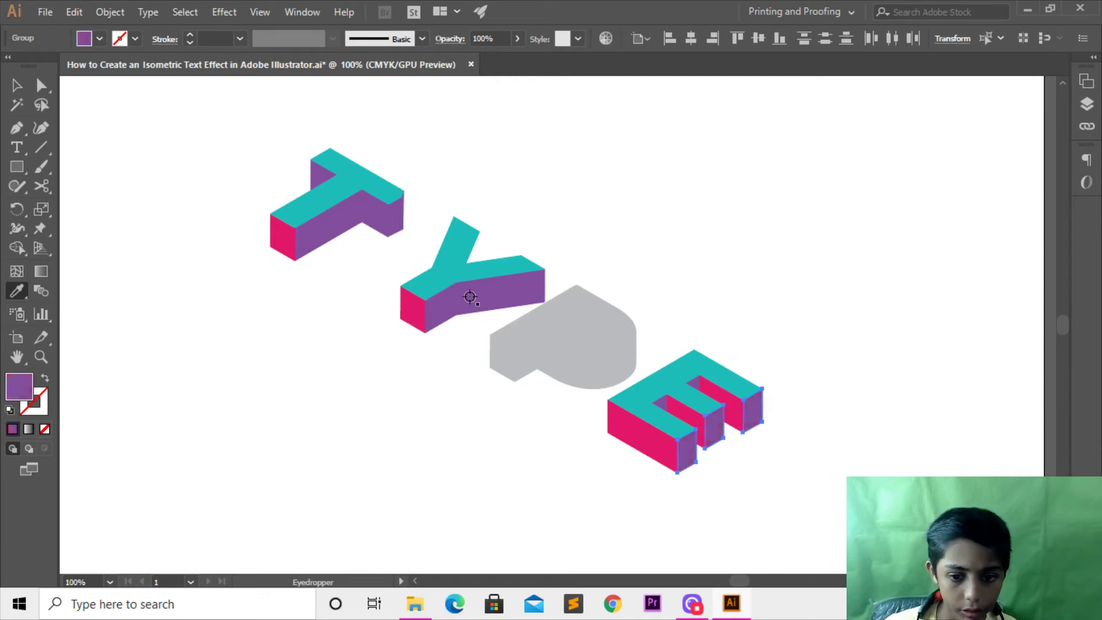
key("v")
left_click(869, 318)
left_click_drag(779, 325, 880, 384)
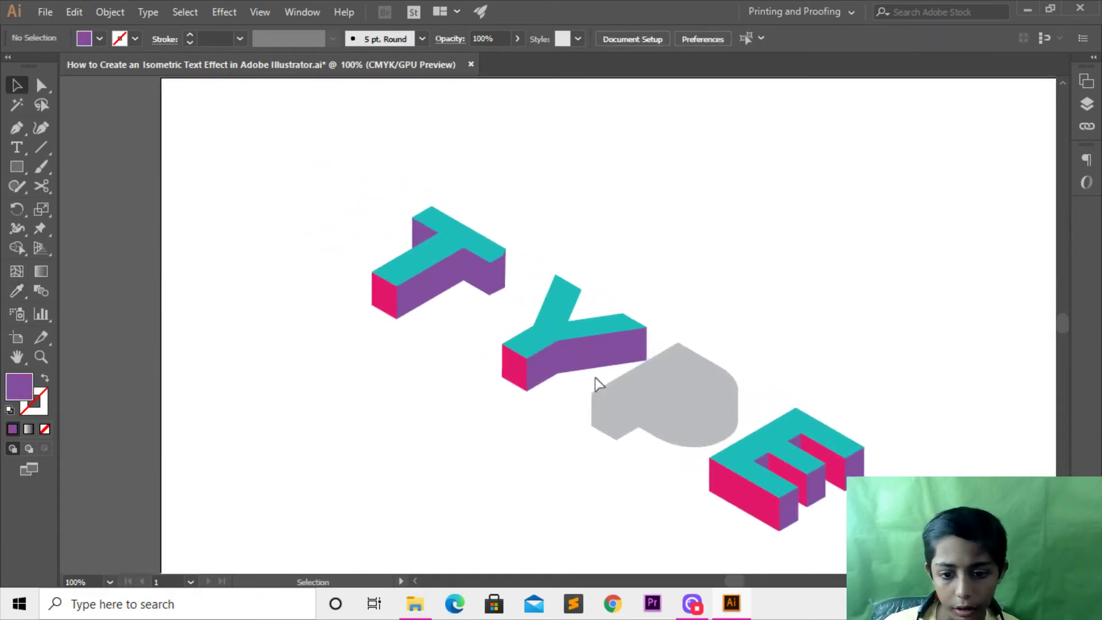
Ungroup the P and give its top face the T's teal.
left_click(636, 374)
right_click(637, 376)
left_click(685, 255)
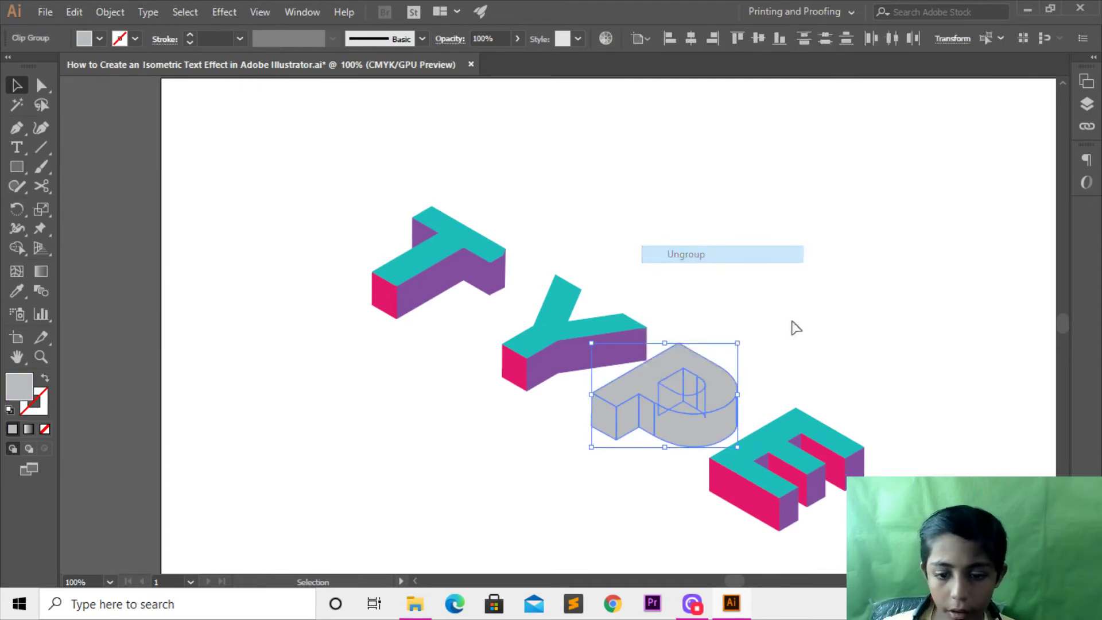
left_click(793, 327)
left_click(701, 365)
left_click(16, 291)
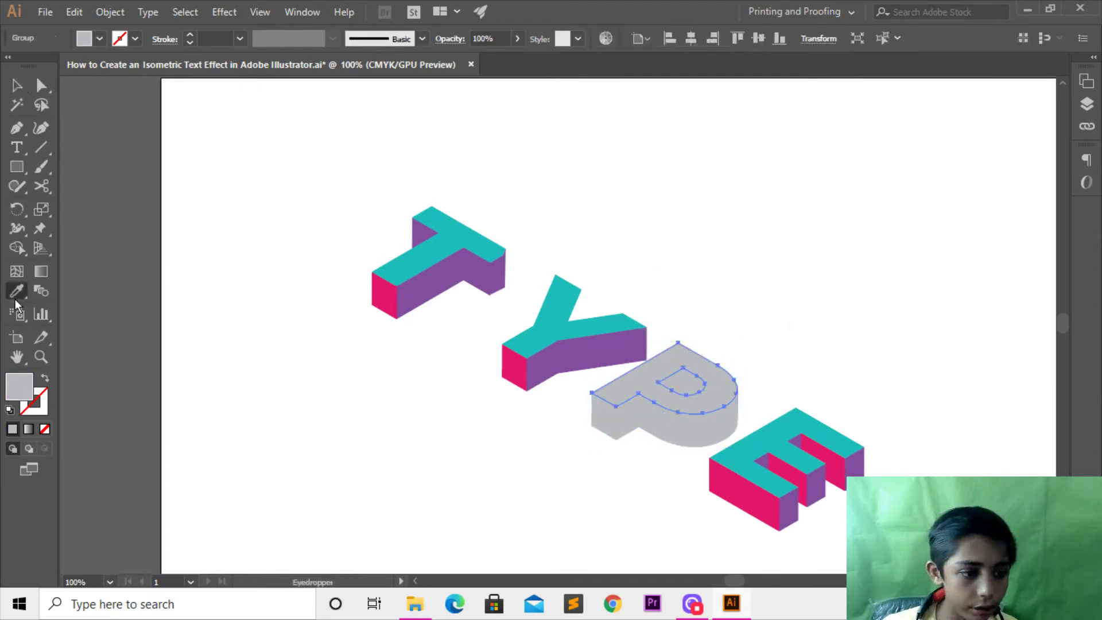
left_click(462, 232)
key("v")
left_click(591, 285)
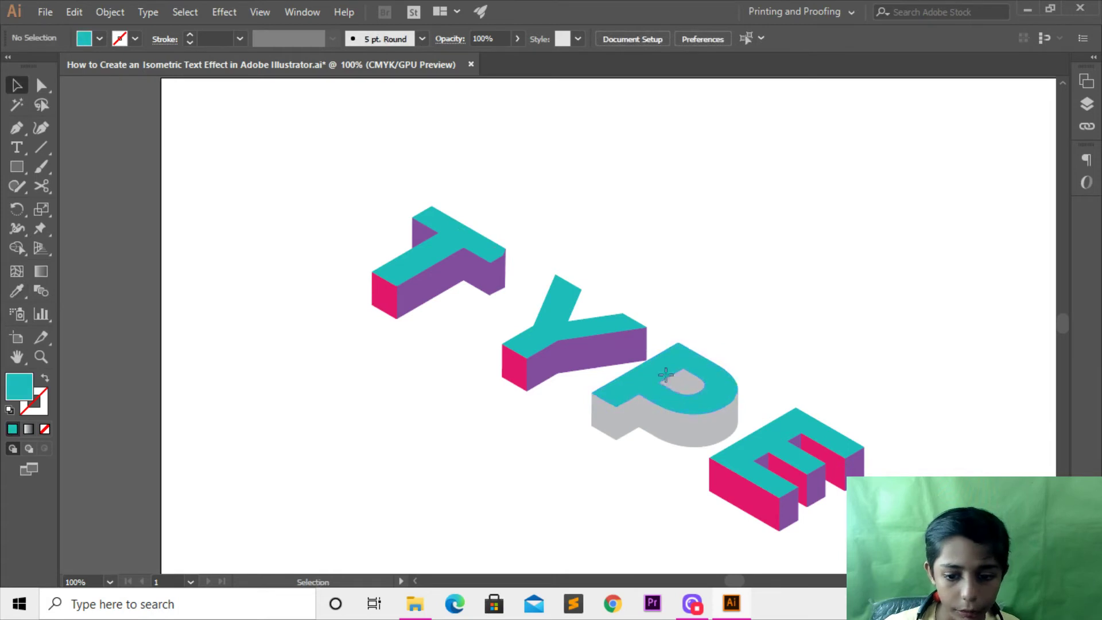
Give a small grey side piece of the P the Y's pink.
left_click(668, 376)
left_click(603, 416)
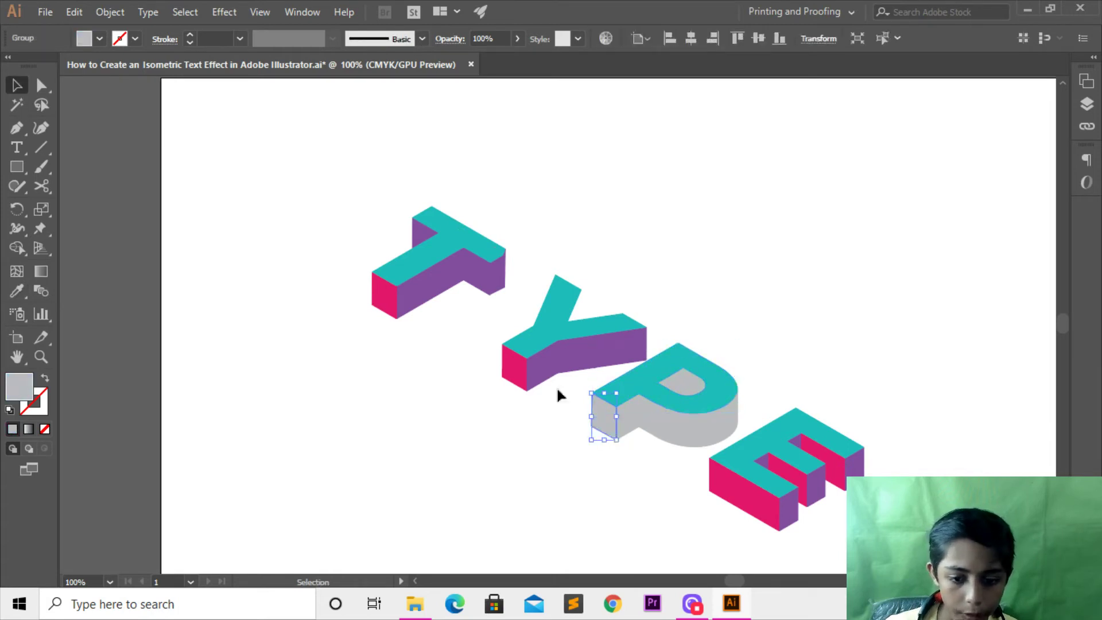
left_click(17, 291)
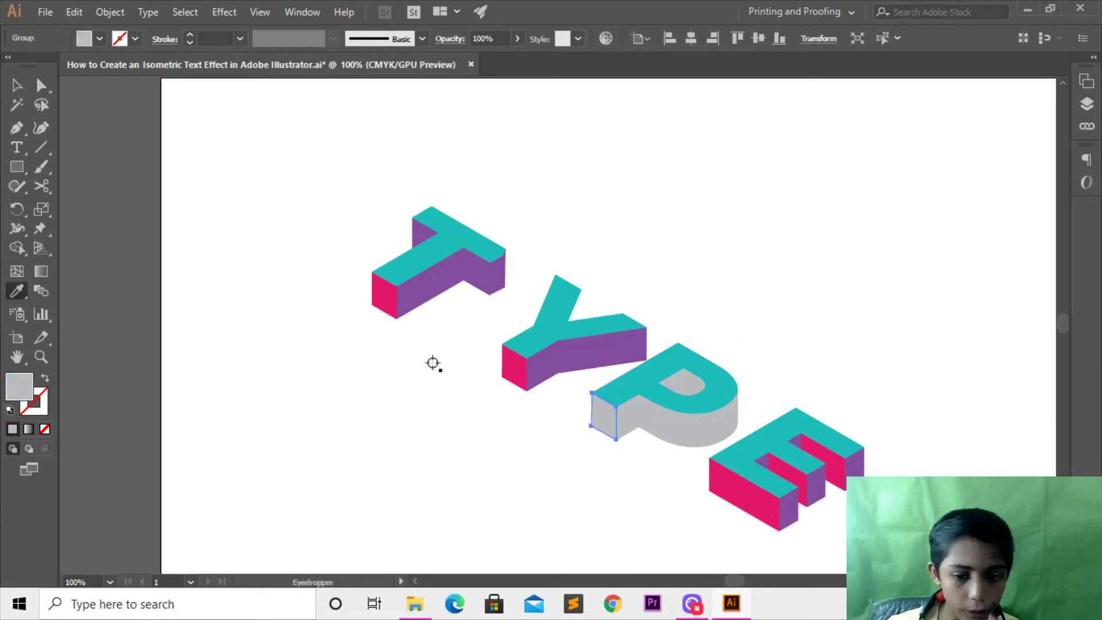
left_click(525, 377)
key("v")
Give the P's outer and inner grey sides the T's purple.
left_click(600, 474)
left_click(638, 398)
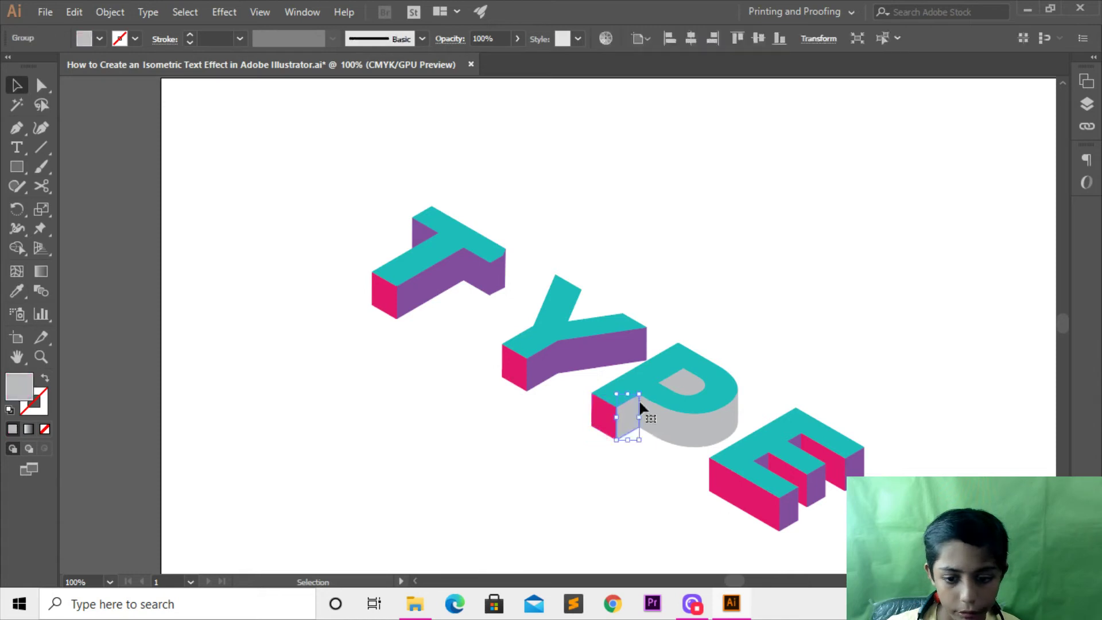
left_click(703, 429)
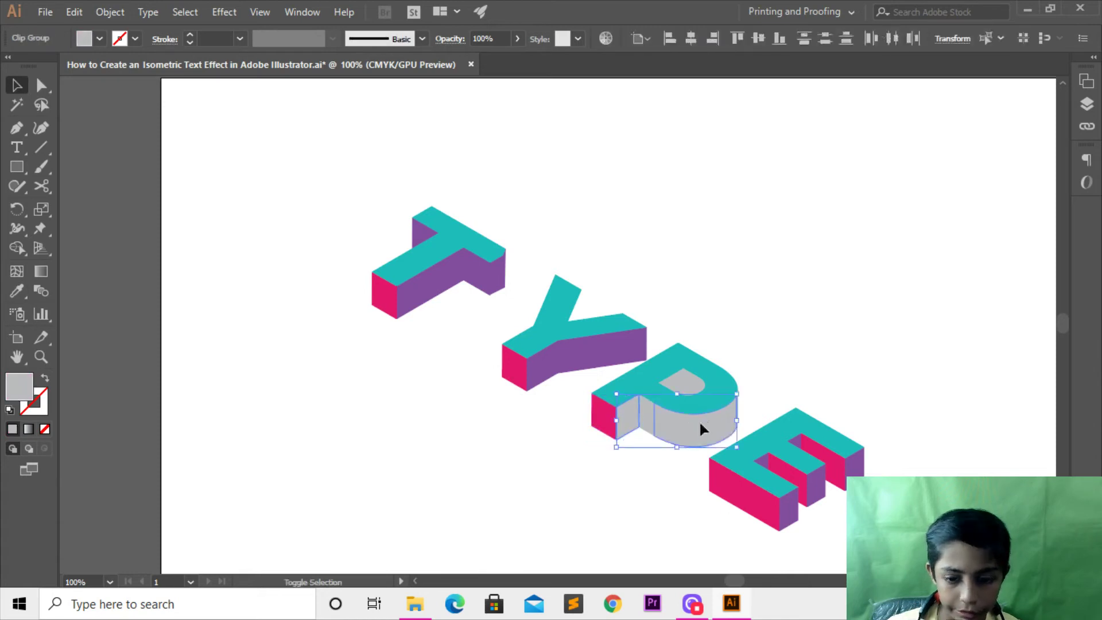
left_click(17, 291)
left_click(448, 280)
key("v")
left_click(634, 461)
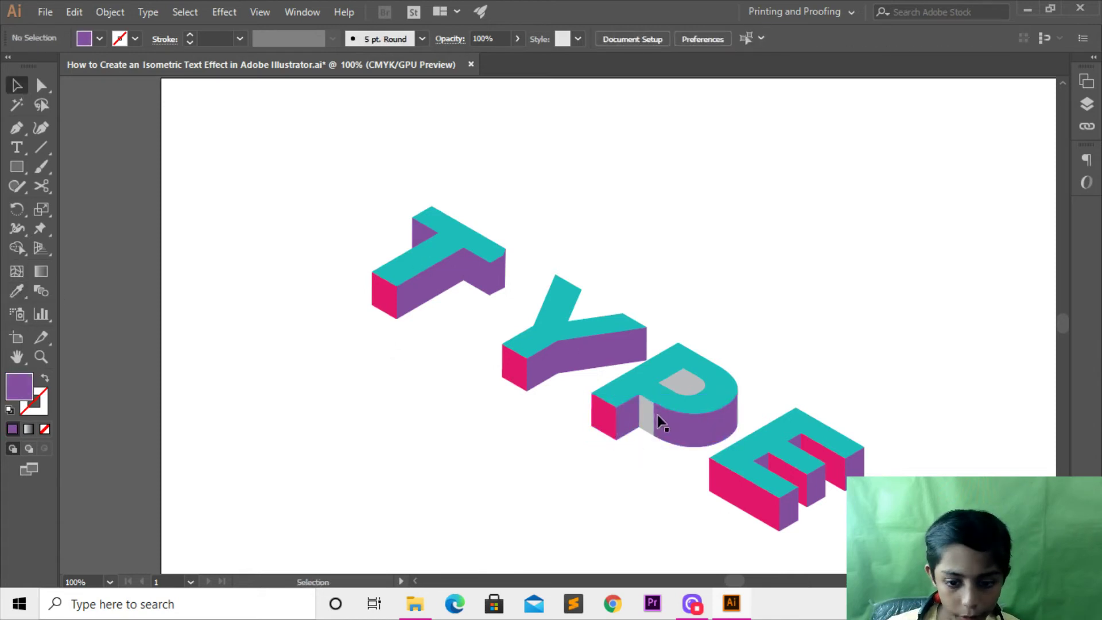
left_click(649, 418)
left_click(26, 291)
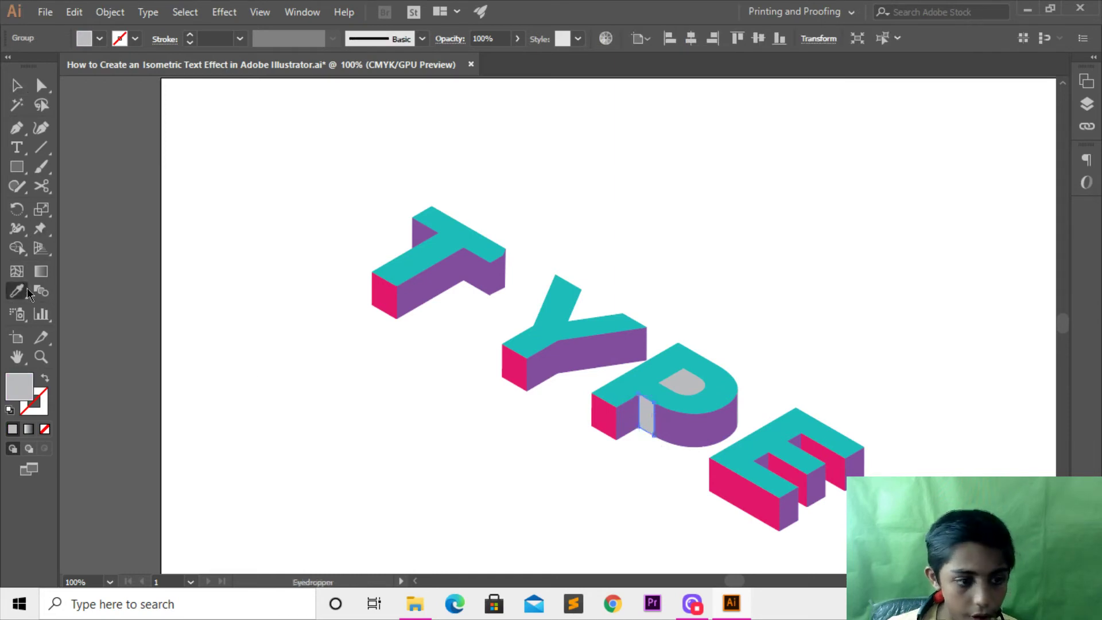
left_click(695, 438)
key("v")
left_click(645, 459)
Give a grey piece in the P's counter the T's pink side colour.
left_click(689, 378)
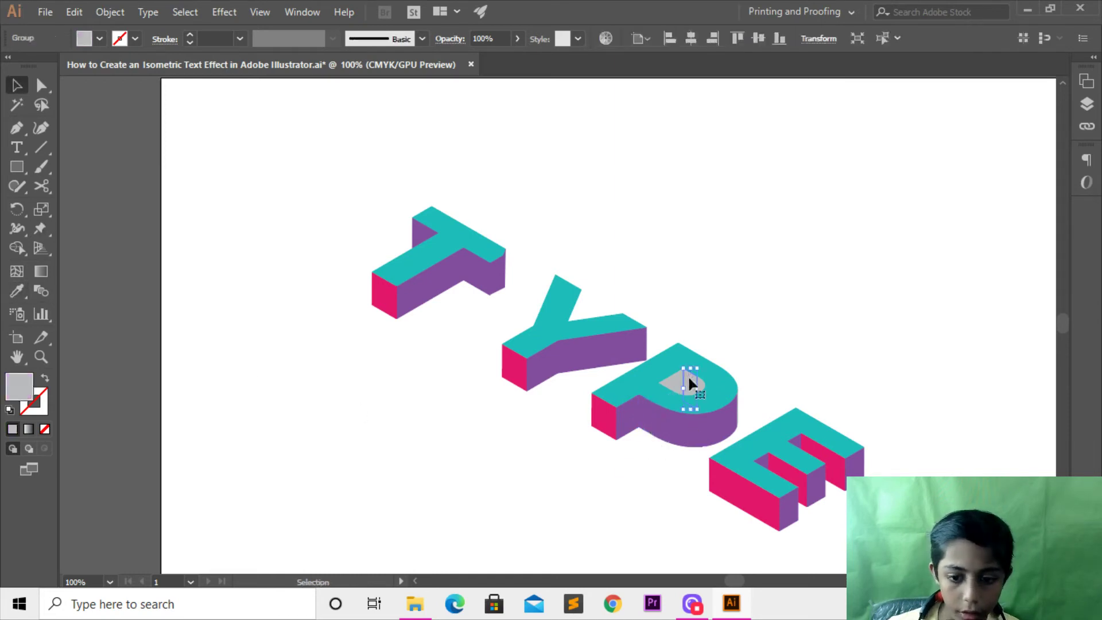
left_click(16, 290)
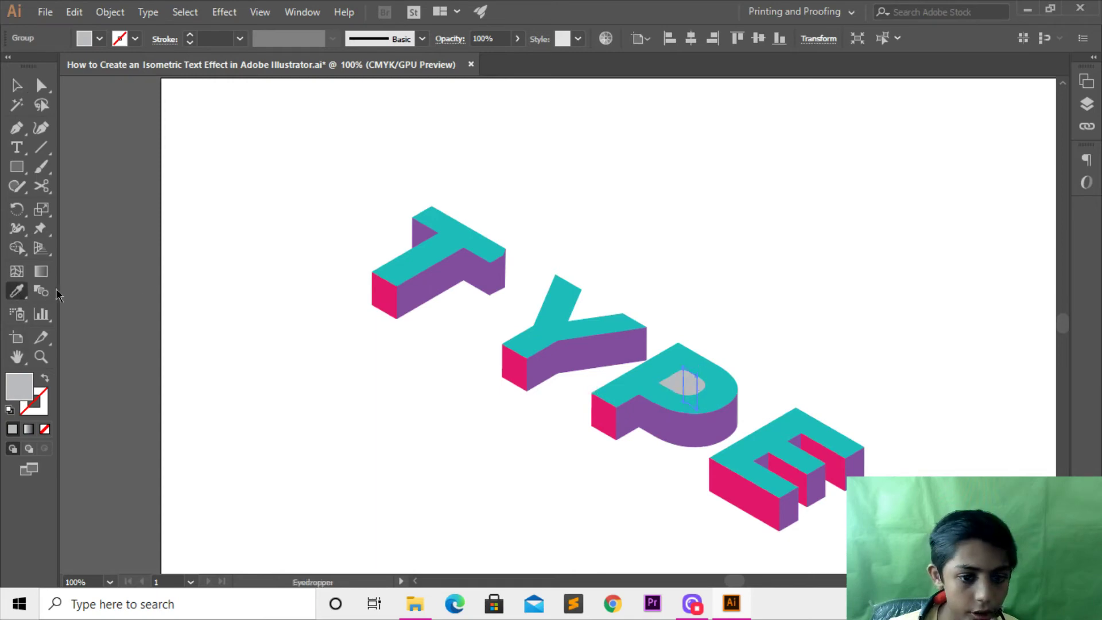
left_click(384, 299)
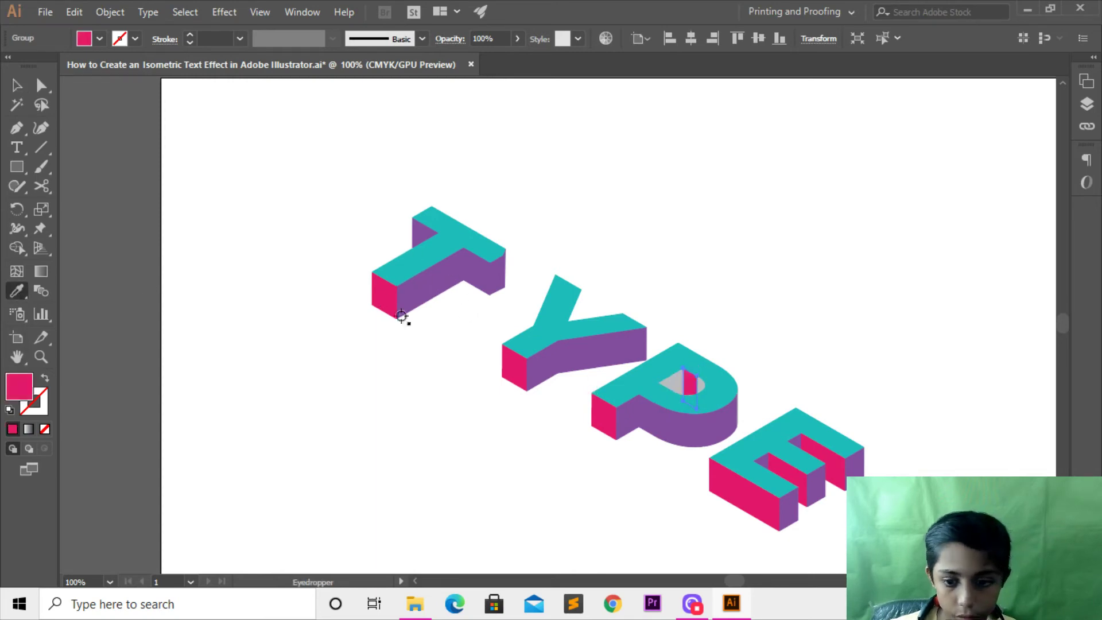
key("v")
left_click(413, 324)
left_click(696, 383)
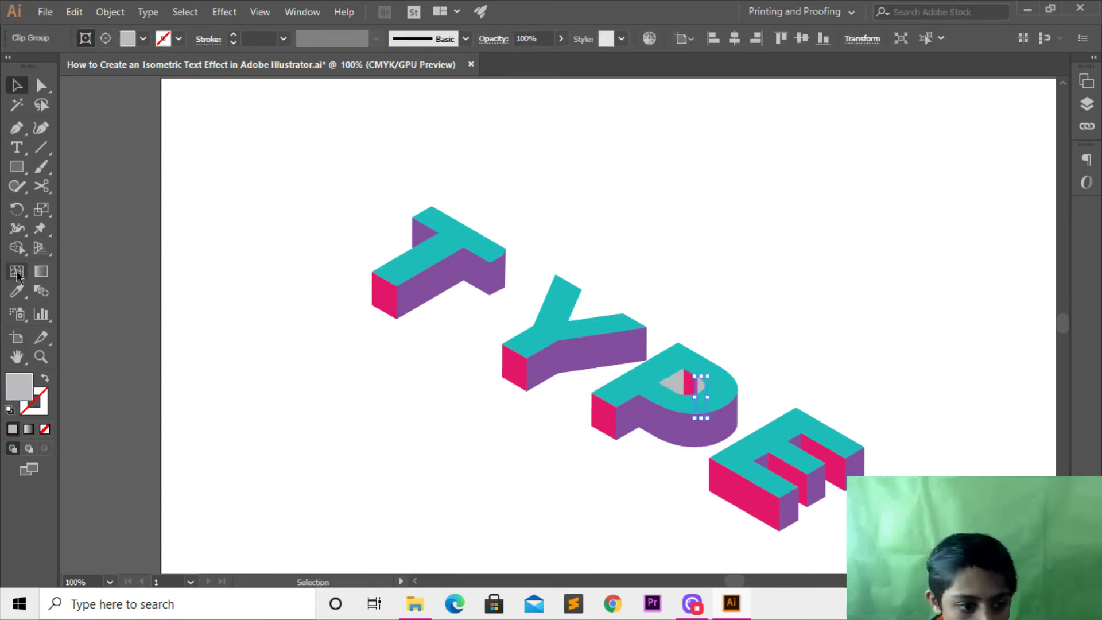
left_click(17, 291)
Make the selected grey P piece yellow from the swatch.
left_click_drag(419, 222, 504, 369)
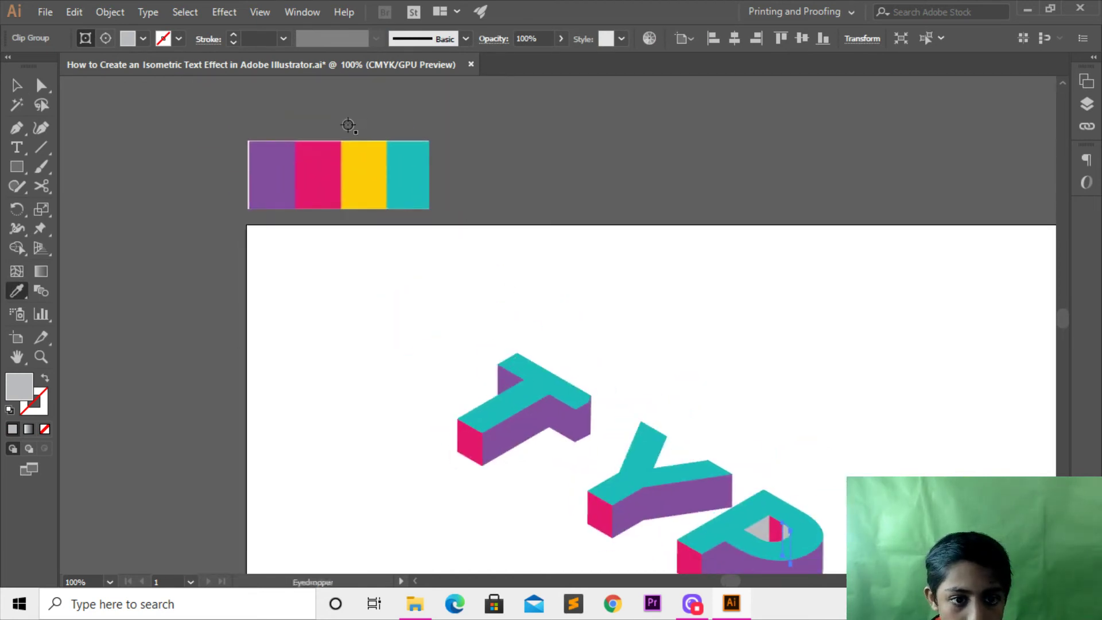
left_click(362, 167)
key("v")
left_click_drag(648, 384, 595, 233)
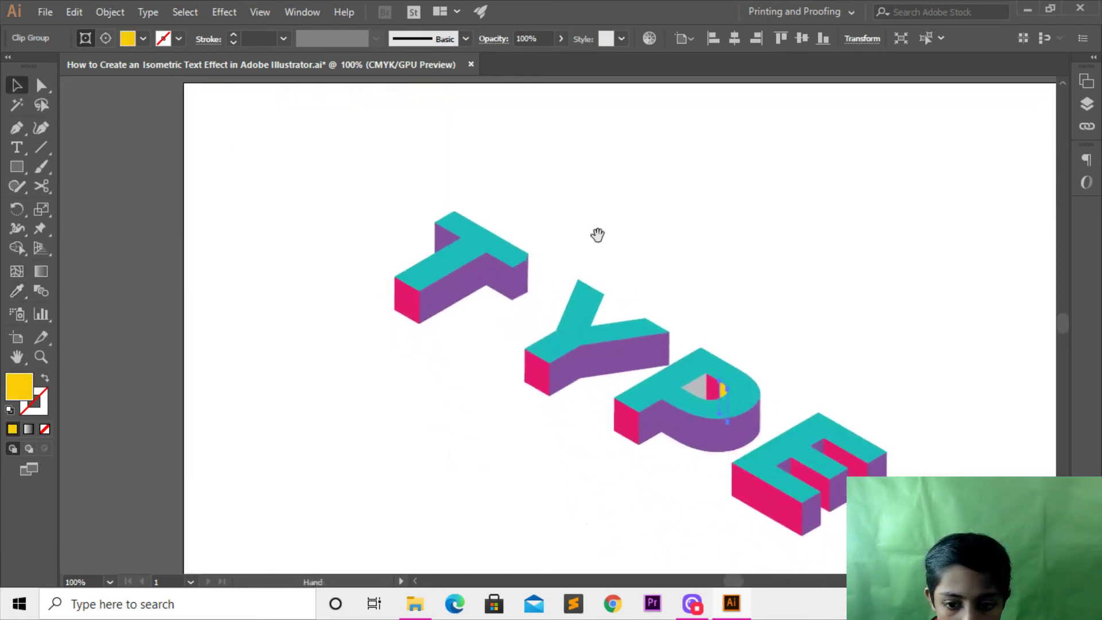
left_click(659, 298)
Make the small grey piece inside the P pink from the swatch, then zoom out.
left_click(689, 390)
left_click_drag(689, 389, 736, 457)
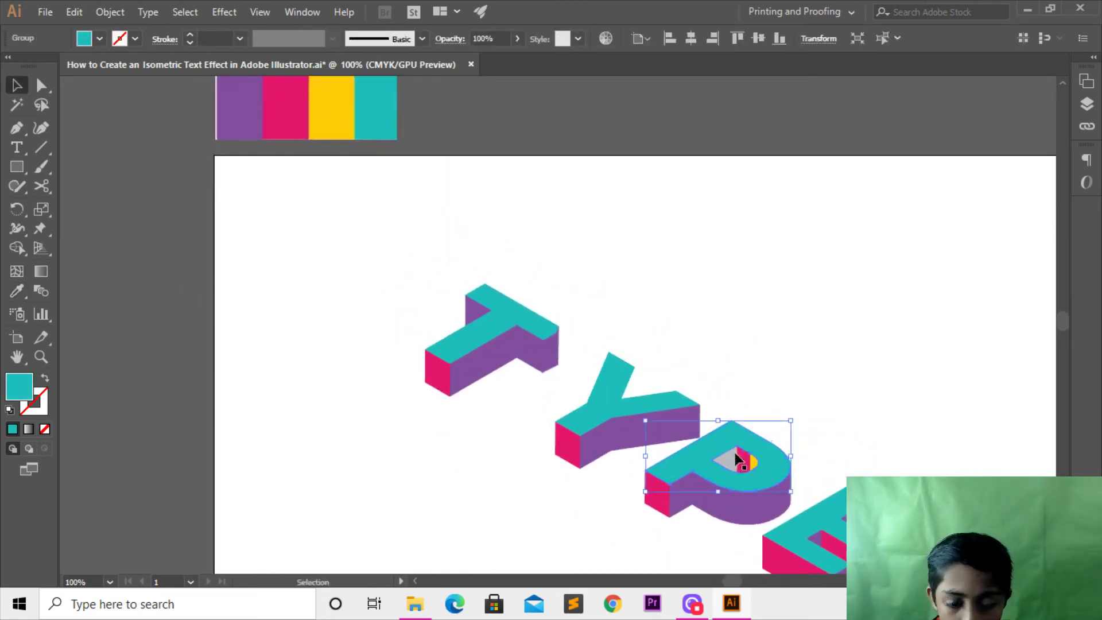
left_click(726, 465)
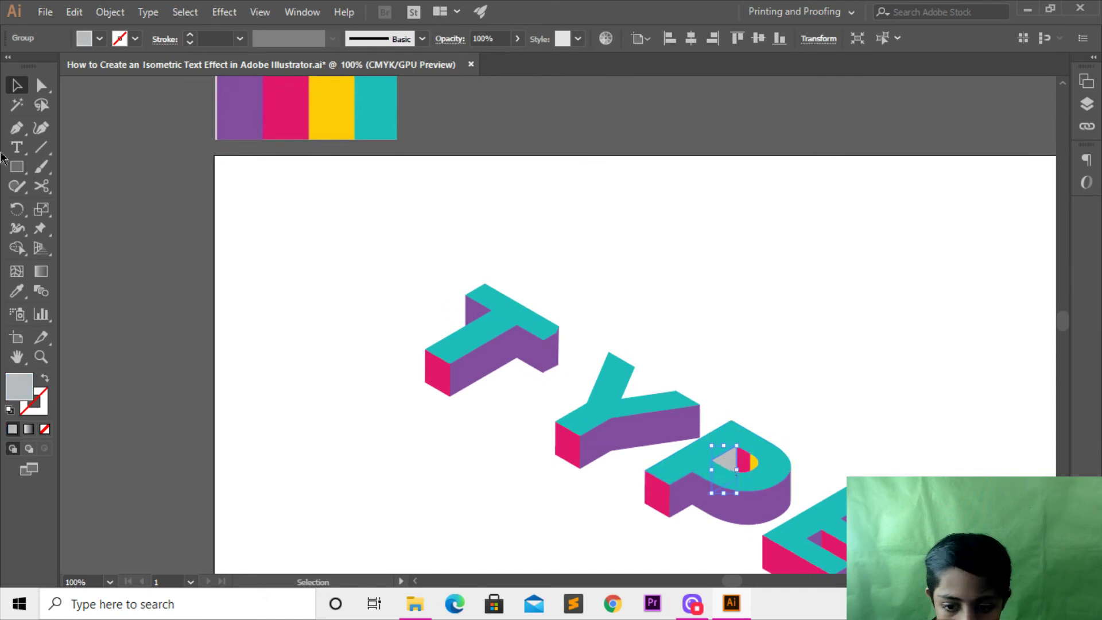
left_click(17, 291)
left_click(287, 97)
key("v")
left_click(653, 274)
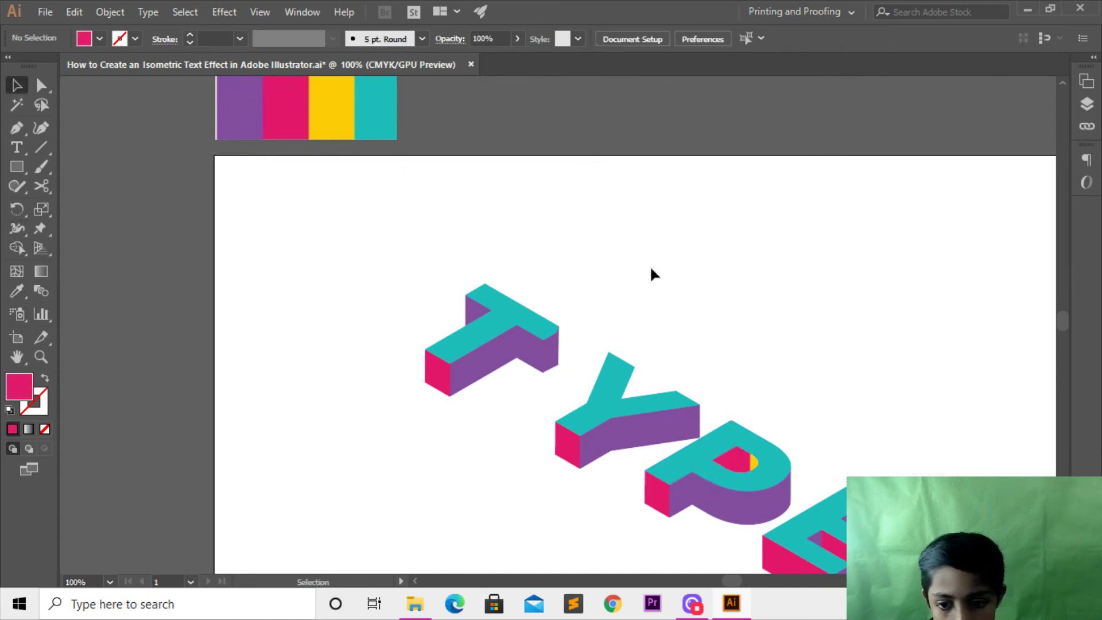
left_click(753, 467)
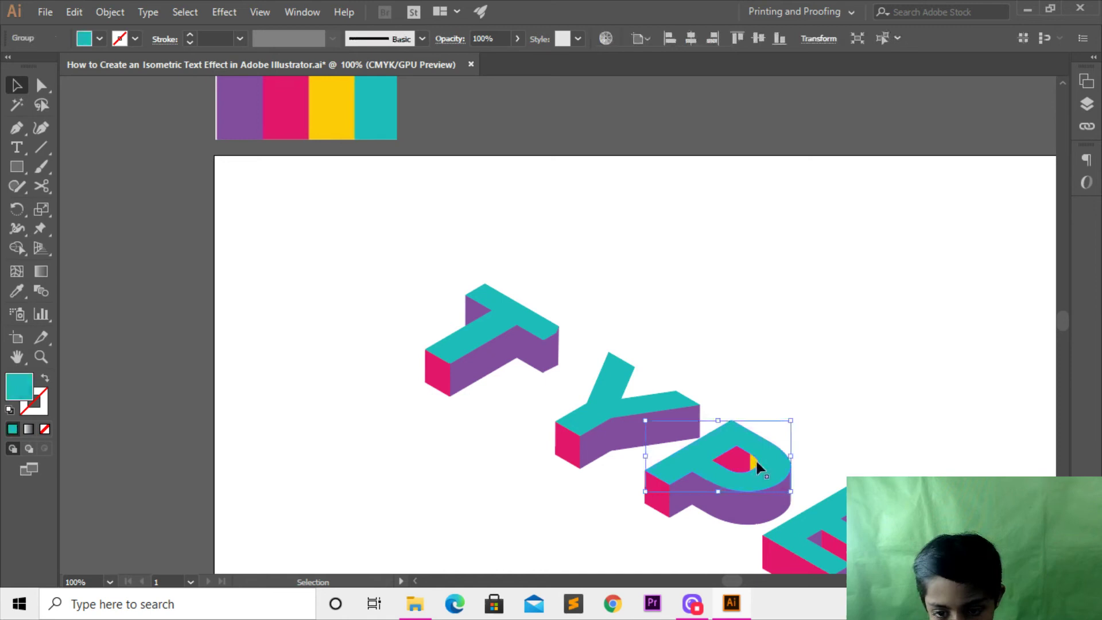
left_click(802, 328)
key("ctrl+minus")
key("ctrl+minus")
key("ctrl+minus")
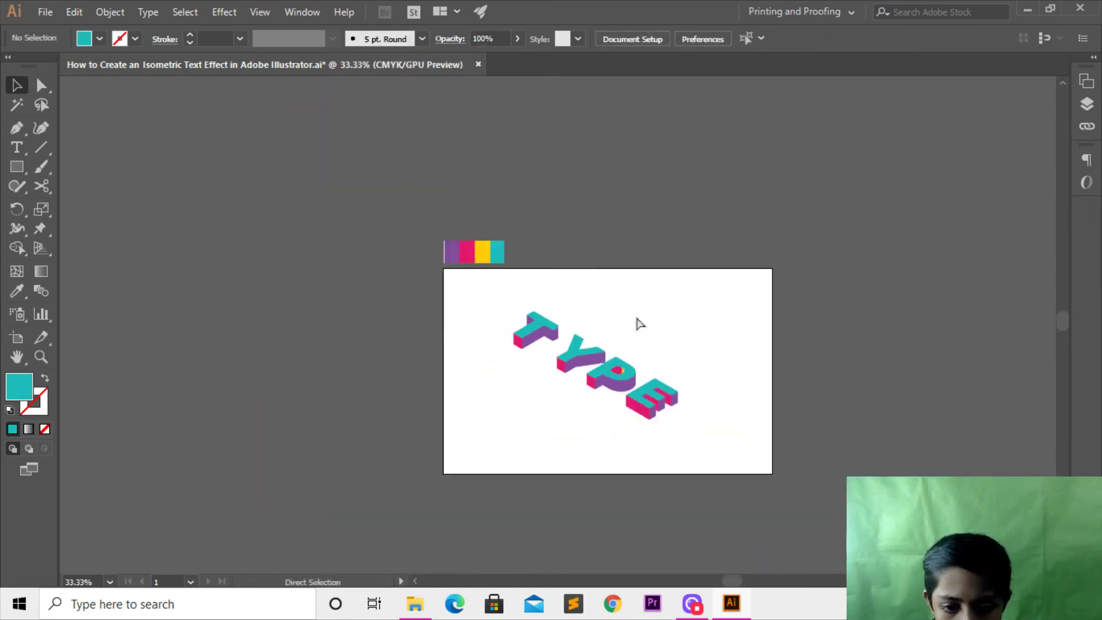
Zoom in to 66.67% and marquee-select the E letter group.
key("ctrl+plus")
key("ctrl+plus")
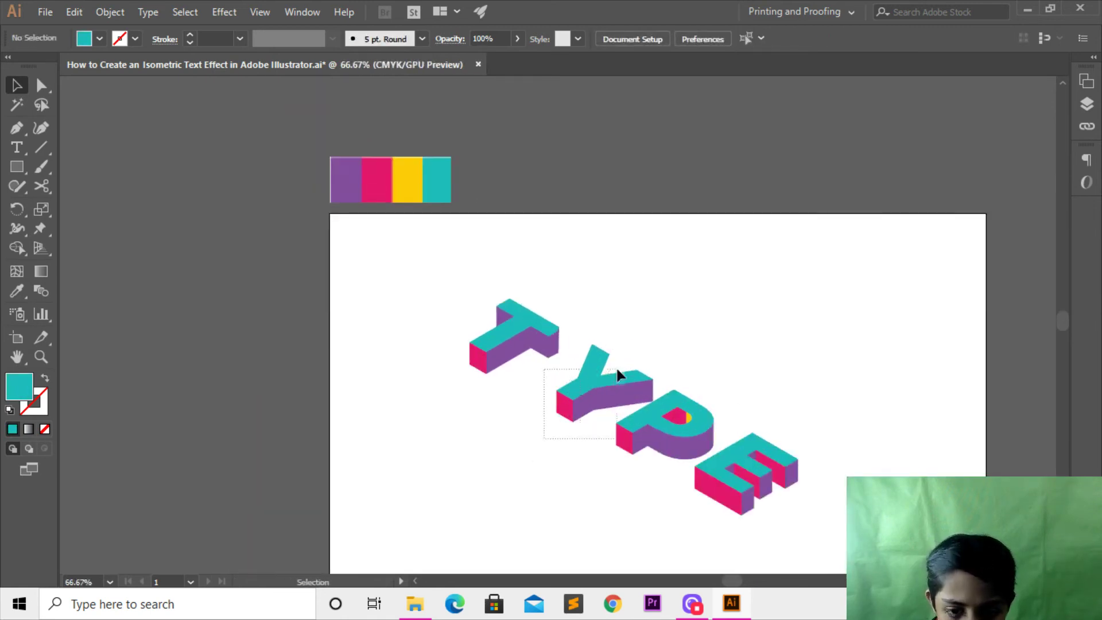
left_click(617, 371)
left_click(826, 344)
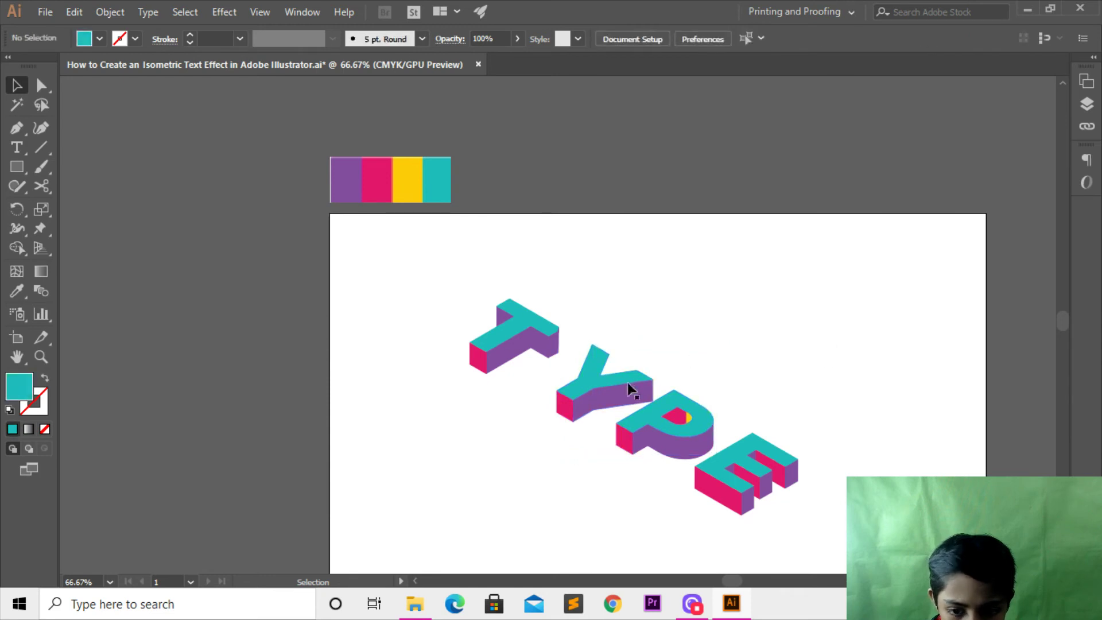
left_click(623, 385)
left_click_drag(839, 357, 793, 395)
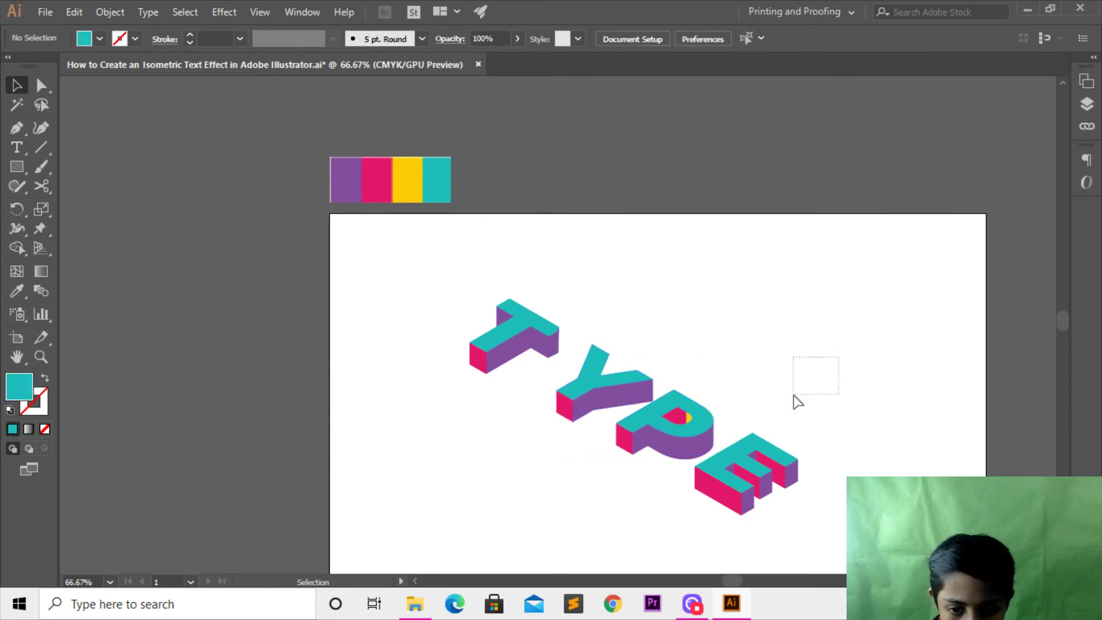
left_click_drag(738, 511, 736, 510)
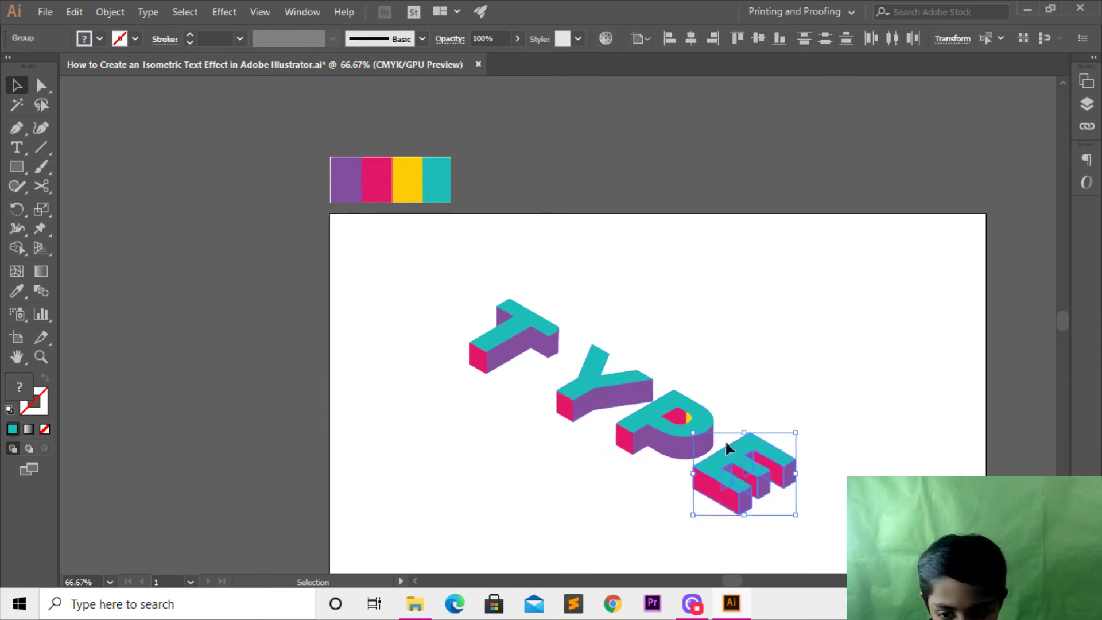
Nudge the E one step left and down, closer to the P.
key("Left")
key("Left")
key("Left")
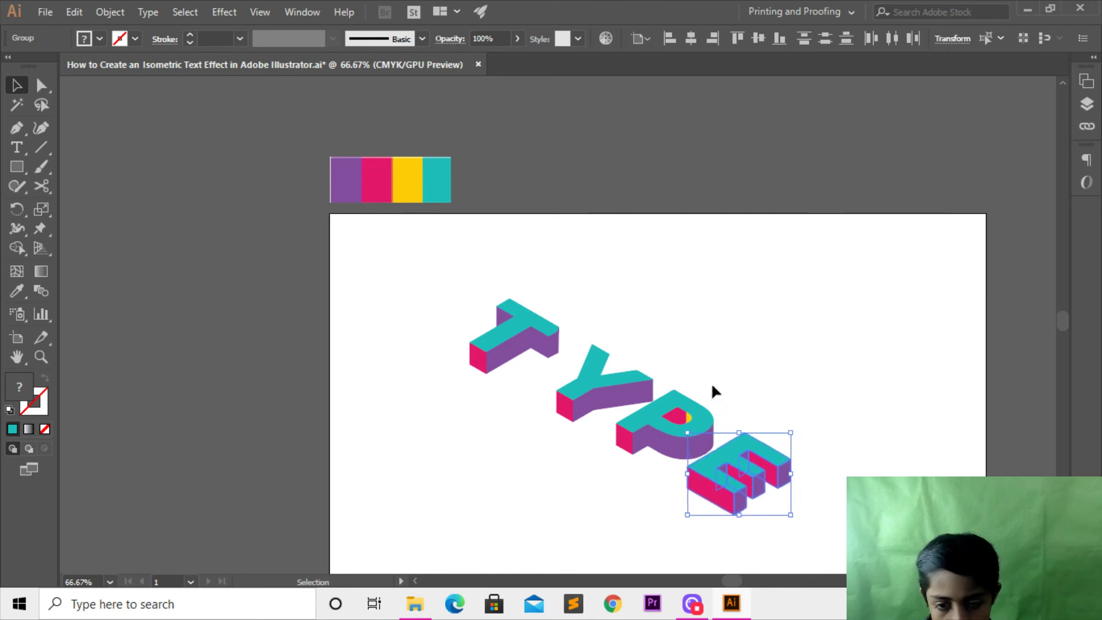
key("Down")
key("Down")
key("Down")
left_click(653, 361)
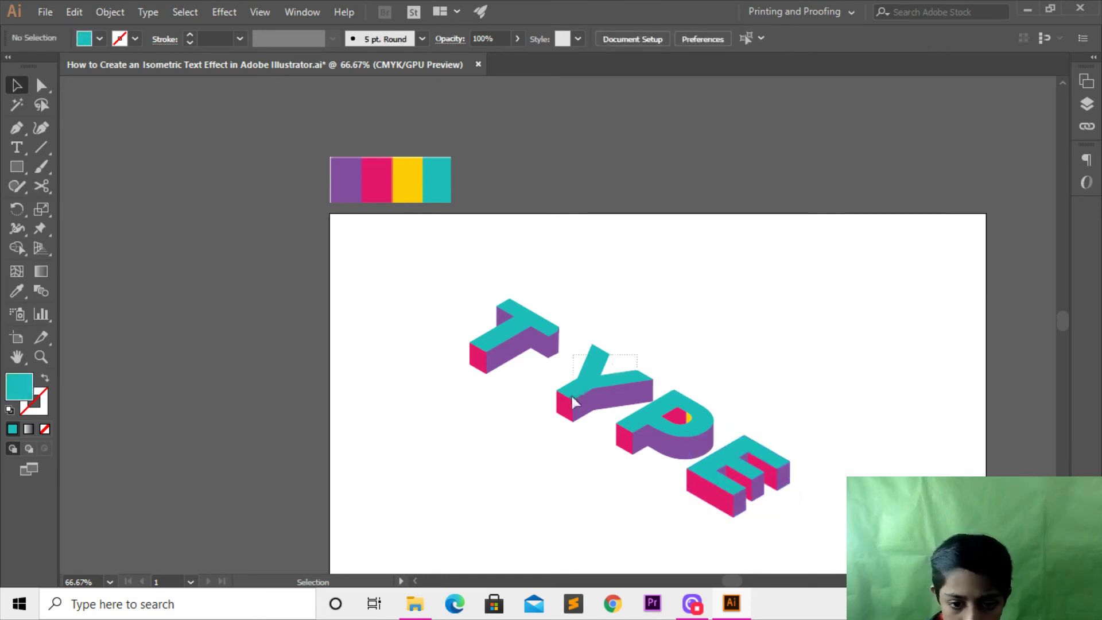
Try selecting the Y alone and the P and E together.
left_click(574, 401)
left_click_drag(543, 432, 577, 401)
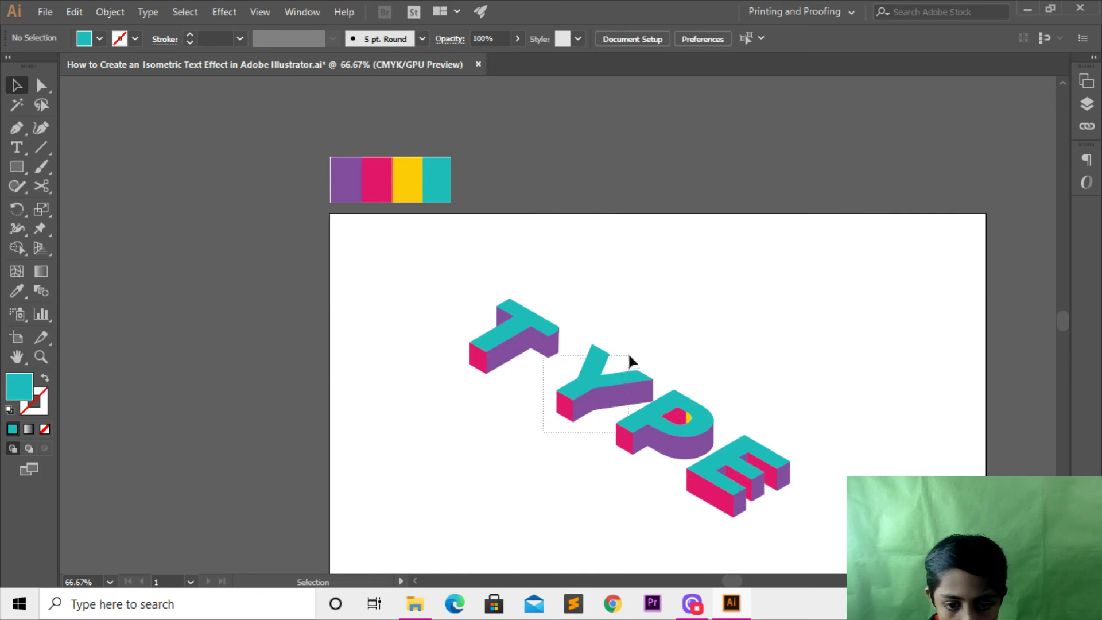
left_click_drag(630, 361, 630, 360)
left_click(627, 335)
left_click(583, 407)
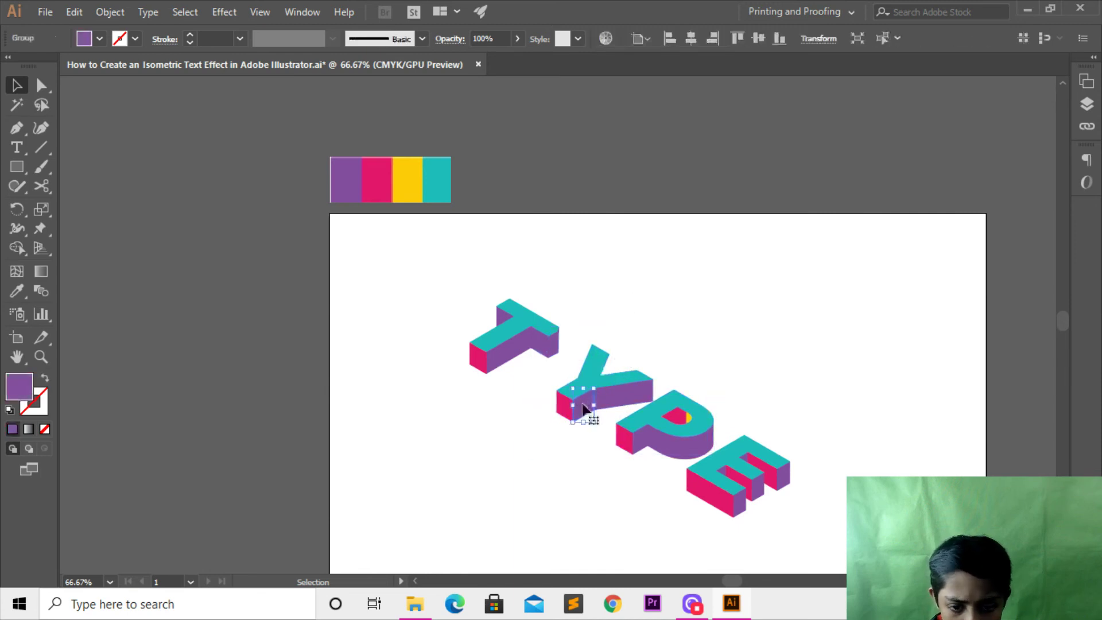
left_click_drag(635, 357, 636, 356)
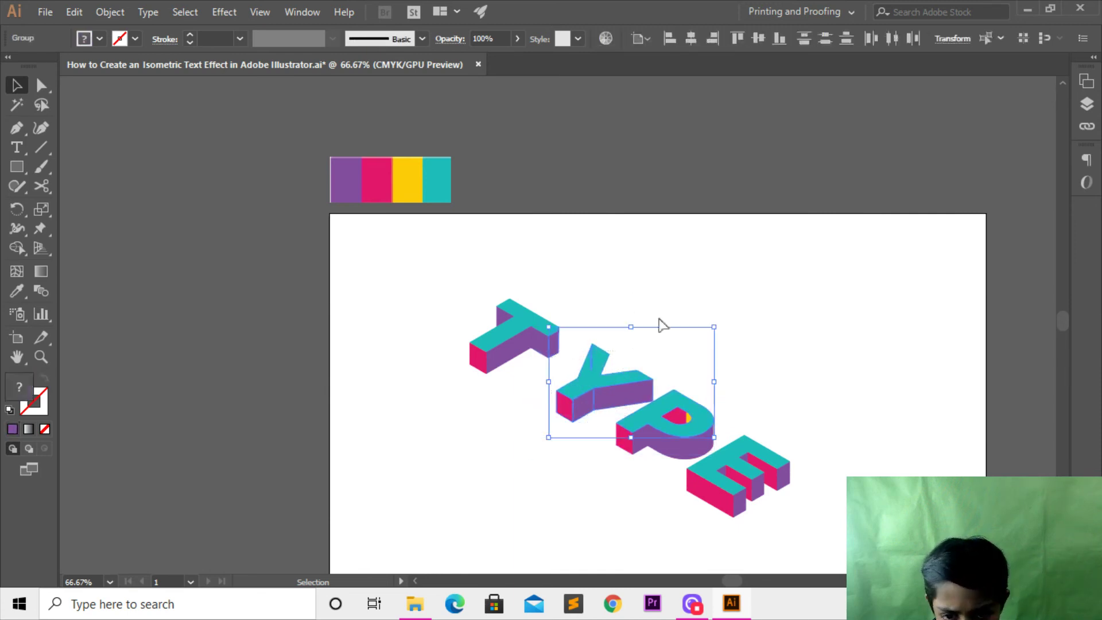
left_click(634, 343)
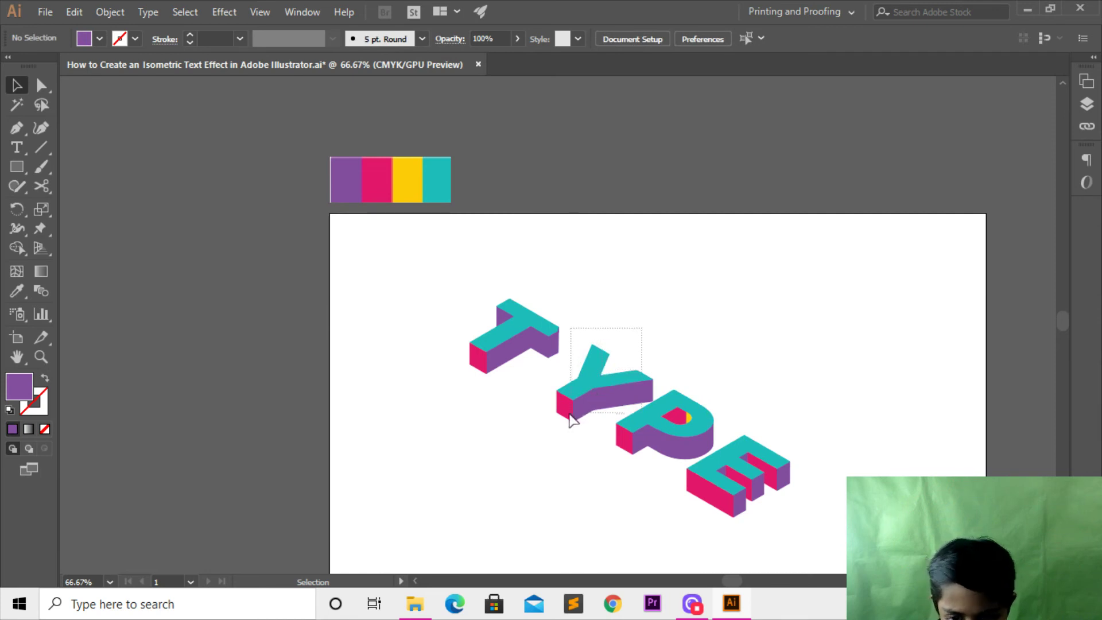
mouse_move(571, 416)
left_mouse_down()
mouse_move(562, 399)
mouse_move(550, 409)
left_mouse_up()
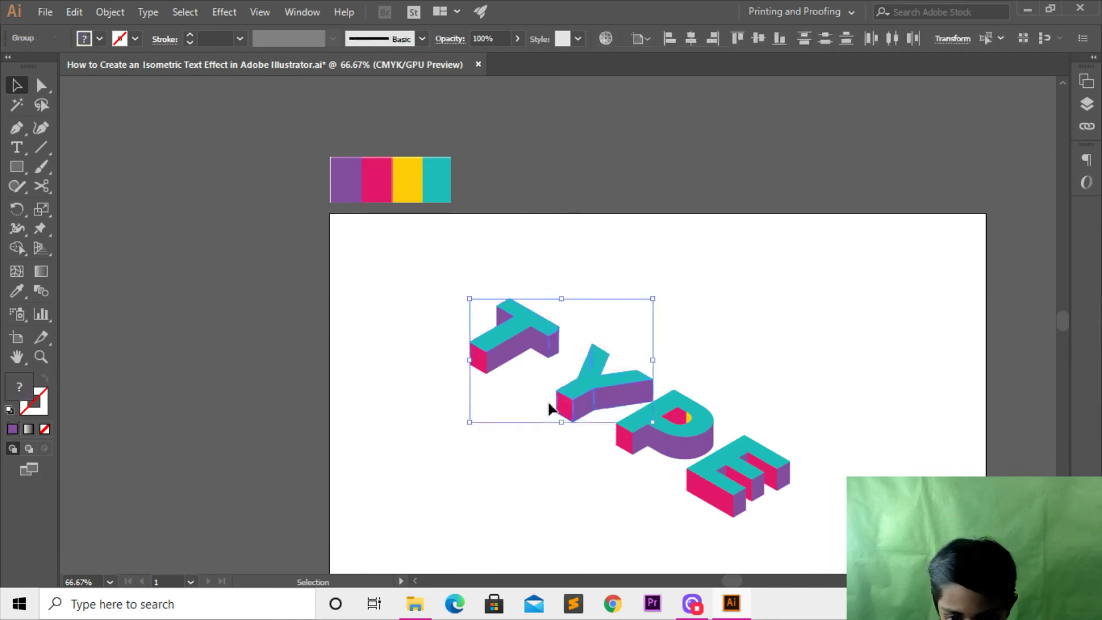
left_click(659, 338)
left_click_drag(659, 507, 675, 520)
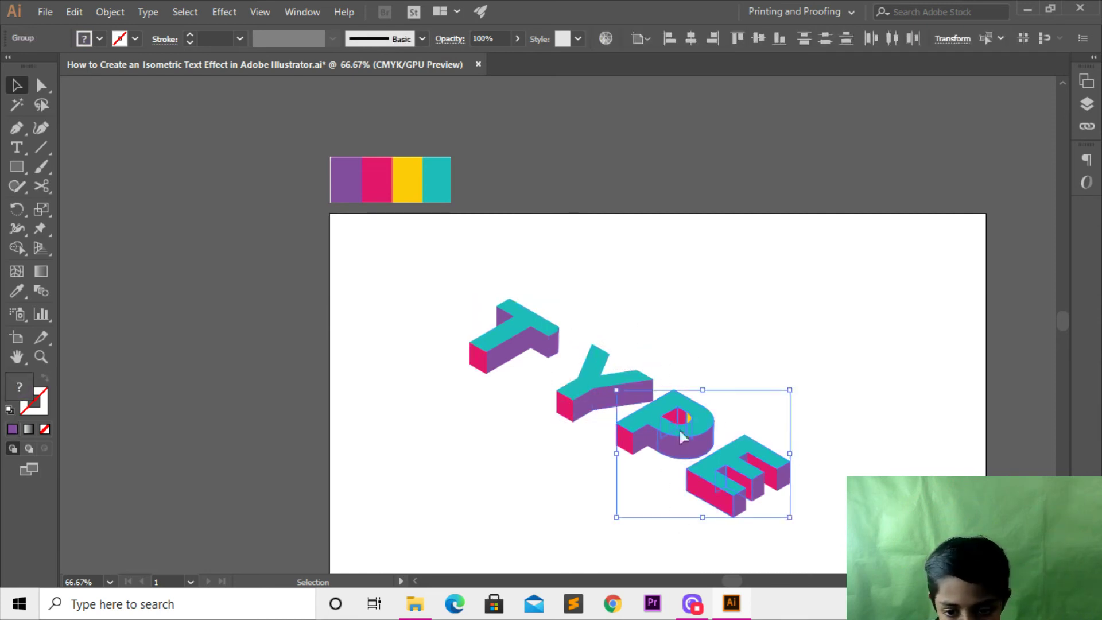
left_click(679, 340)
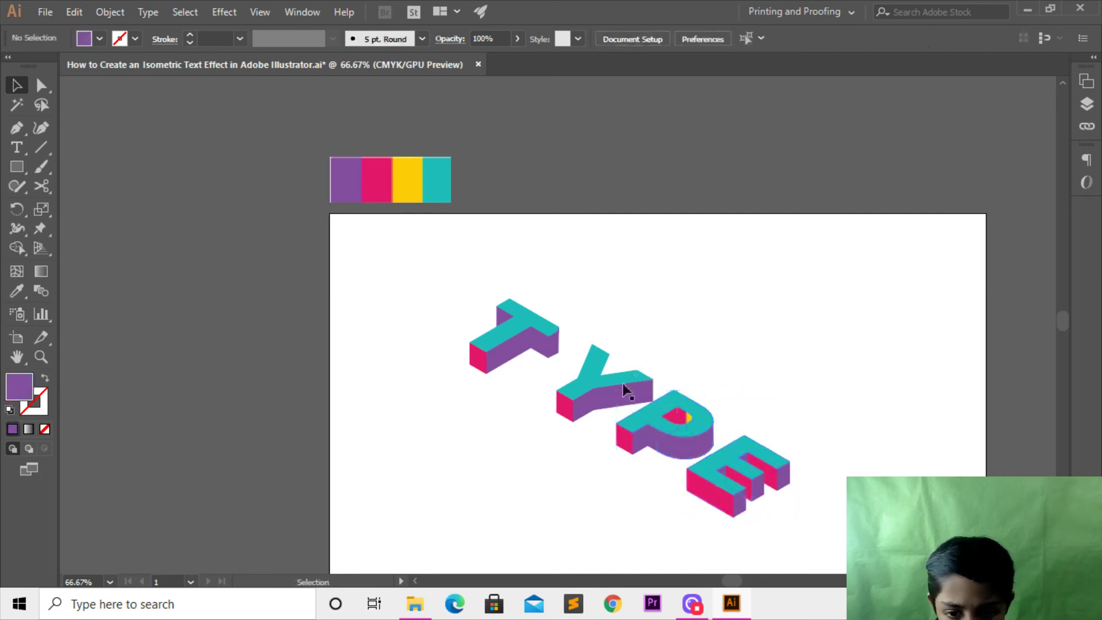
Drag the Y up-left toward the T, then select the P and E together.
left_click(626, 390)
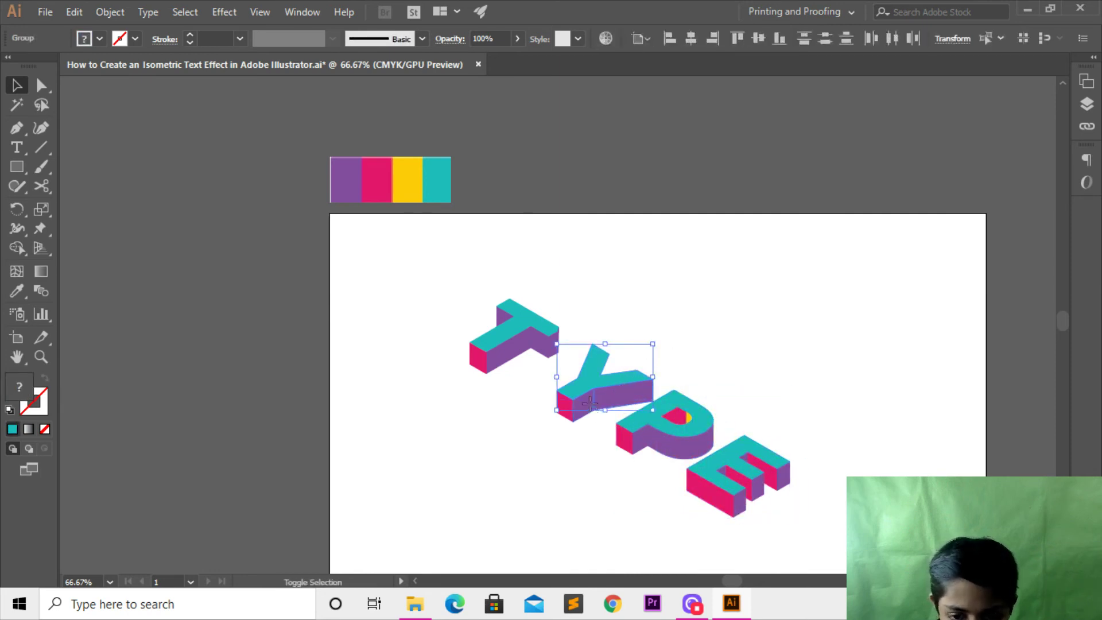
left_click_drag(604, 397, 581, 396)
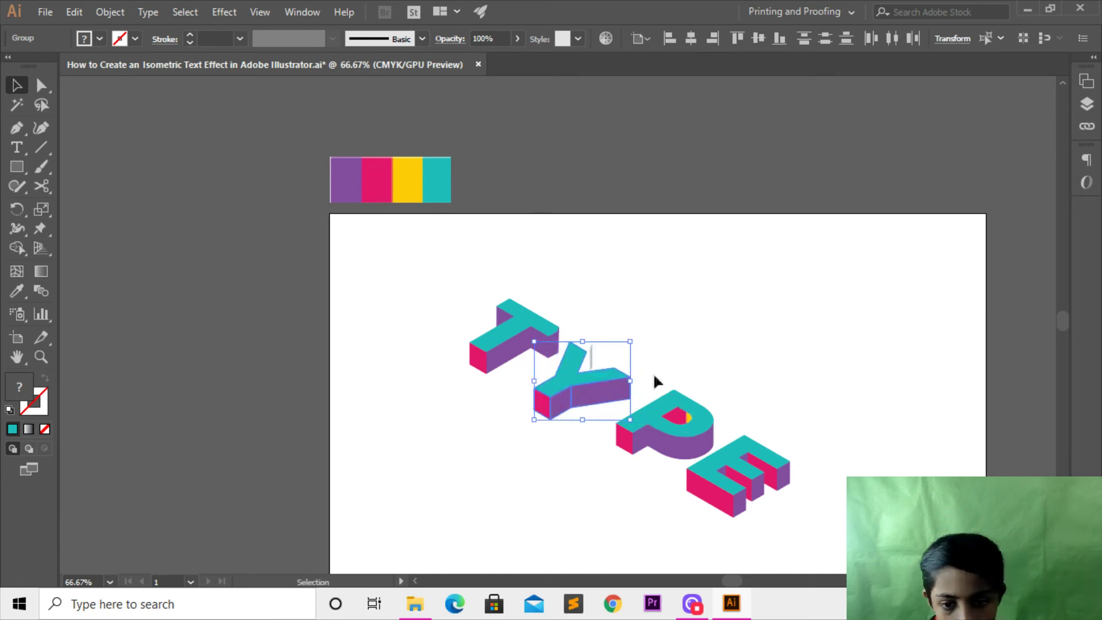
left_click(608, 353)
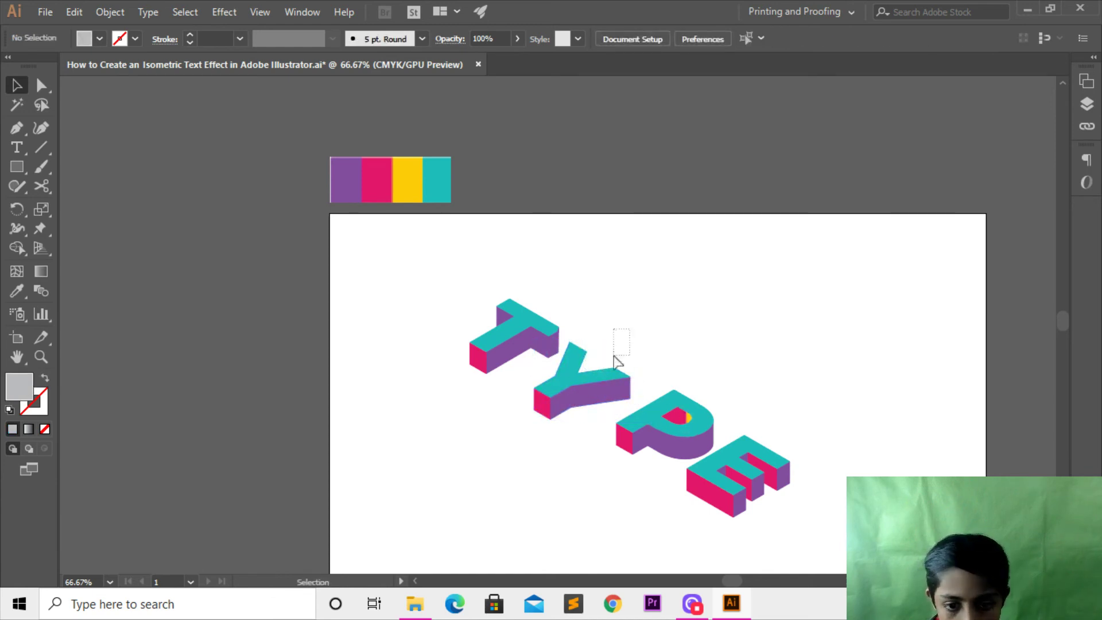
left_click_drag(782, 396, 649, 502)
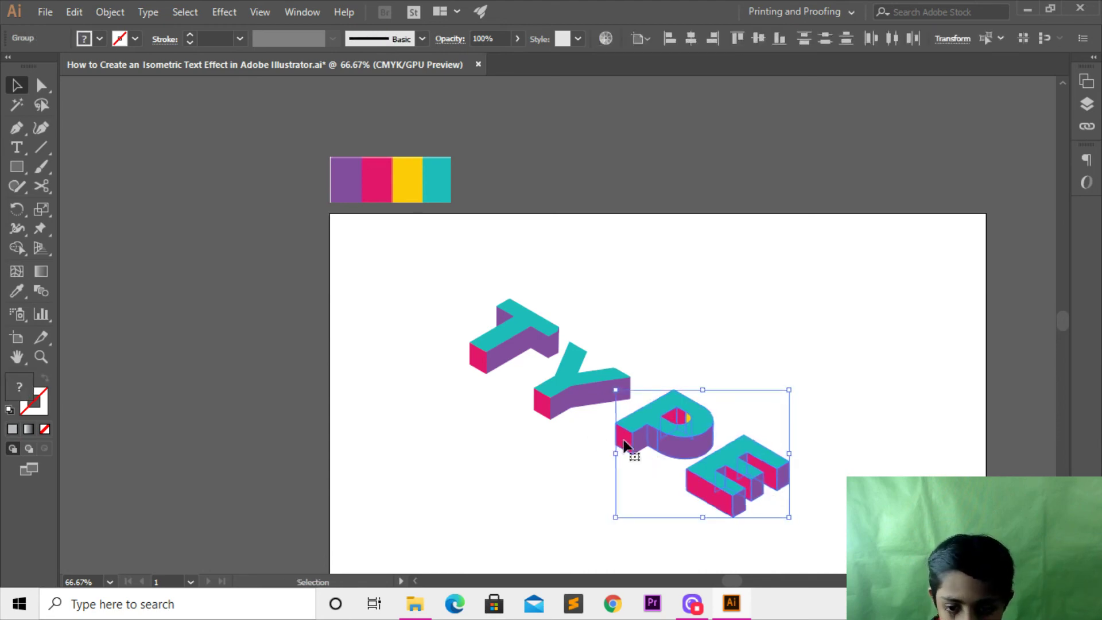
Test-nudge the P and E toward the Y and back, then reselect and clear them.
key("Left")
key("Left")
key("Left")
key("Left")
key("Left")
key("Left")
key("Left")
key("Left")
key("Left")
key("Right")
key("Right")
key("Right")
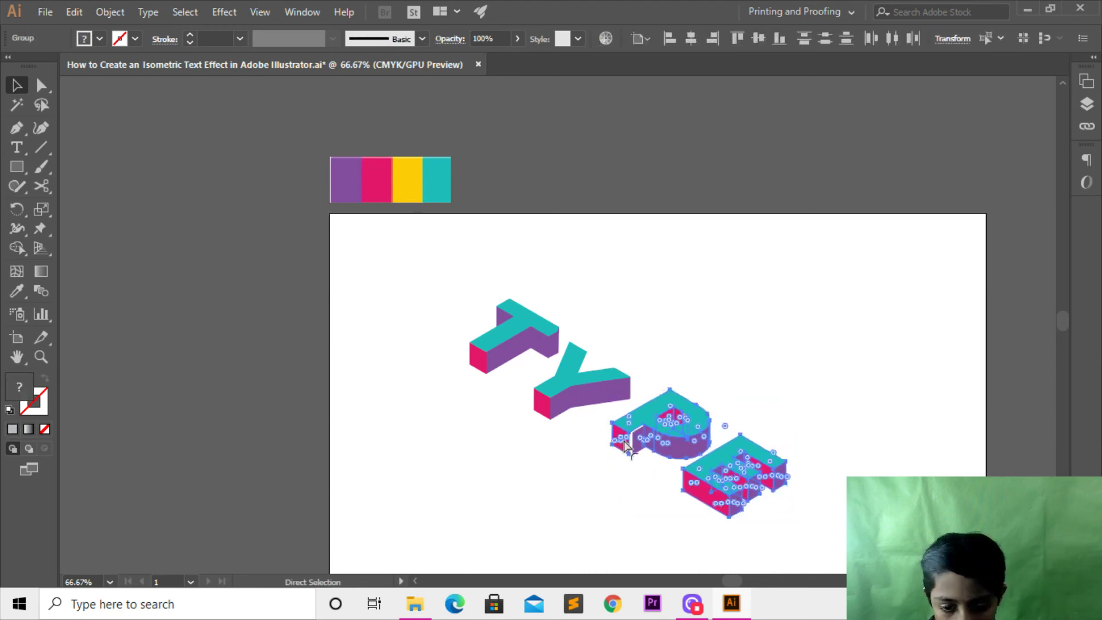
key("Right")
key("Right")
key("Right")
key("Right")
key("Right")
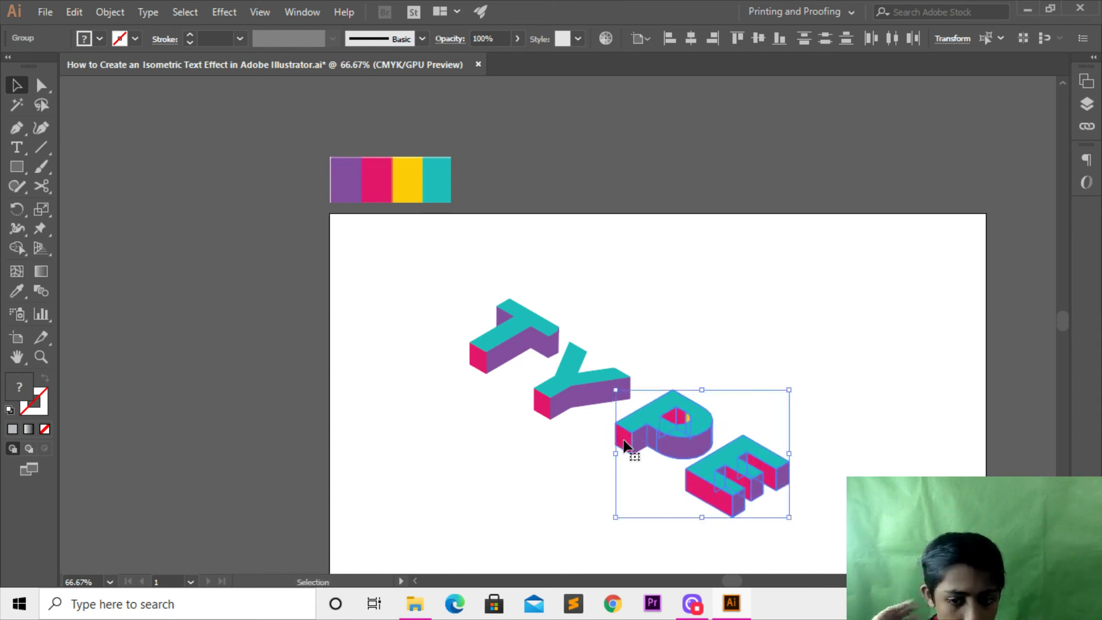
left_click(771, 347)
left_click(762, 389)
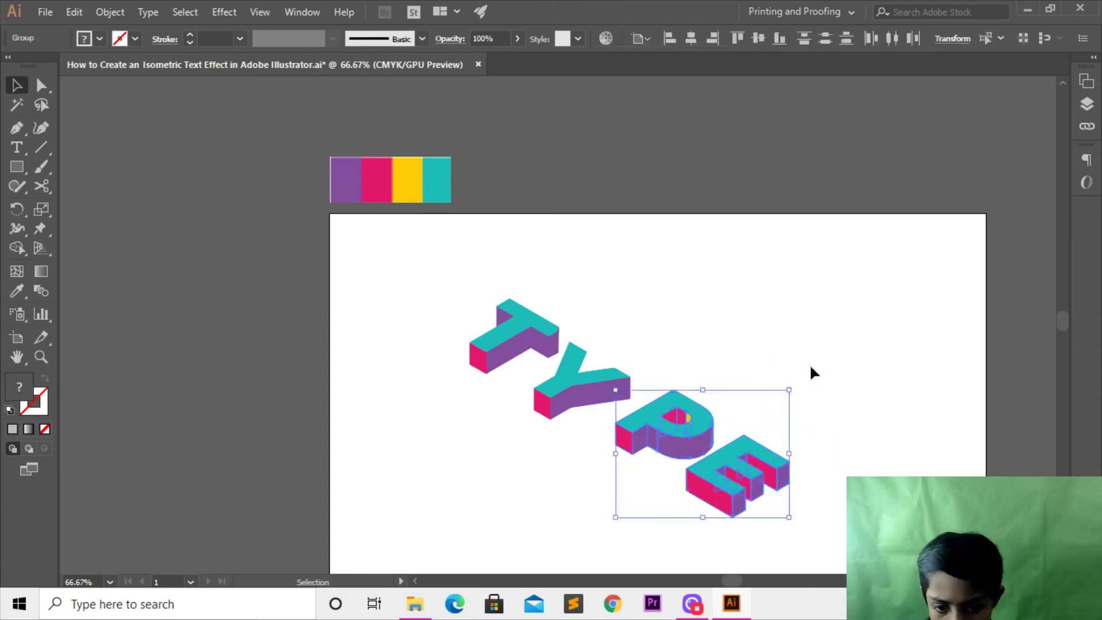
left_click_drag(869, 381, 657, 504)
left_click(637, 326)
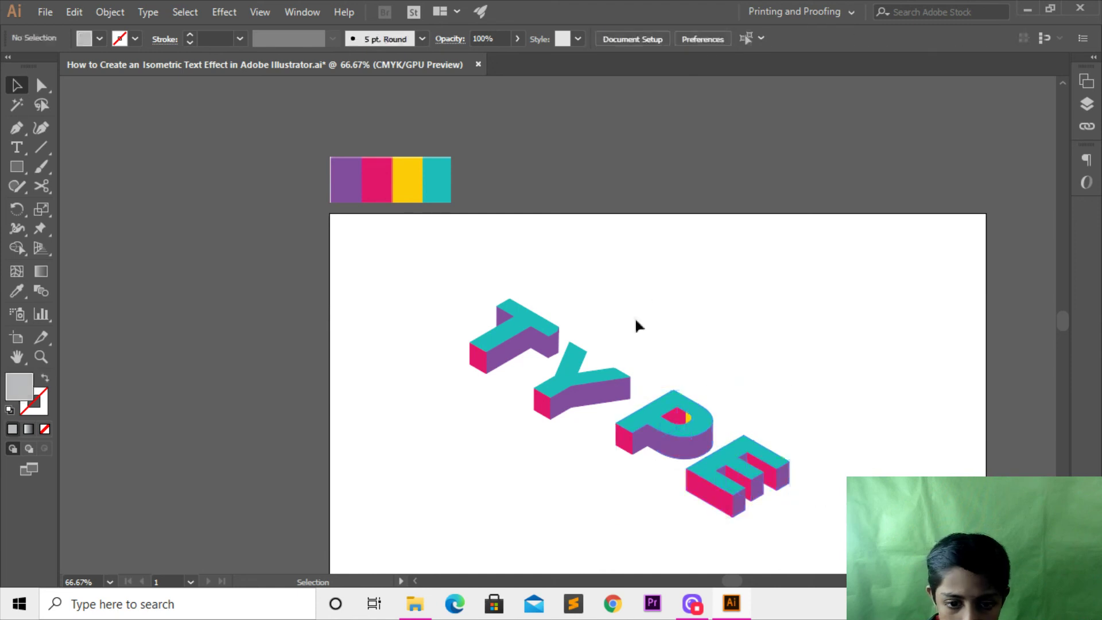
Nudge the Y letter slightly left and upward with the arrow keys.
left_click(598, 373)
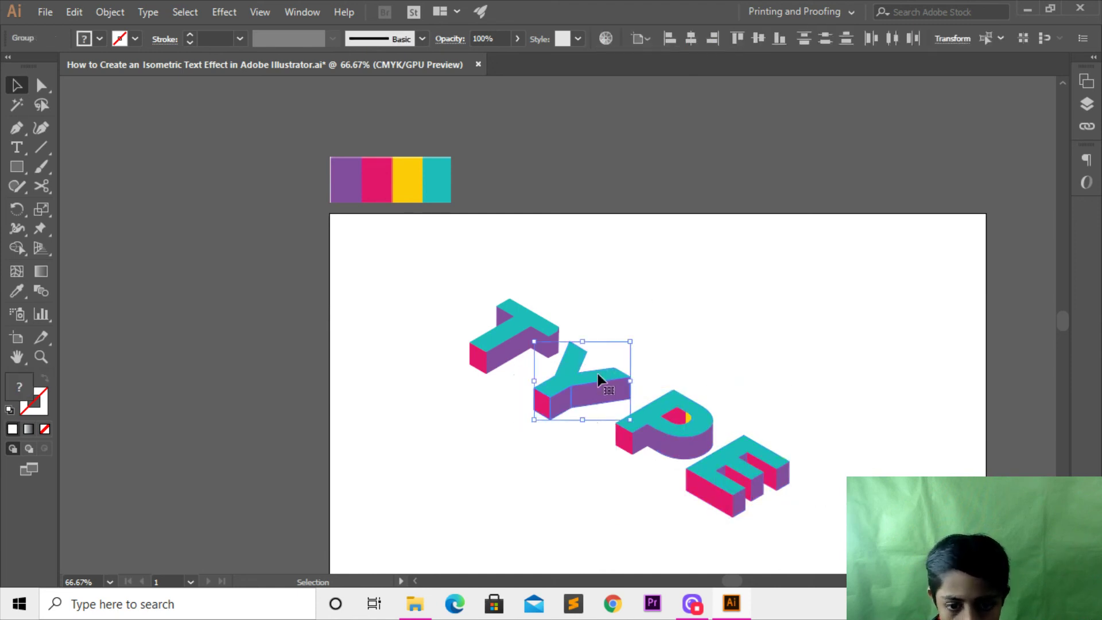
key("Left")
key("Left")
key("Left")
key("Left")
key("Left")
key("Left")
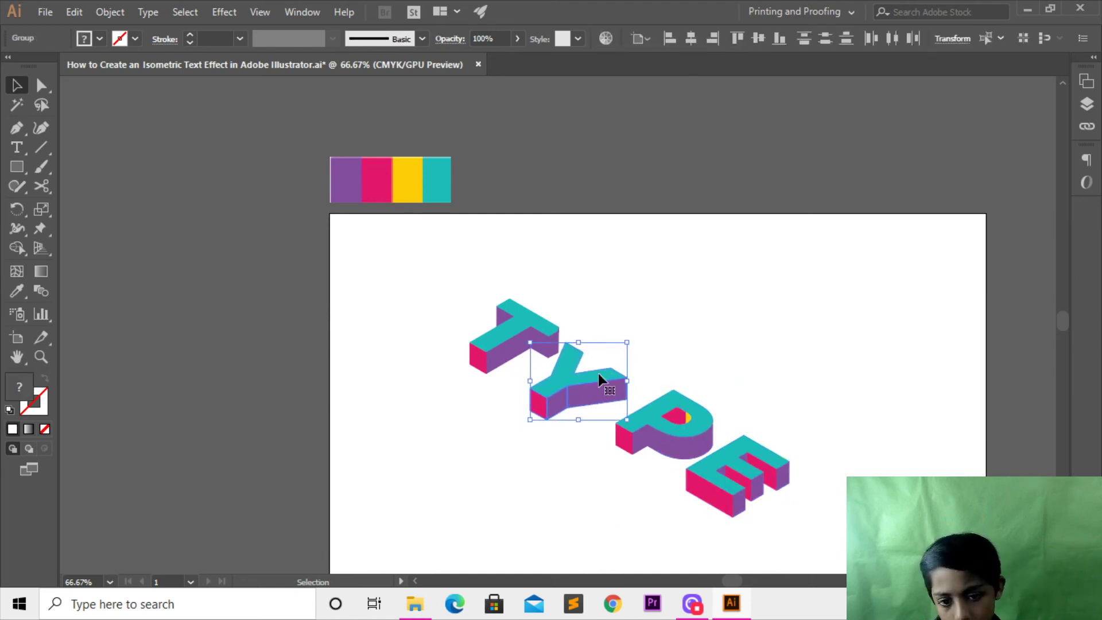
key("Left")
key("Left")
key("Left")
key("Up")
key("Up")
key("Right")
key("Right")
key("Right")
key("Right")
key("Right")
key("Right")
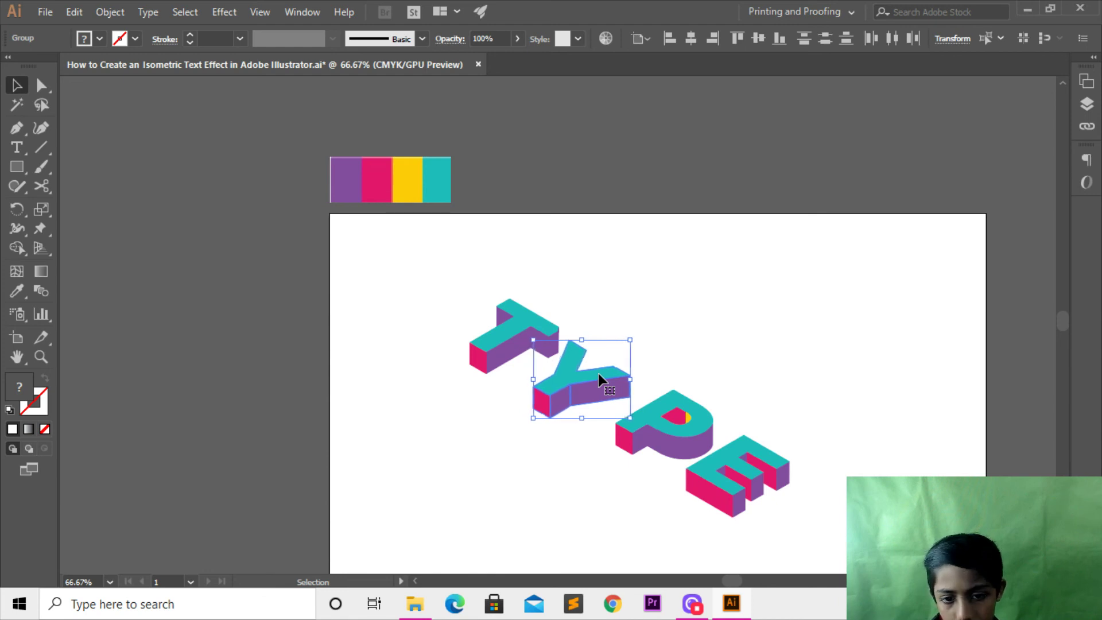
key("Right")
key("Right")
key("Up")
key("Up")
key("Up")
key("Up")
key("Up")
key("Up")
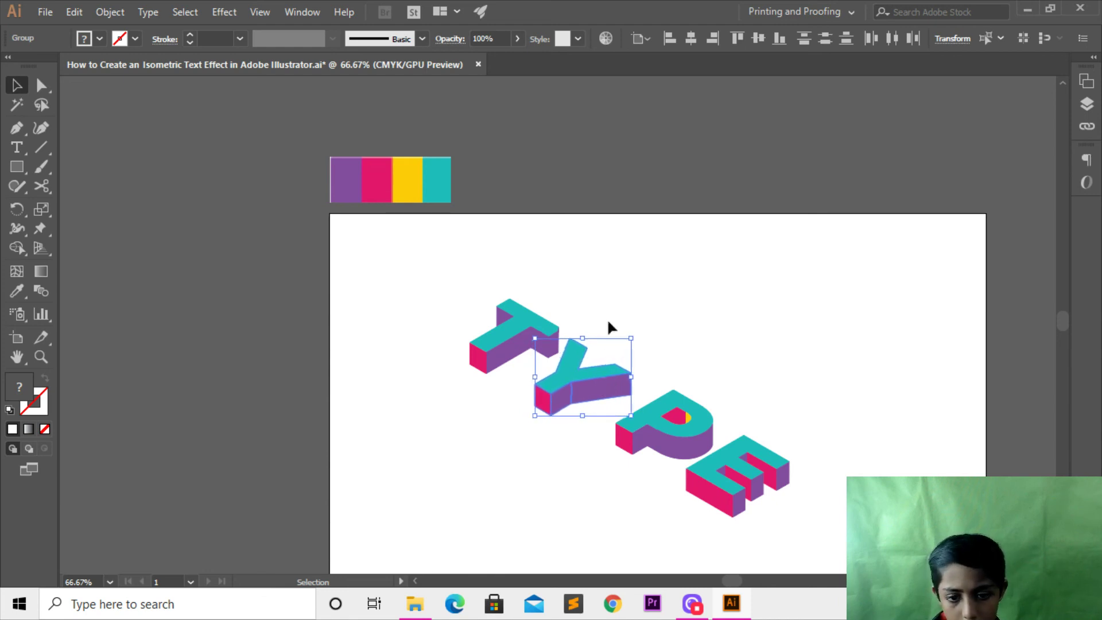
key("Up")
key("Up")
key("Up")
key("Up")
key("Up")
key("Up")
key("Left")
key("Left")
key("Left")
key("Left")
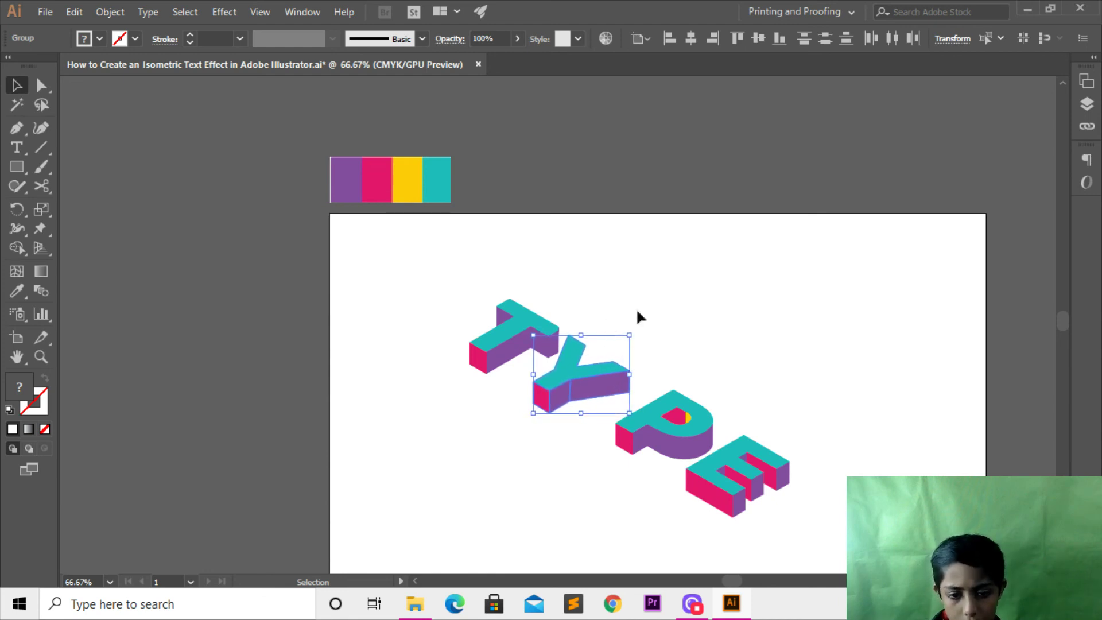
left_click(693, 327)
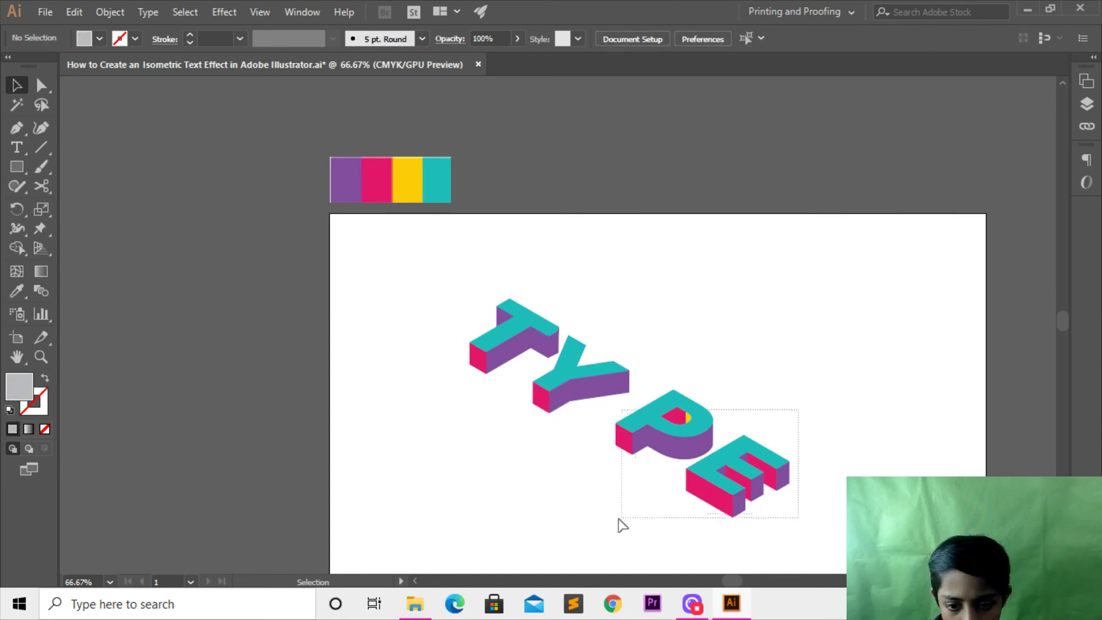
Move the P and E group left toward the Y and up slightly.
left_click_drag(796, 406, 613, 525)
left_click(682, 423)
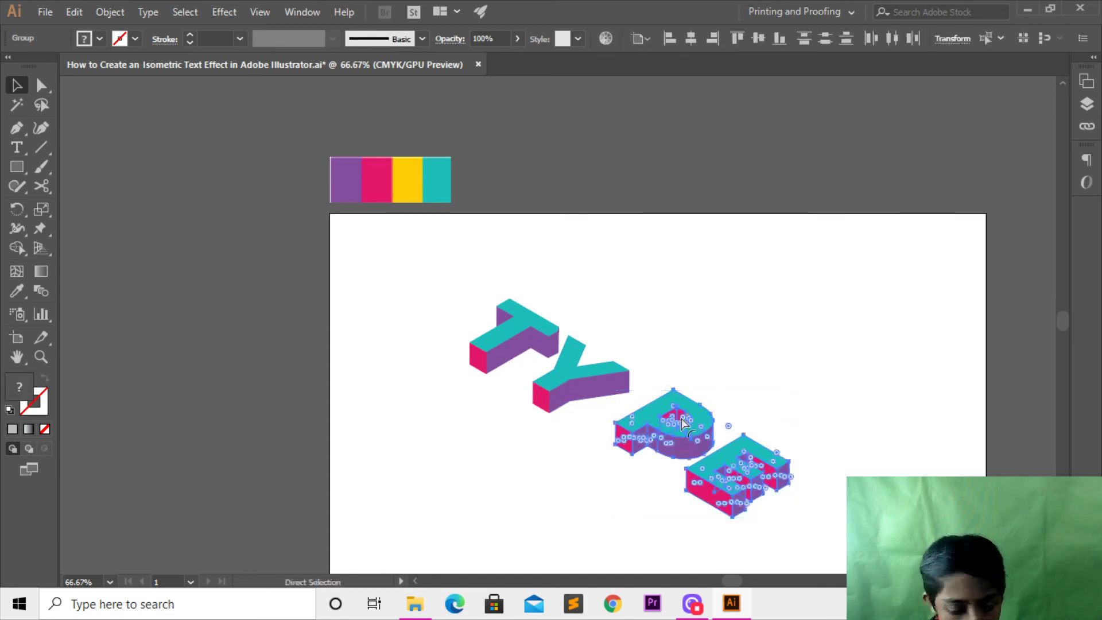
key("Left")
key("Left")
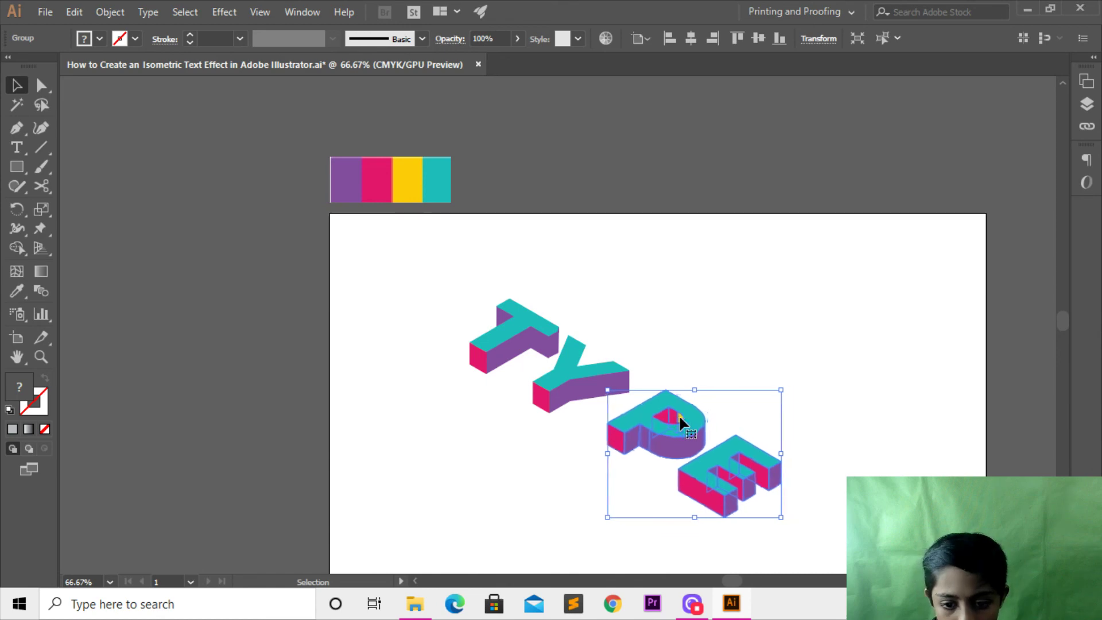
key("Left")
key("Left")
key("Left")
key("Left")
key("Left")
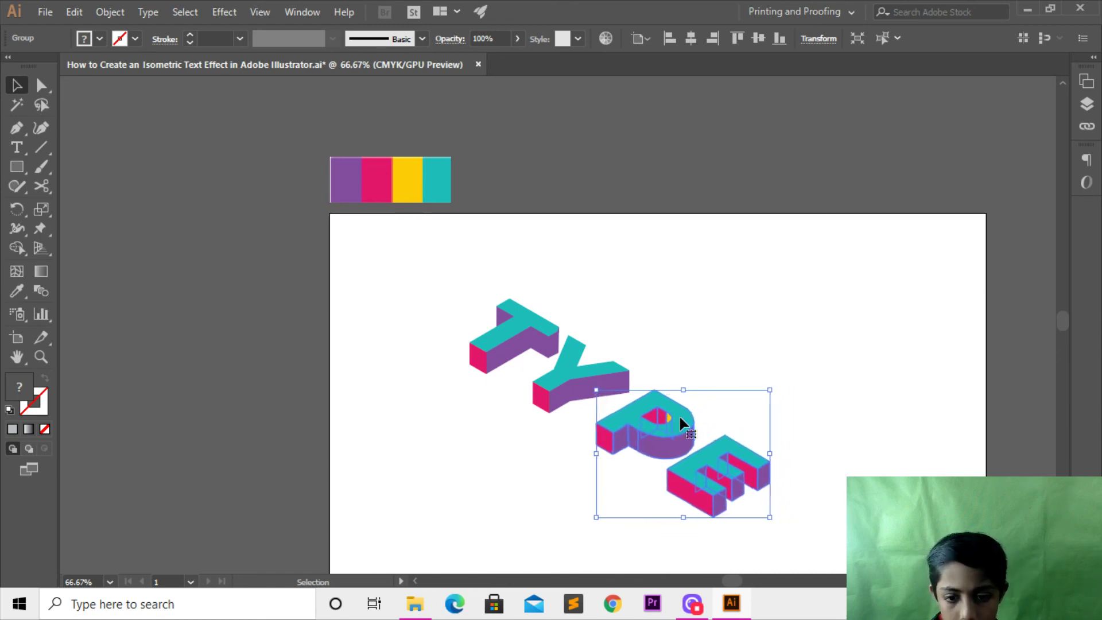
key("Left")
key("Left")
key("Up")
key("Up")
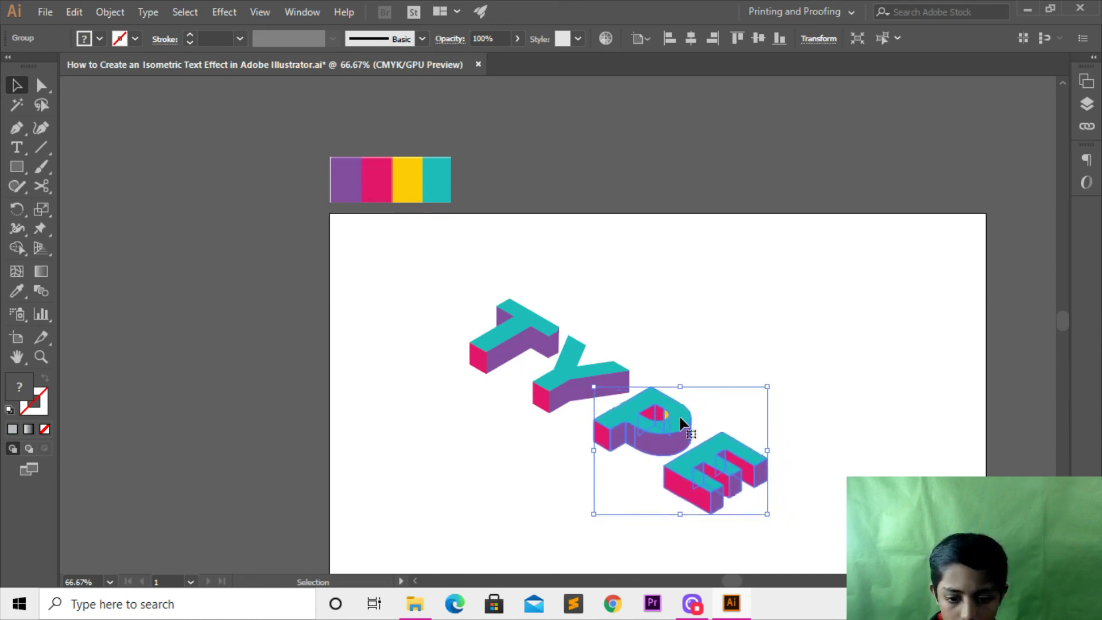
key("Up")
key("Left")
left_click(808, 360)
Shift the whole TYPE word slightly right and bring the full artboard into view.
left_click_drag(799, 275, 569, 404)
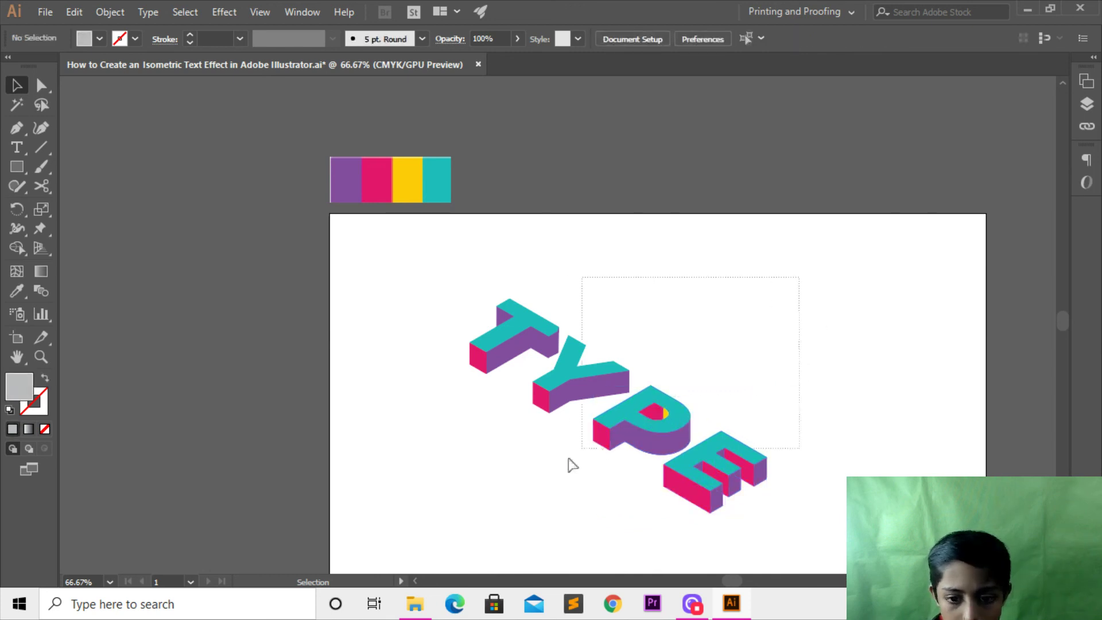
left_click_drag(634, 422, 655, 418)
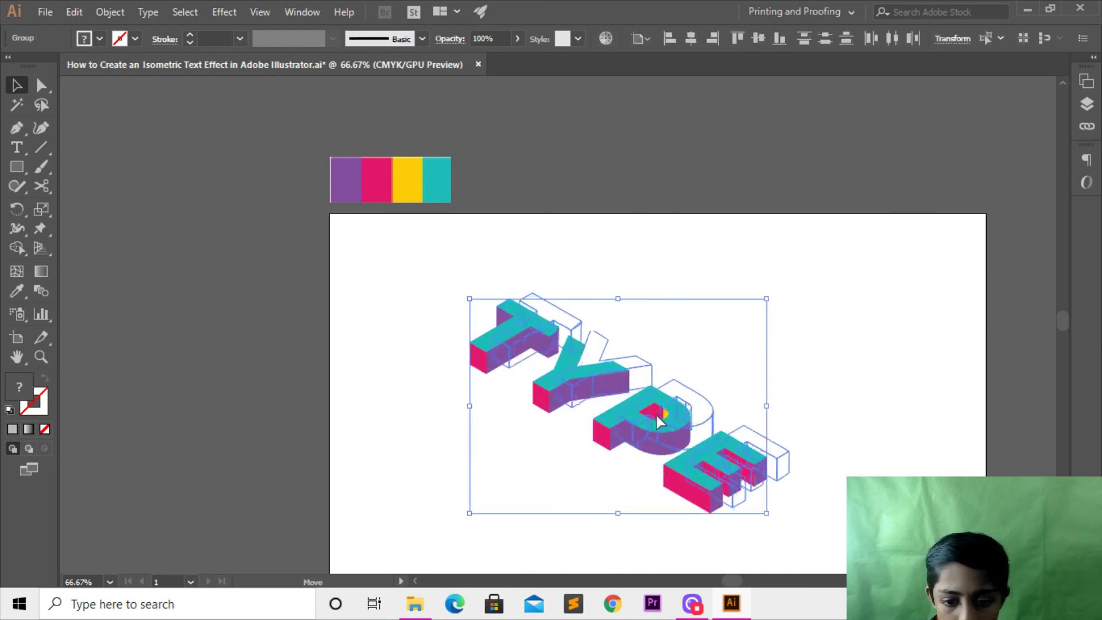
left_click(975, 410)
mouse_move(944, 408)
left_mouse_down()
mouse_move(874, 320)
mouse_move(899, 372)
left_mouse_up()
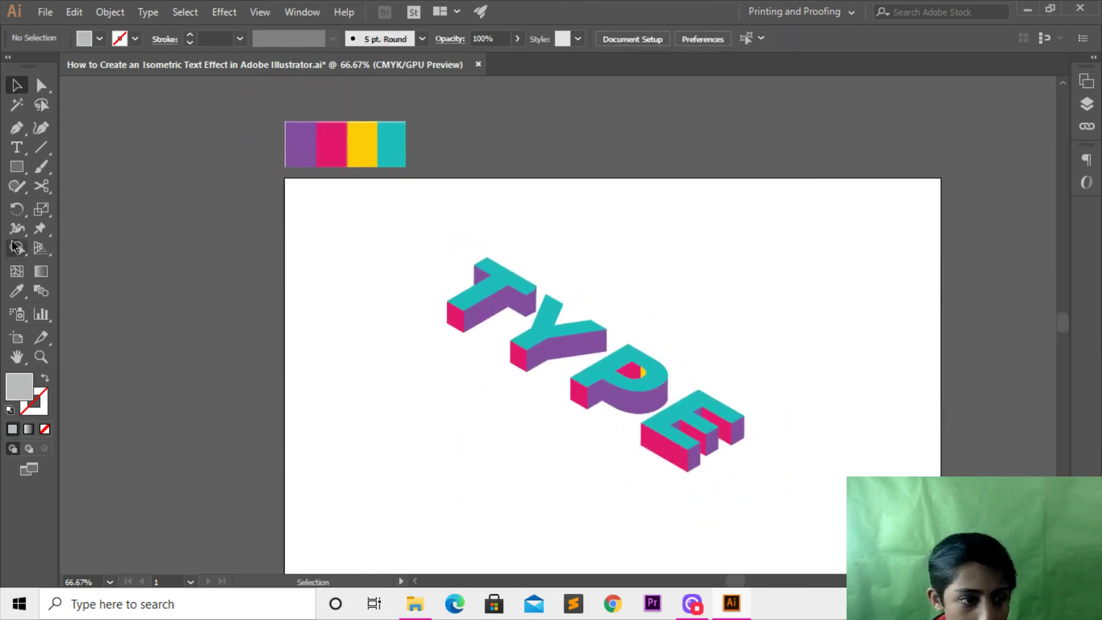
Draw a rectangle covering the whole artboard and fill it with the yellow swatch colour.
left_click(14, 171)
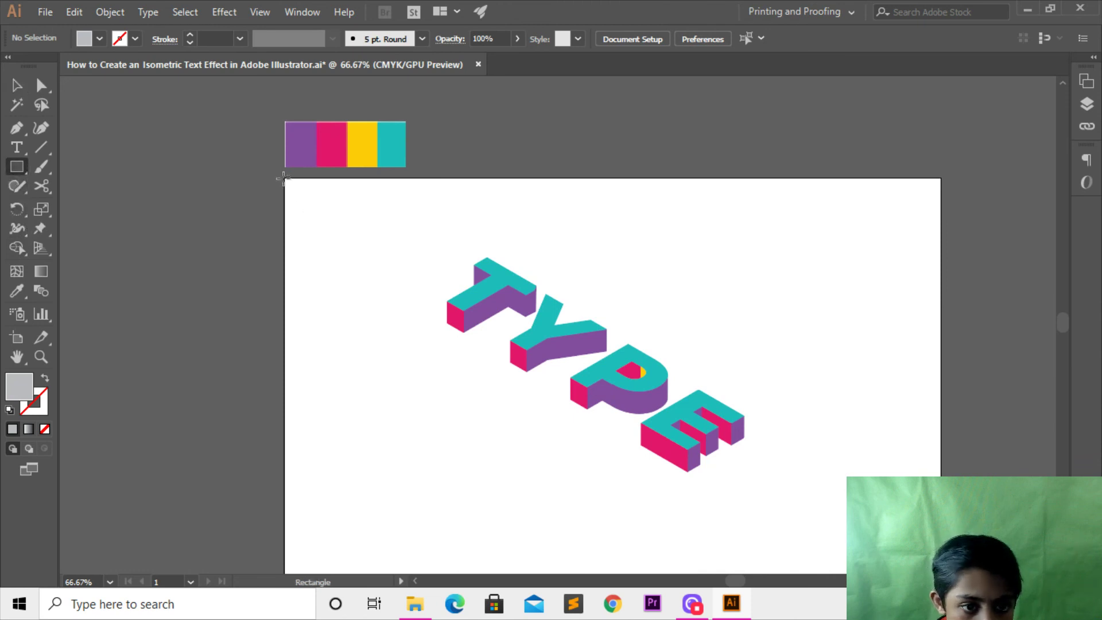
left_click_drag(285, 178, 941, 468)
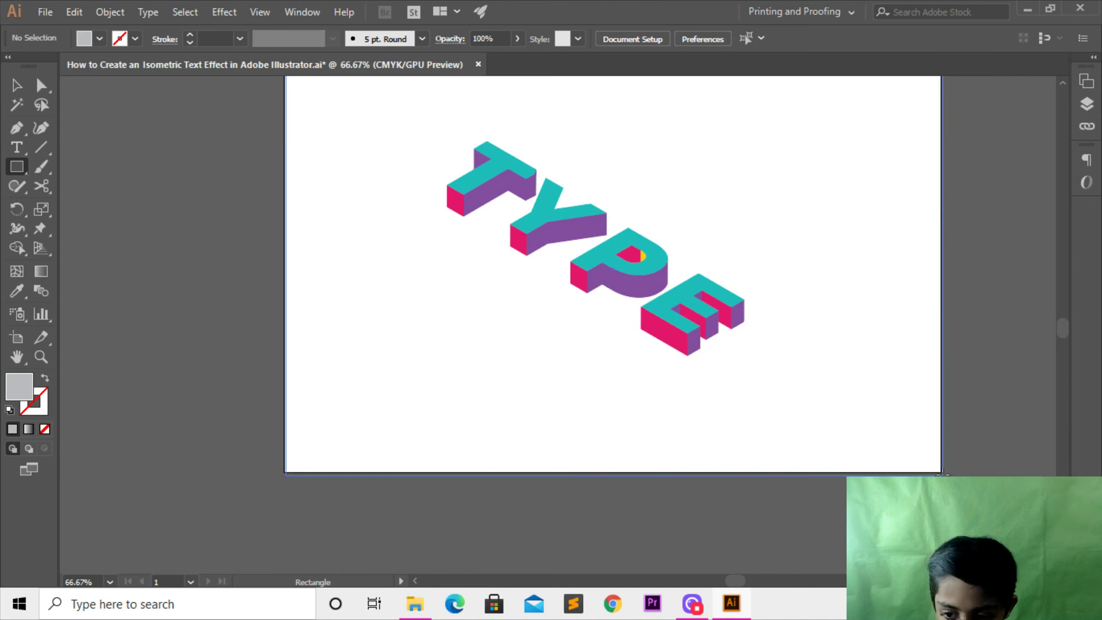
left_click_drag(941, 472, 286, 77)
left_click_drag(272, 268, 313, 333)
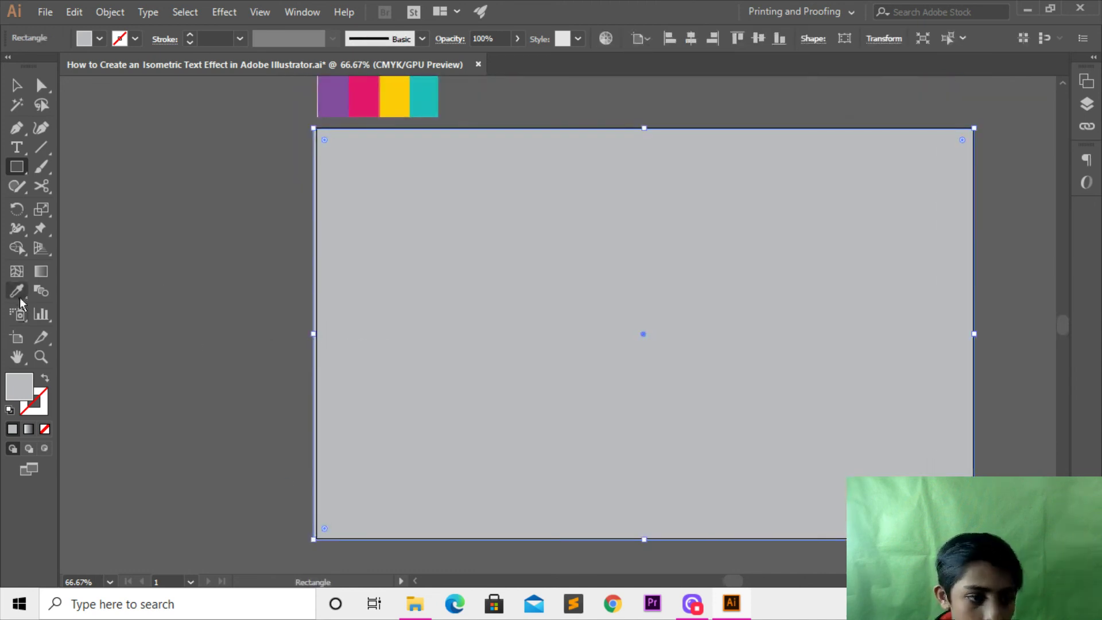
left_click(16, 291)
left_click(391, 97)
key("v")
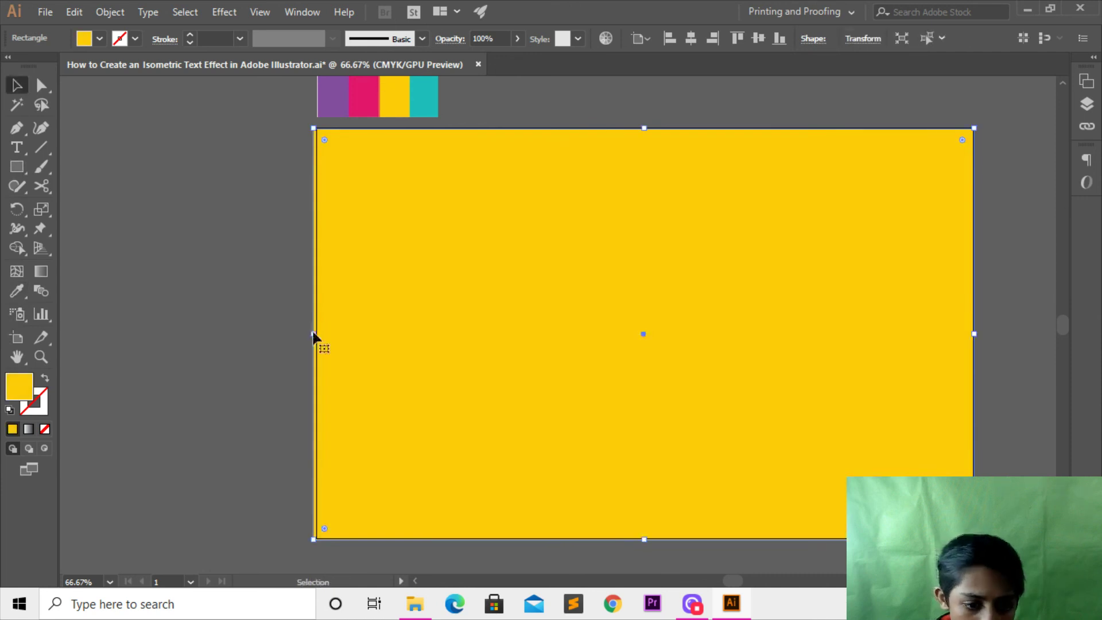
left_click_drag(313, 333, 318, 336)
Send the yellow rectangle to the back behind the letters and deselect everything.
right_click(429, 253)
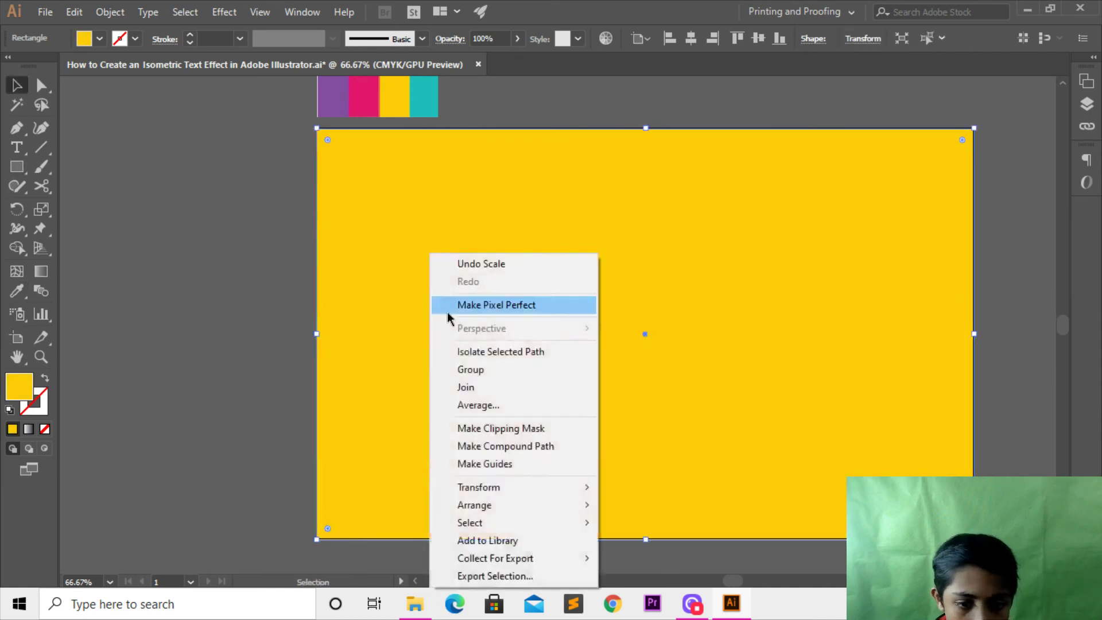
left_click(705, 559)
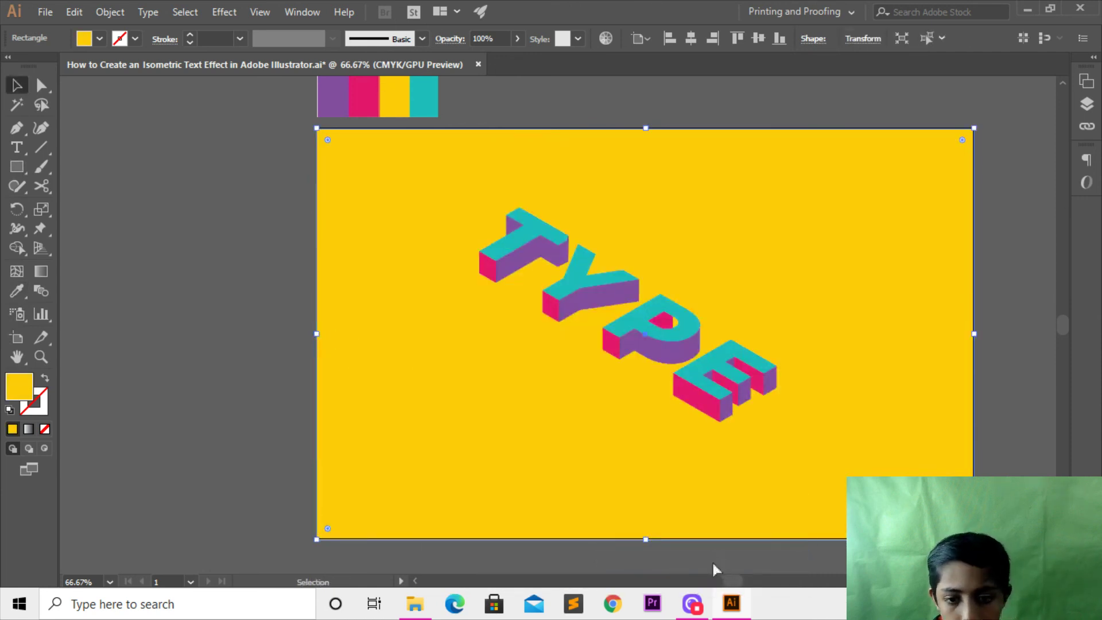
left_click(717, 565)
left_click(770, 265)
key("ctrl+shift+a")
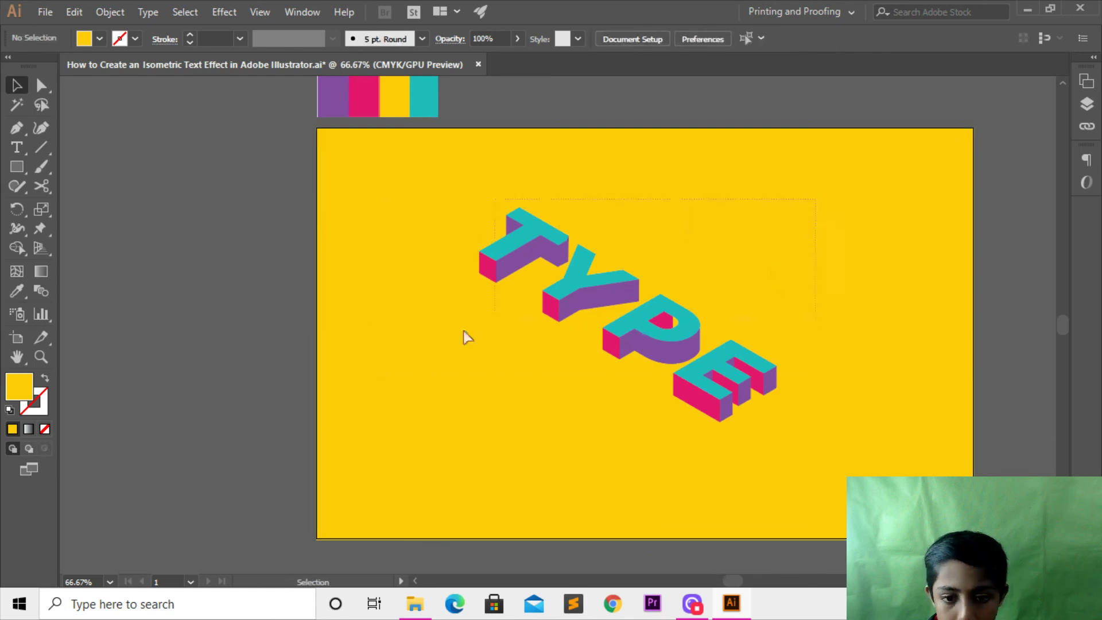
Scale up the grouped TYPE letters and move them down to the centre of the yellow background.
left_click_drag(463, 333, 710, 189)
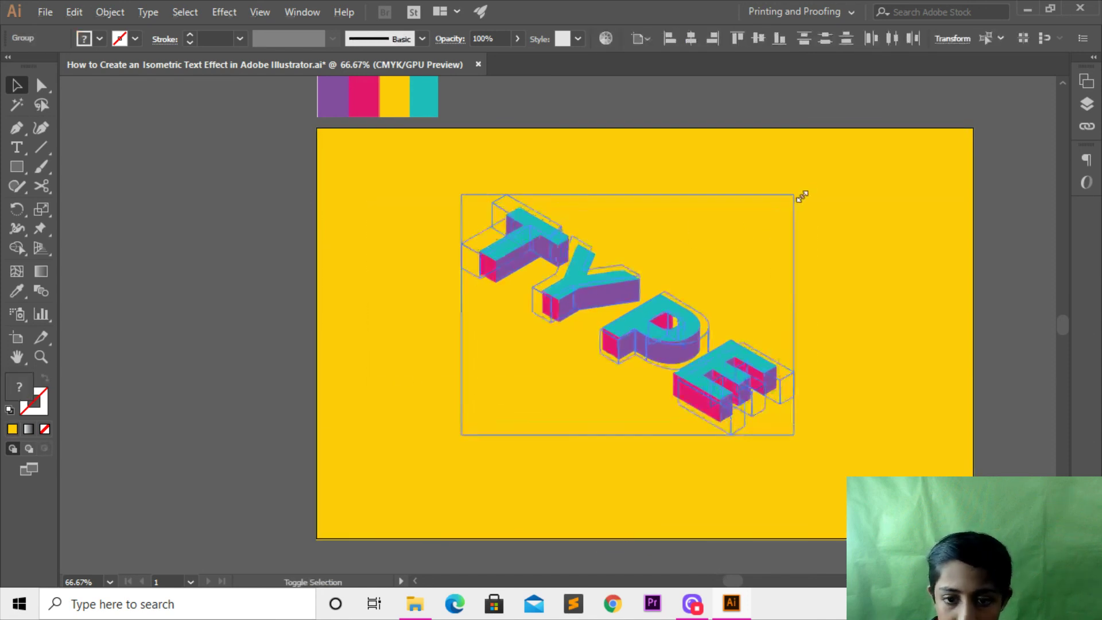
left_click_drag(778, 206, 810, 182)
left_click_drag(680, 331, 697, 348)
key("ctrl+shift+a")
left_click(701, 336)
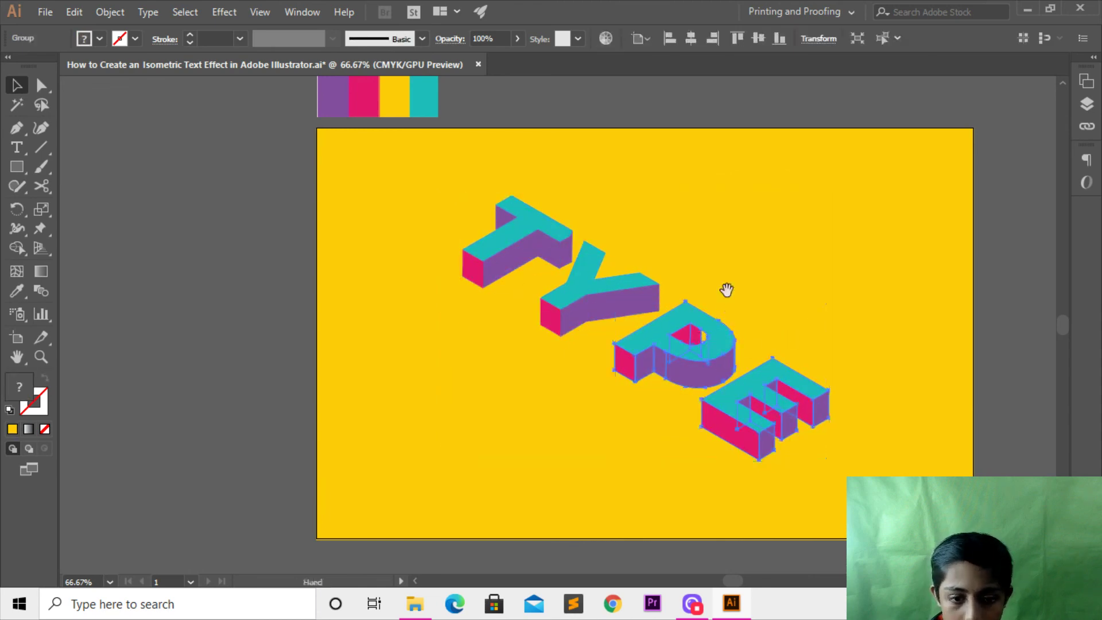
scroll(725, 287, "up", 2)
left_click(391, 514)
left_click_drag(492, 351, 520, 358)
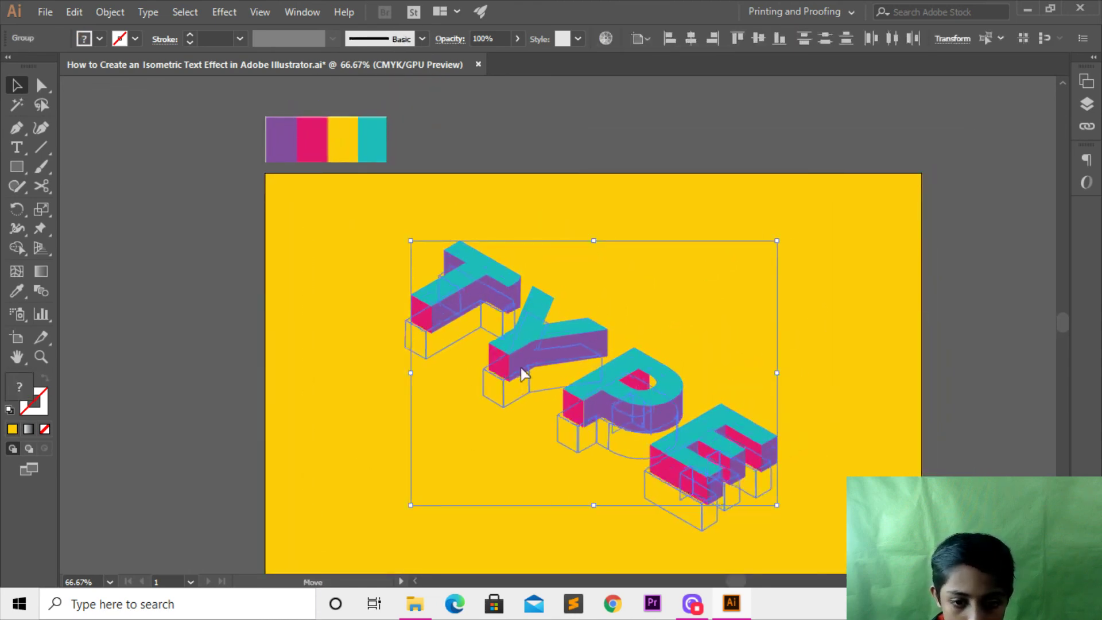
left_click(837, 380)
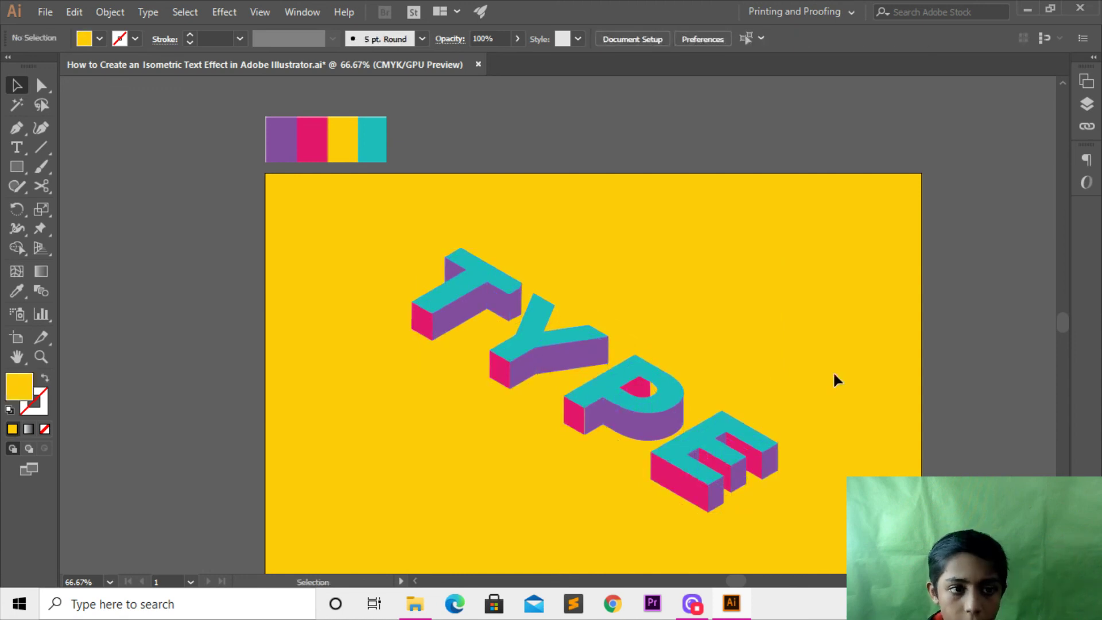